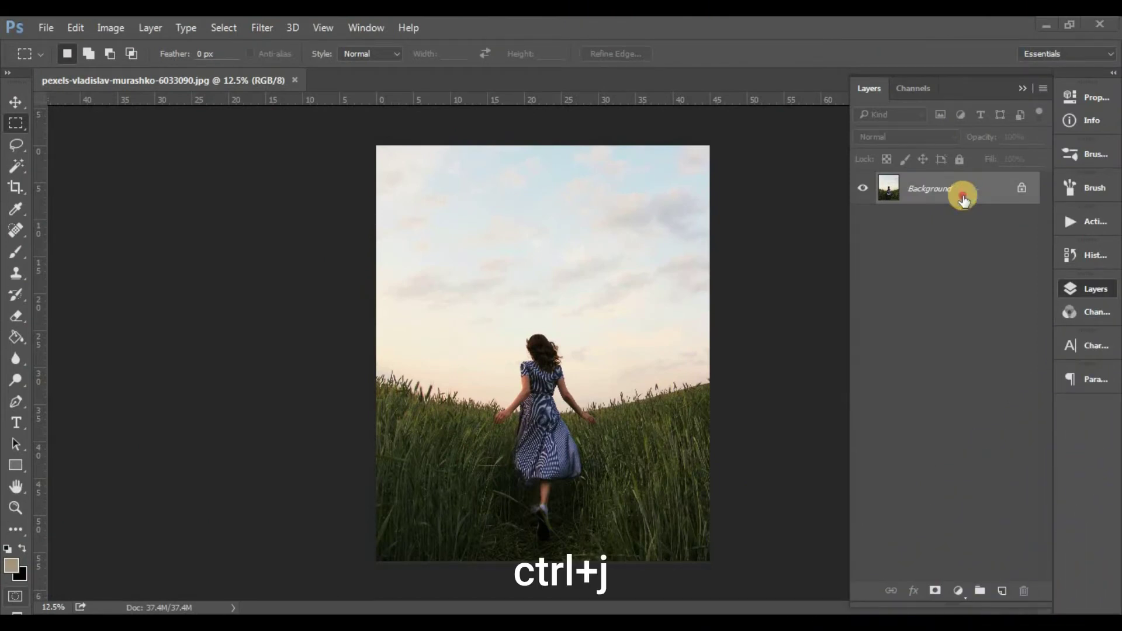
Duplicate the wheat-field Background photo onto a new Layer 1 with Ctrl+J.
key("ctrl+j")
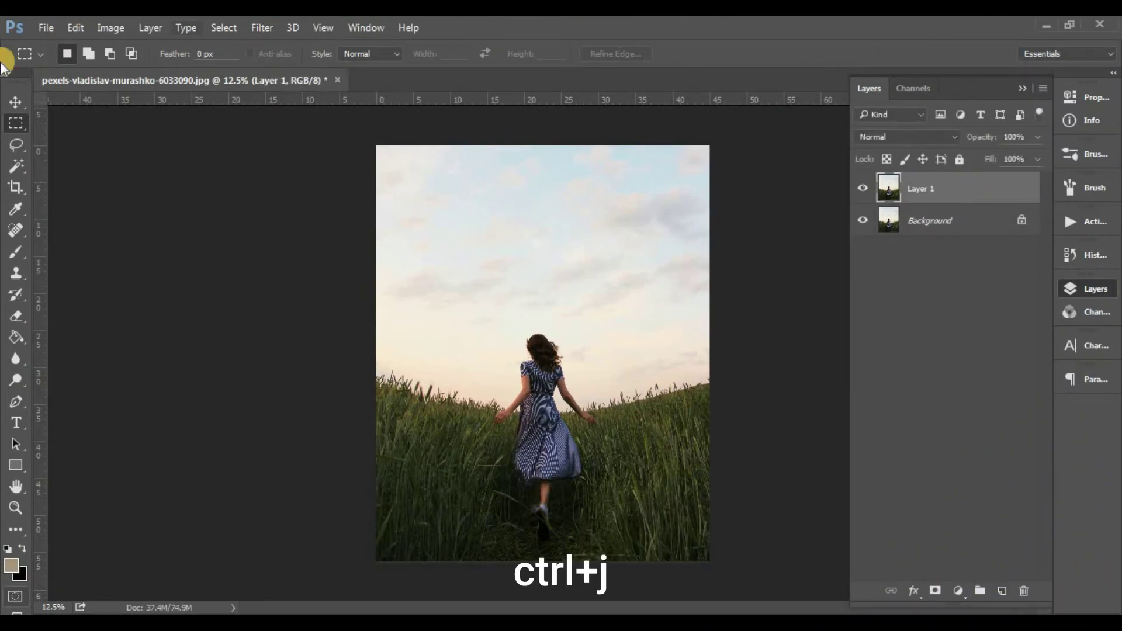
Magic Wand-select the sky, adding areas near the grass edge and the girl's hair.
left_click(22, 163)
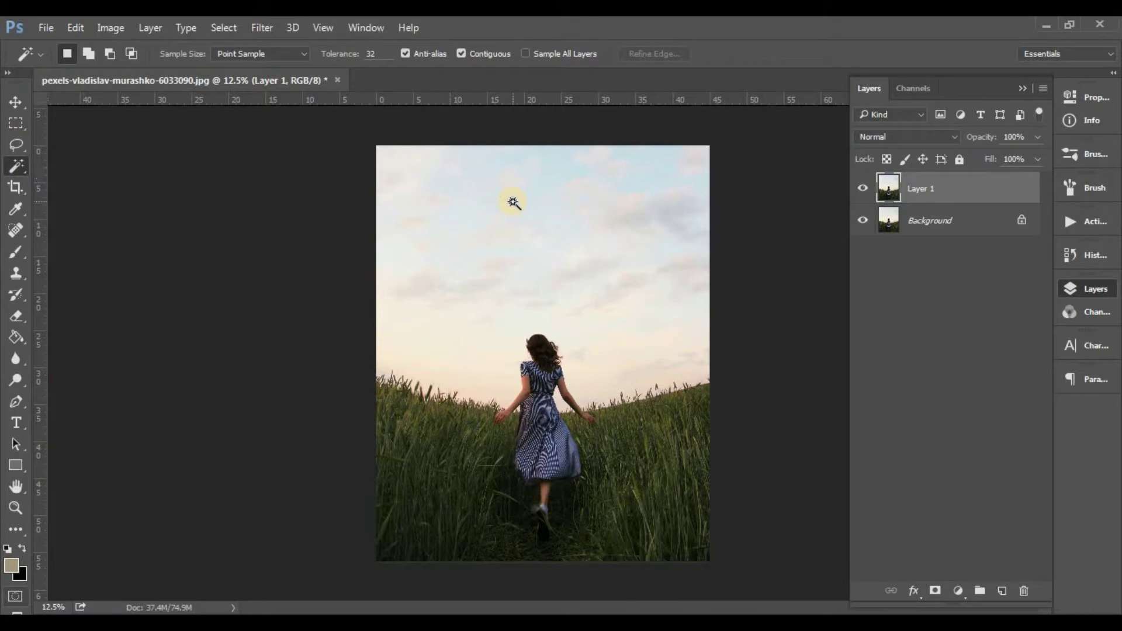
left_click(512, 202)
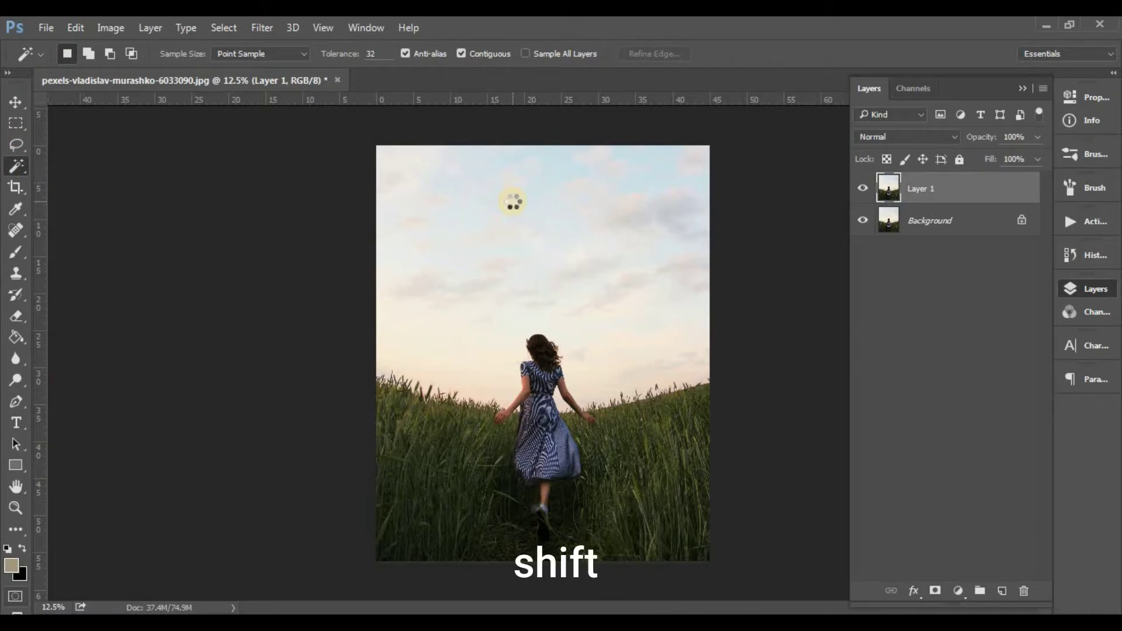
left_click(439, 301, "shift")
left_click(428, 383, "shift")
left_click(532, 341, "shift")
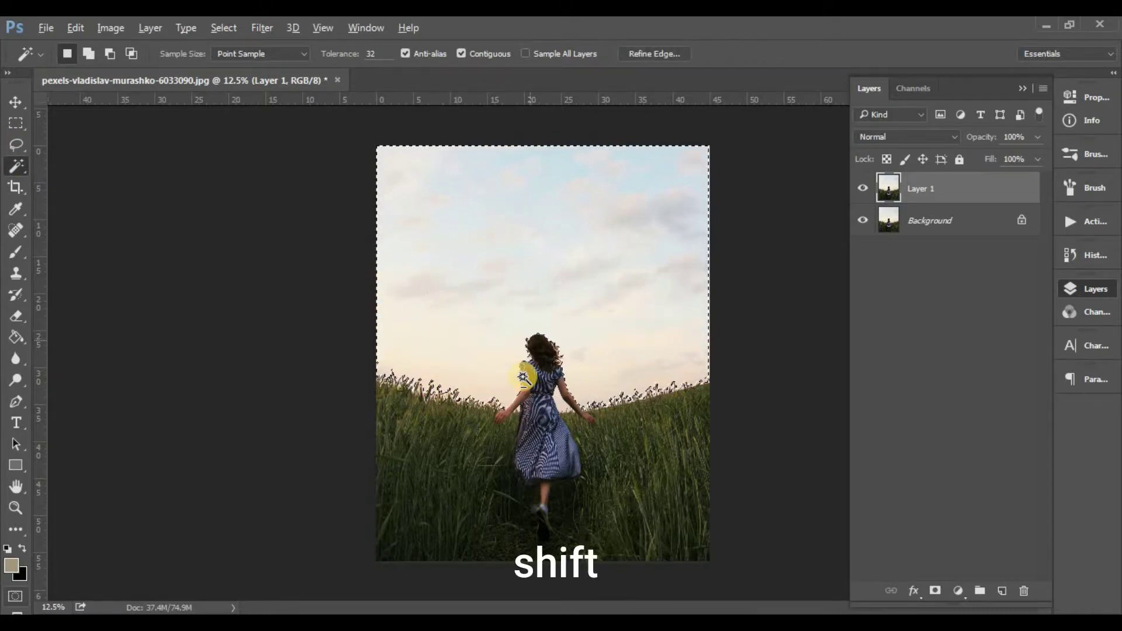
scroll(520, 377, "up", 2)
scroll(491, 403, "up", 2)
scroll(357, 481, "up", 4)
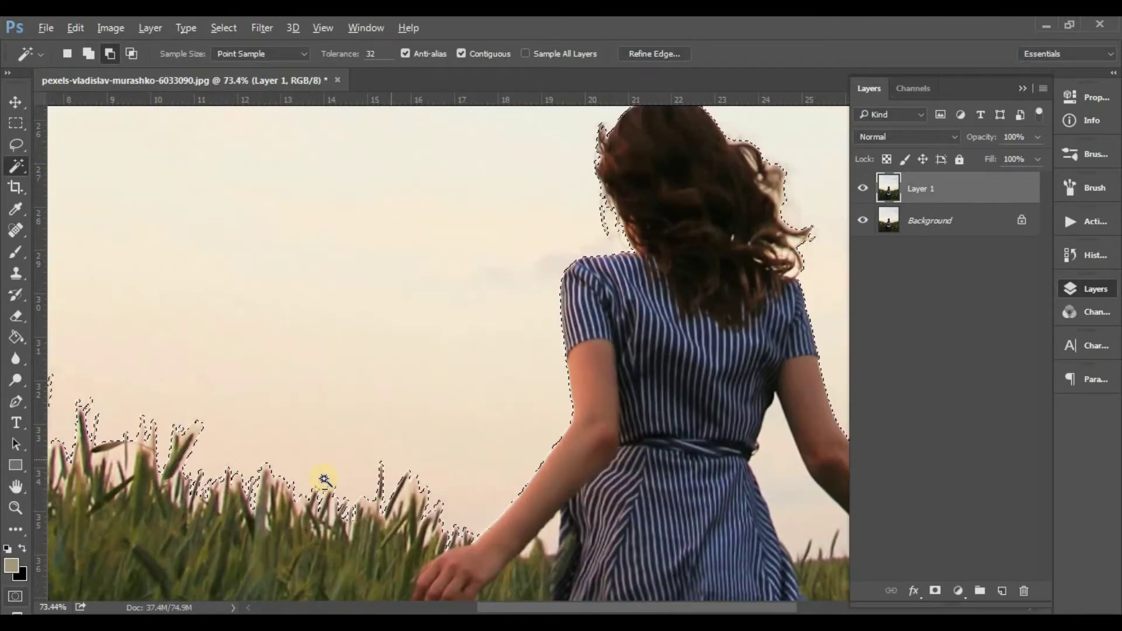
Add missed sky along the wheat tips, between arm and dress, and around a grass stalk.
left_click(250, 456, "shift")
left_click(199, 433, "shift")
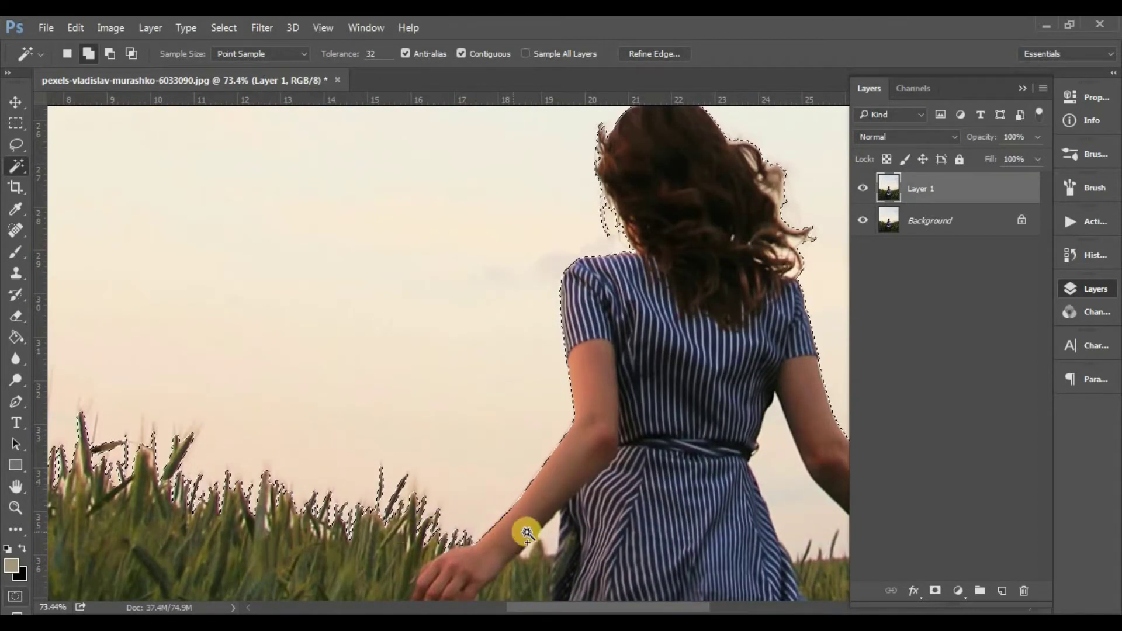
left_click(550, 562)
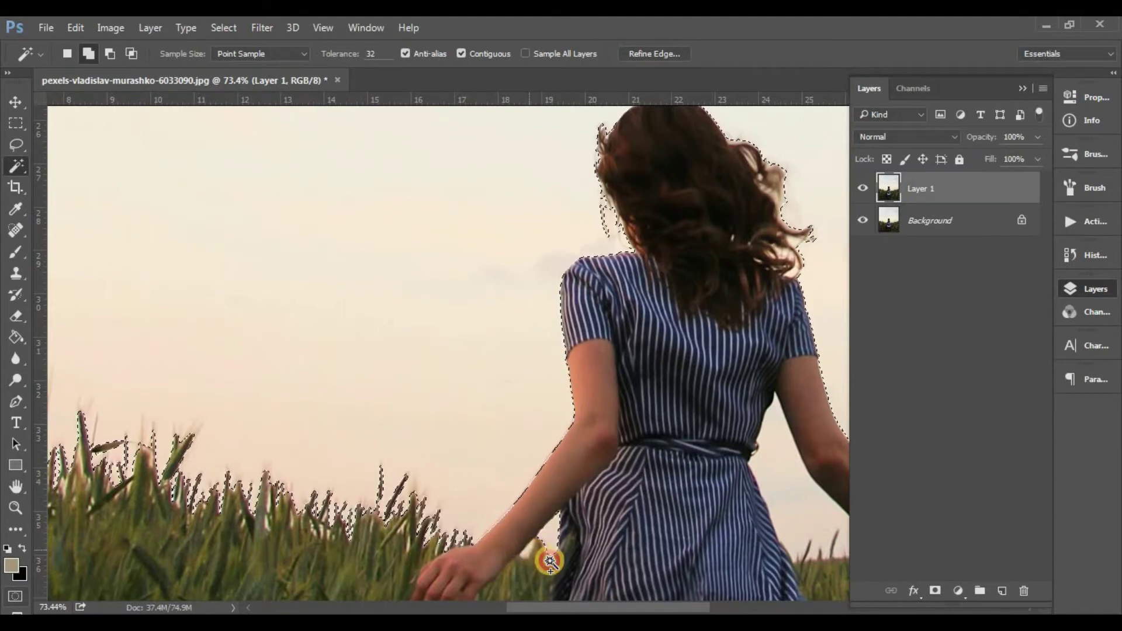
left_click_drag(421, 443, 922, 393)
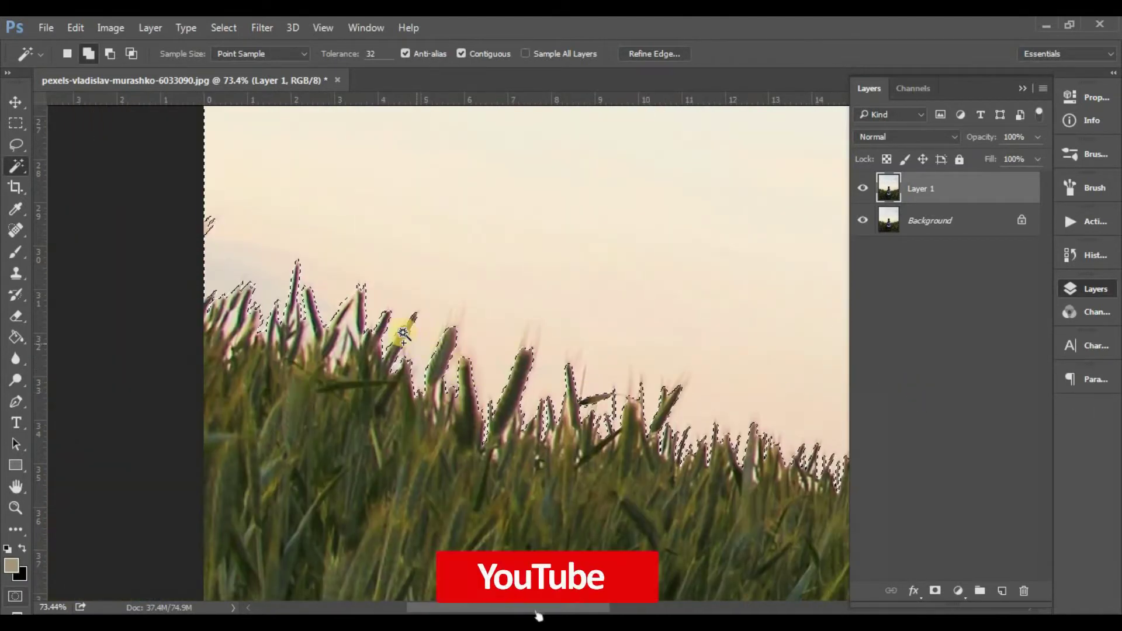
left_click(349, 321)
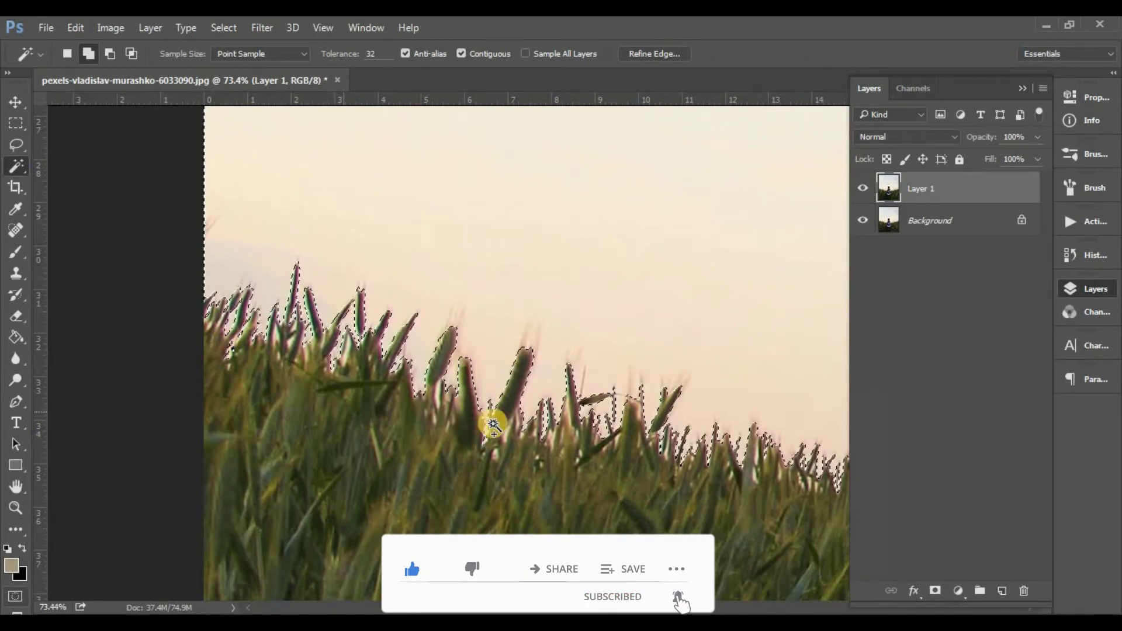
left_click_drag(614, 413, 232, 388)
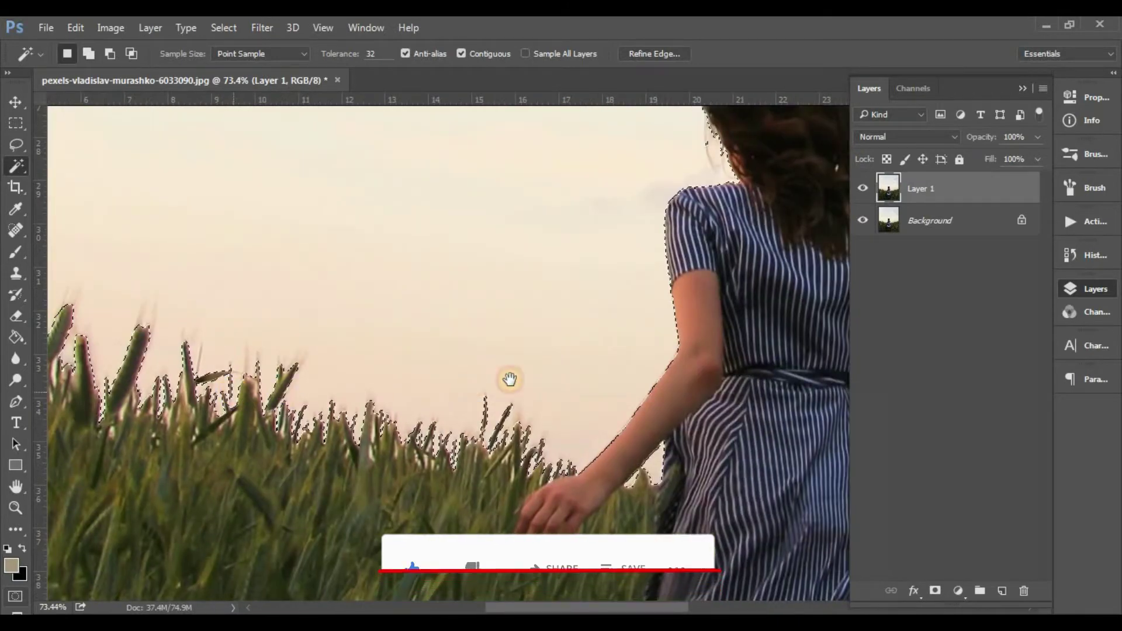
left_click_drag(510, 379, 313, 529)
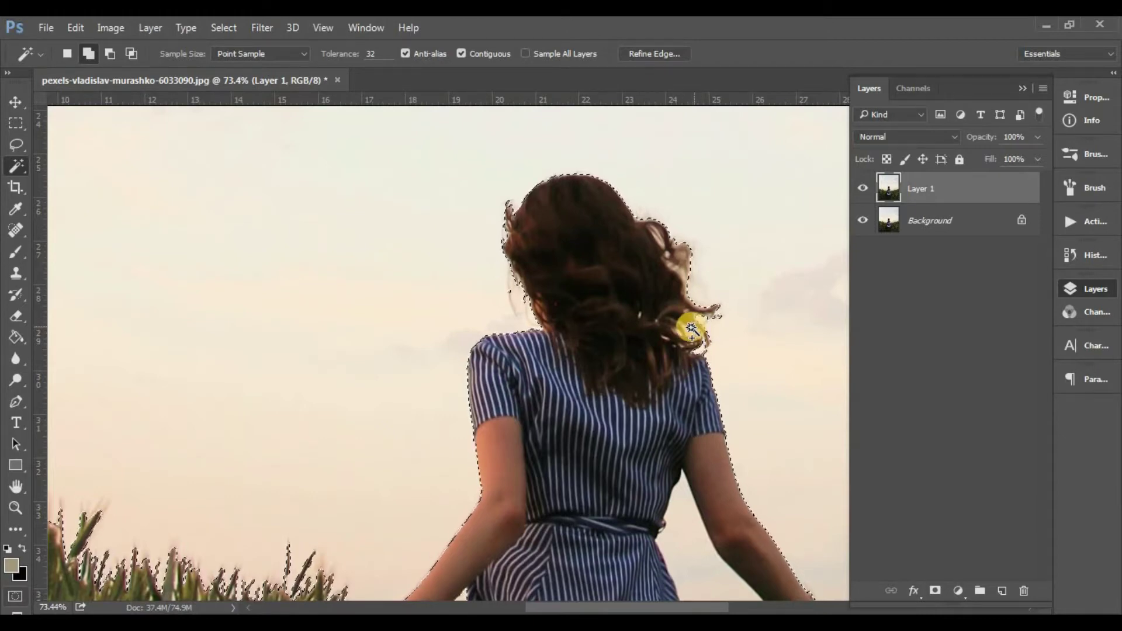
Zoom in and add the sky between the girl's loose hair strands to the selection.
scroll(695, 336, "up", 3)
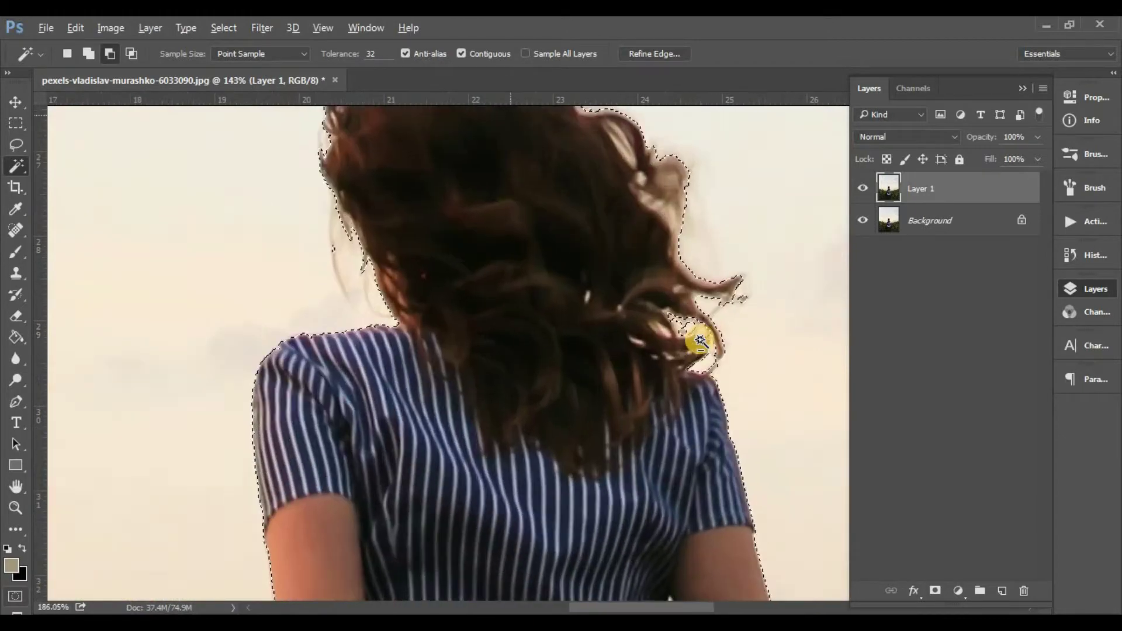
scroll(700, 341, "up", 2)
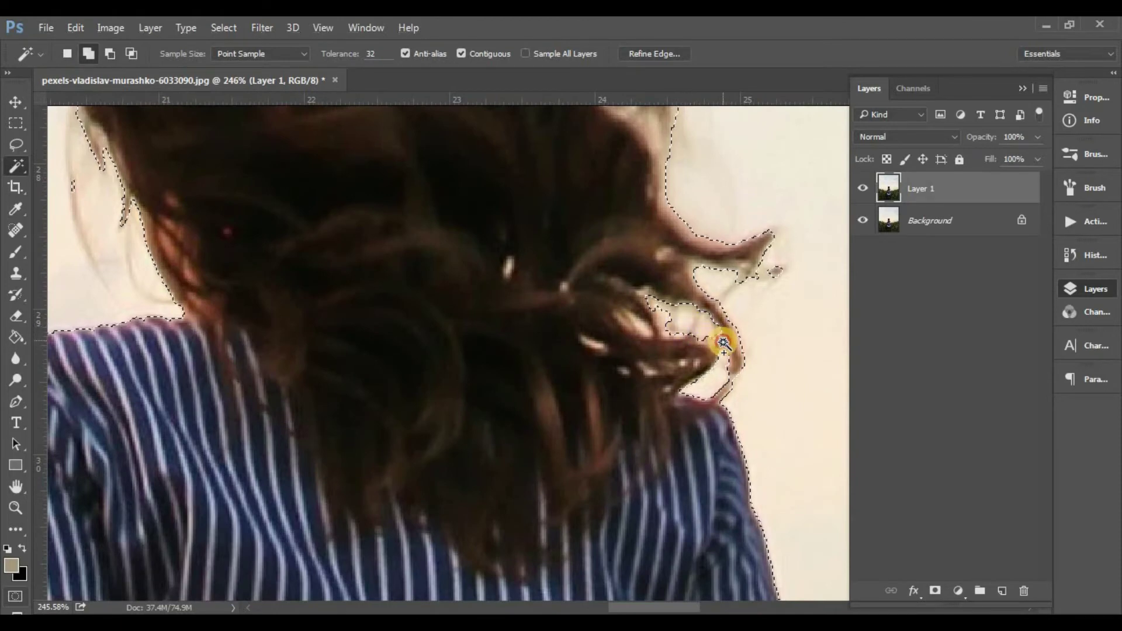
left_click_drag(681, 286, 689, 444)
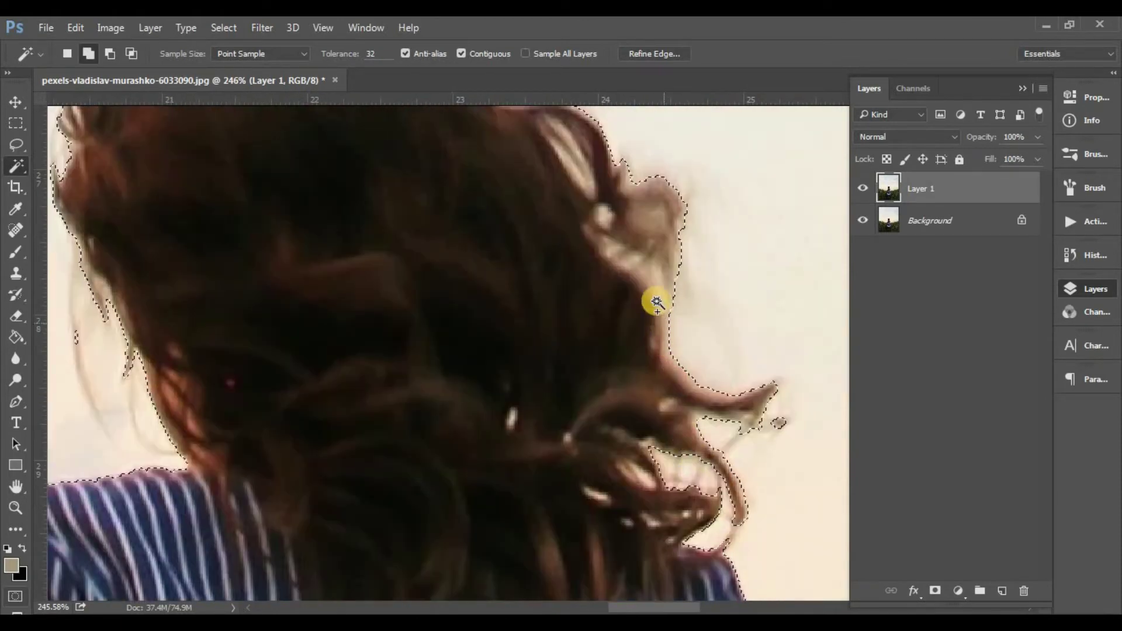
left_click(603, 213)
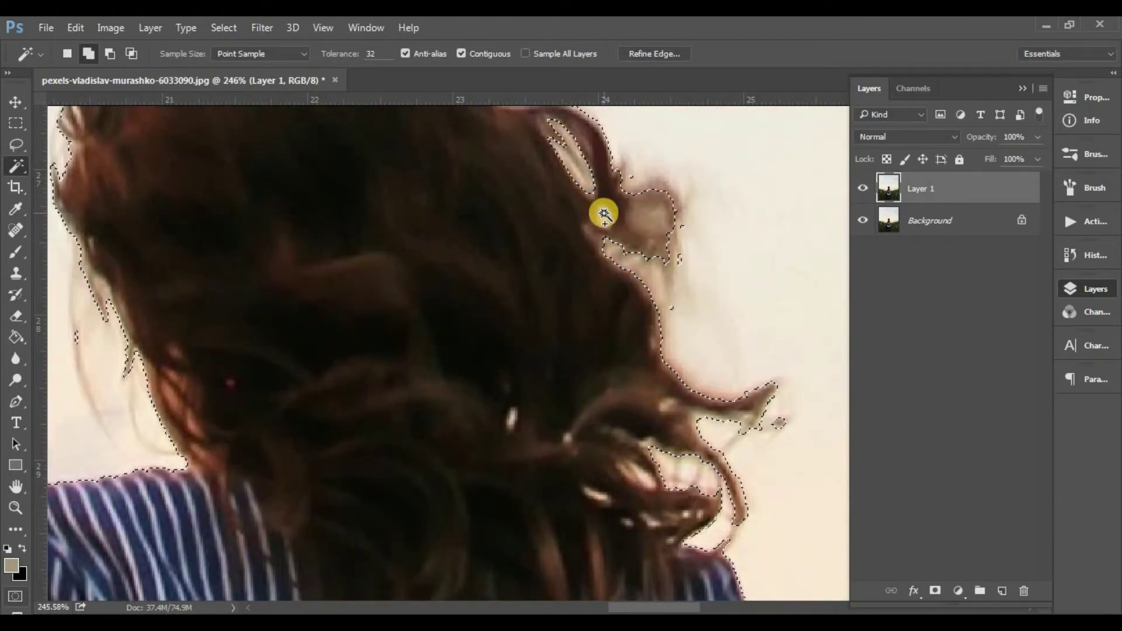
scroll(716, 239, "down", 1)
scroll(760, 321, "down", 2)
Extend the sky selection around the small wheat stalks toward the photo's right edge.
mouse_move(777, 351)
left_mouse_down()
mouse_move(582, 408)
mouse_move(367, 78)
left_mouse_up()
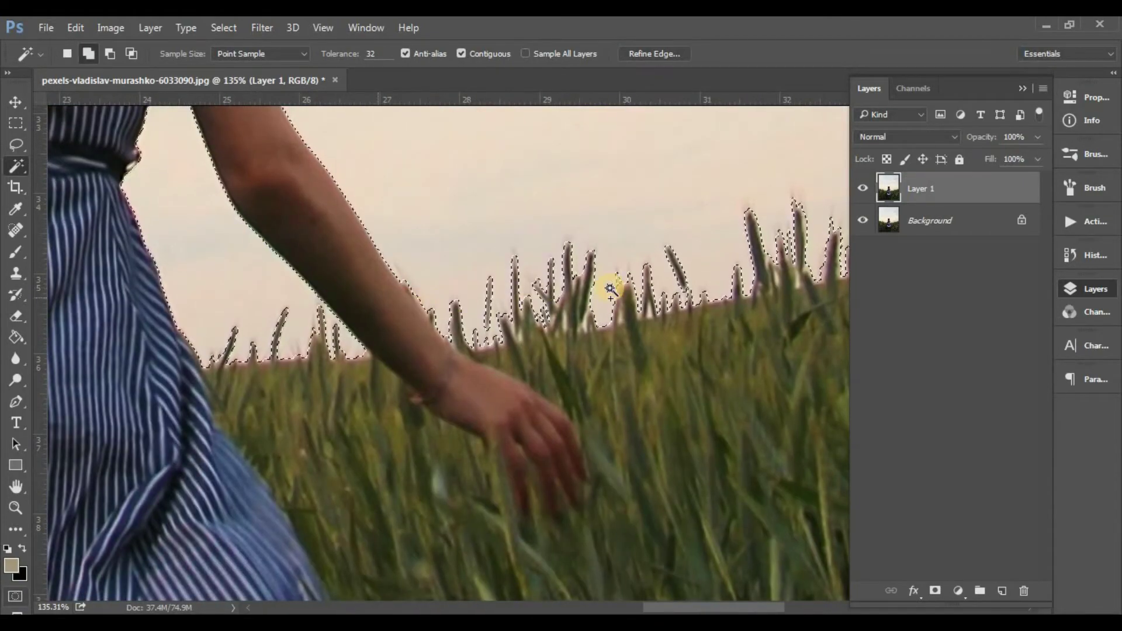
mouse_move(611, 289)
left_mouse_down()
mouse_move(280, 396)
mouse_move(20, 421)
left_mouse_up()
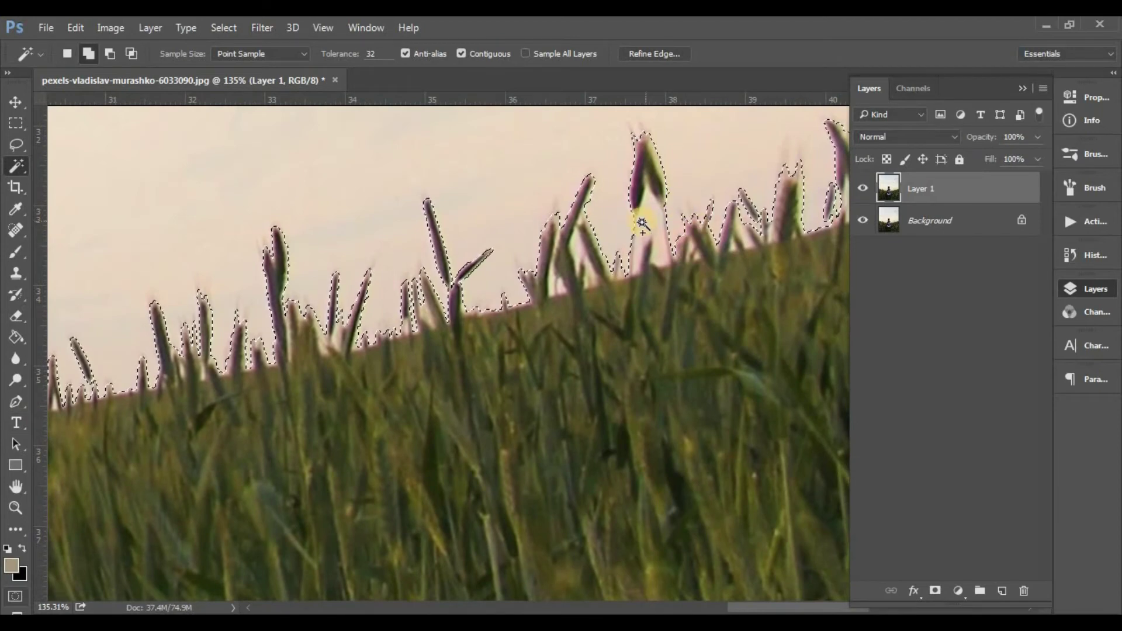
left_click_drag(657, 313, 423, 345)
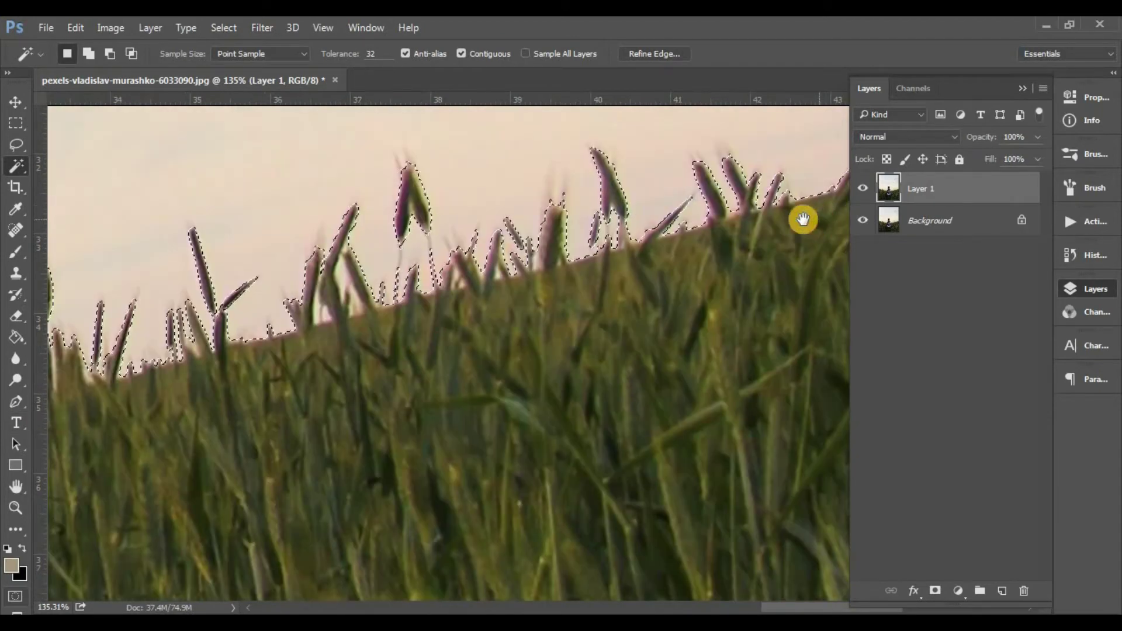
left_click_drag(803, 219, 348, 333)
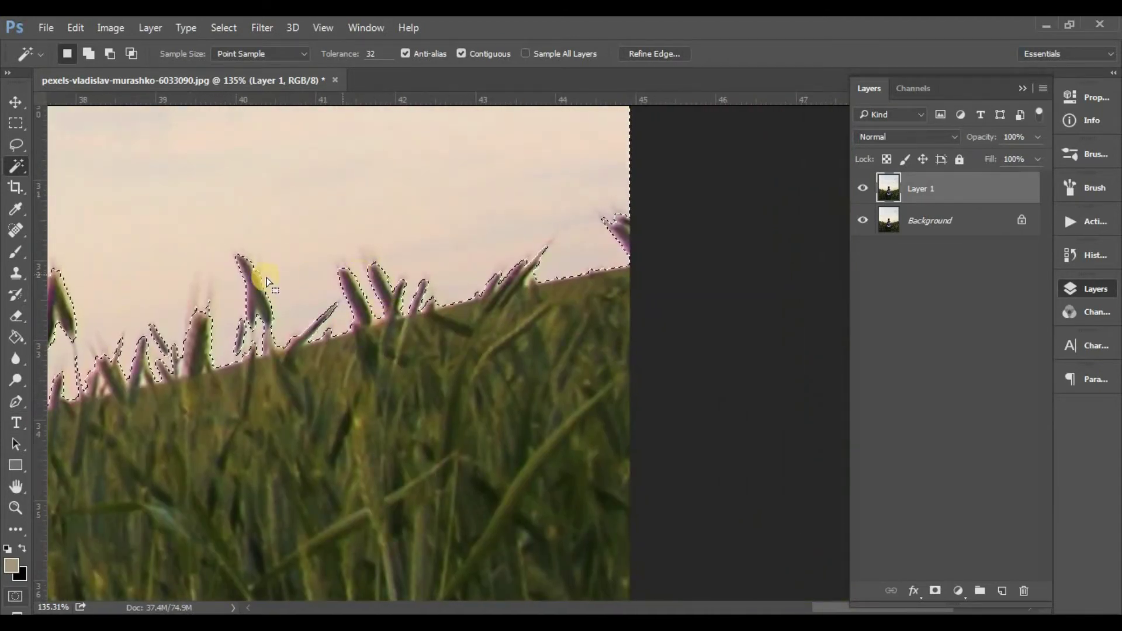
left_click(255, 337, "shift")
scroll(368, 286, "down", 5)
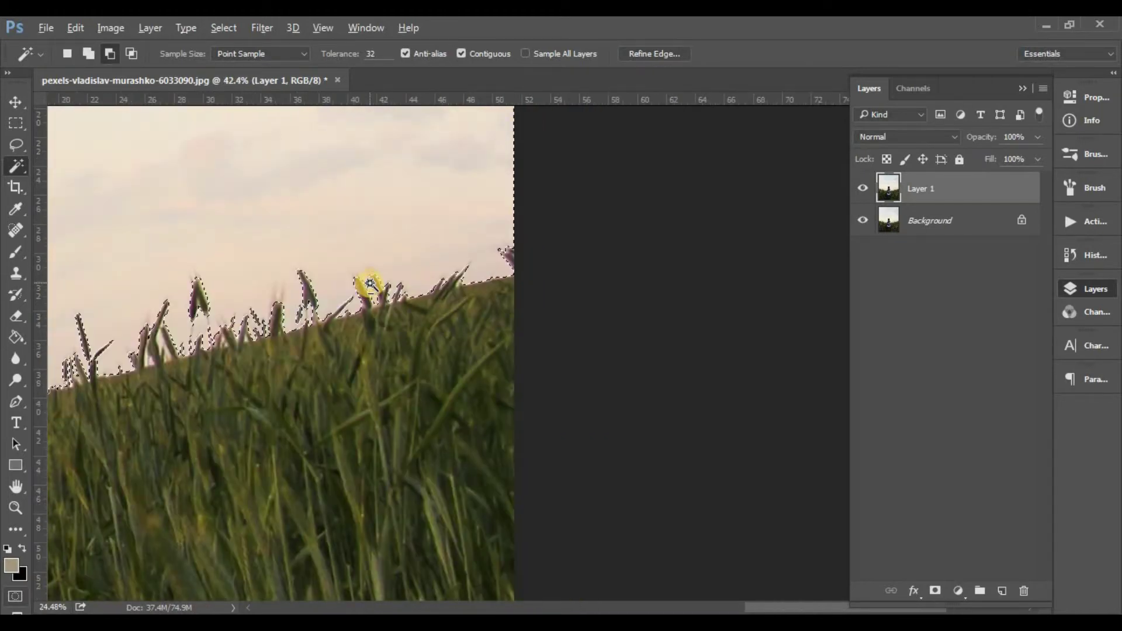
scroll(370, 285, "down", 3)
scroll(611, 444, "up", 2)
scroll(611, 445, "up", 1)
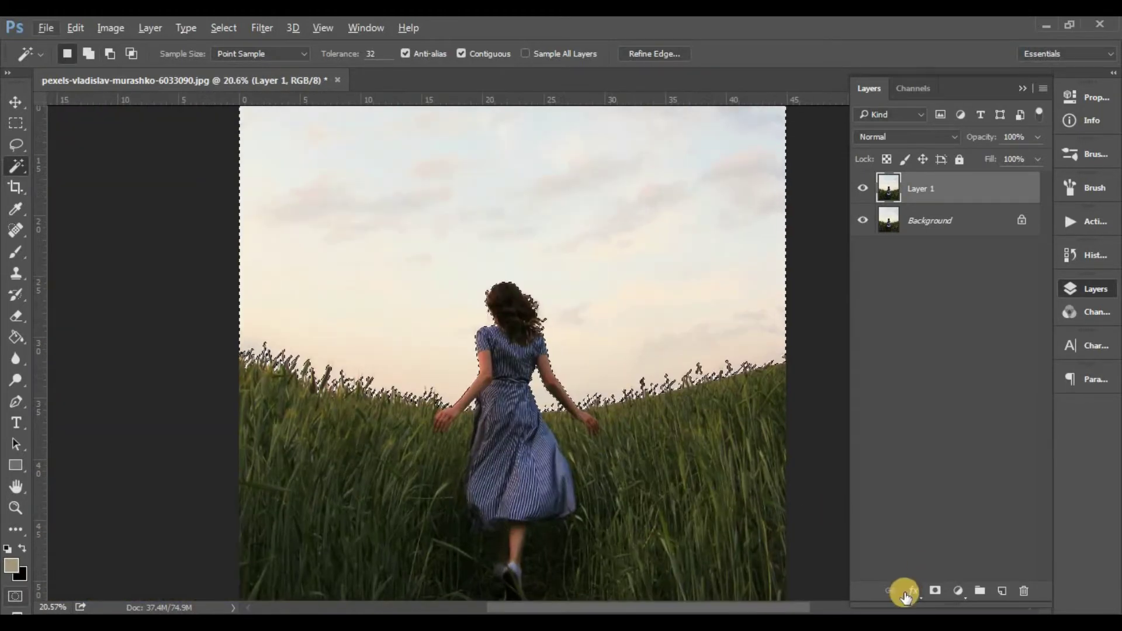
Mask the sky out of Layer 1 and hide the Background layer.
left_click(946, 592)
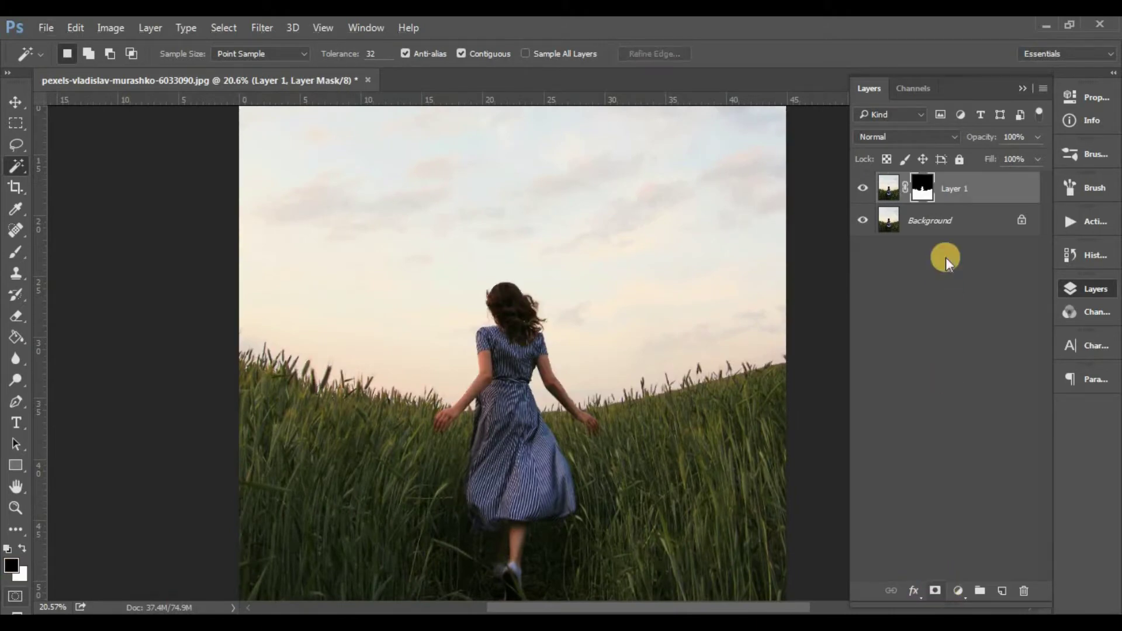
left_click(863, 221)
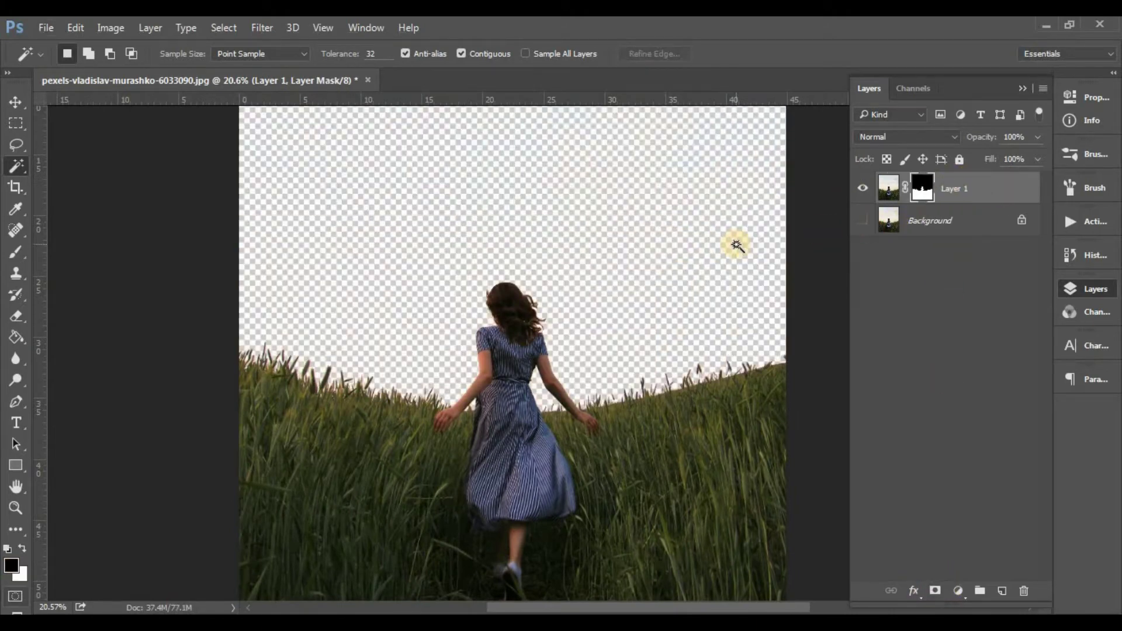
scroll(725, 245, "down", 1)
scroll(573, 231, "down", 2)
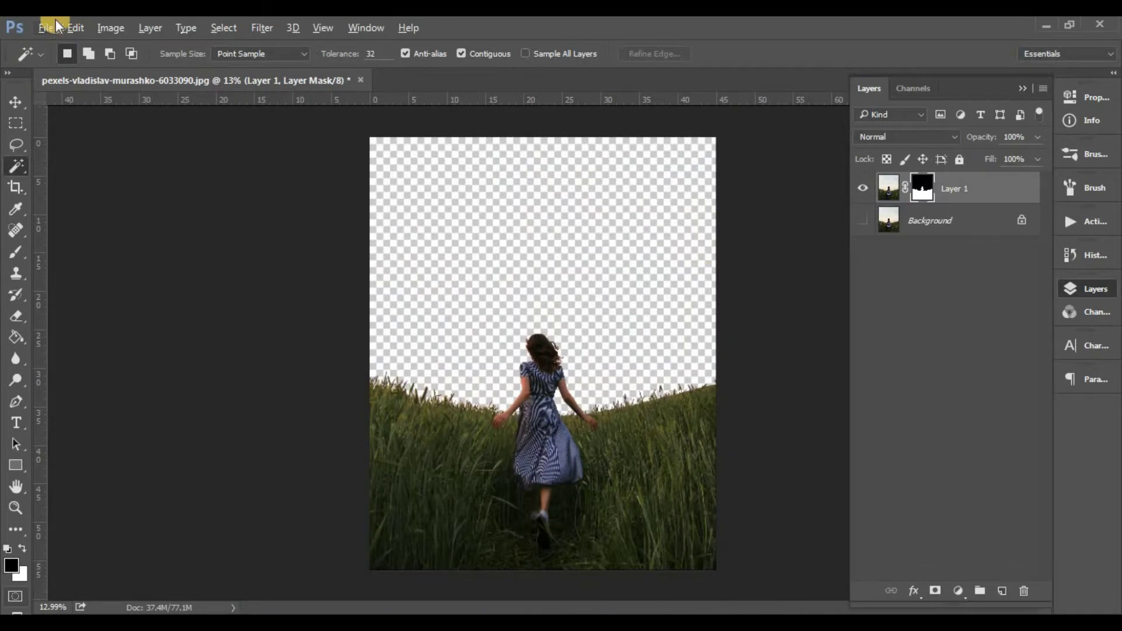
Place the purple starry sky image as an embedded layer.
left_click(56, 25)
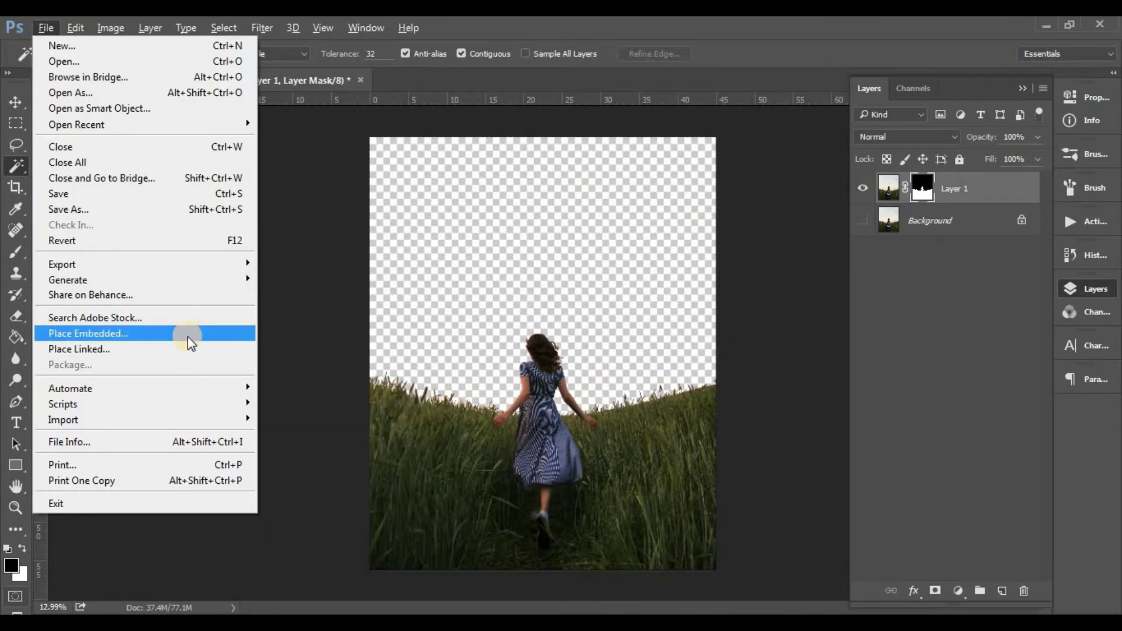
left_click(188, 337)
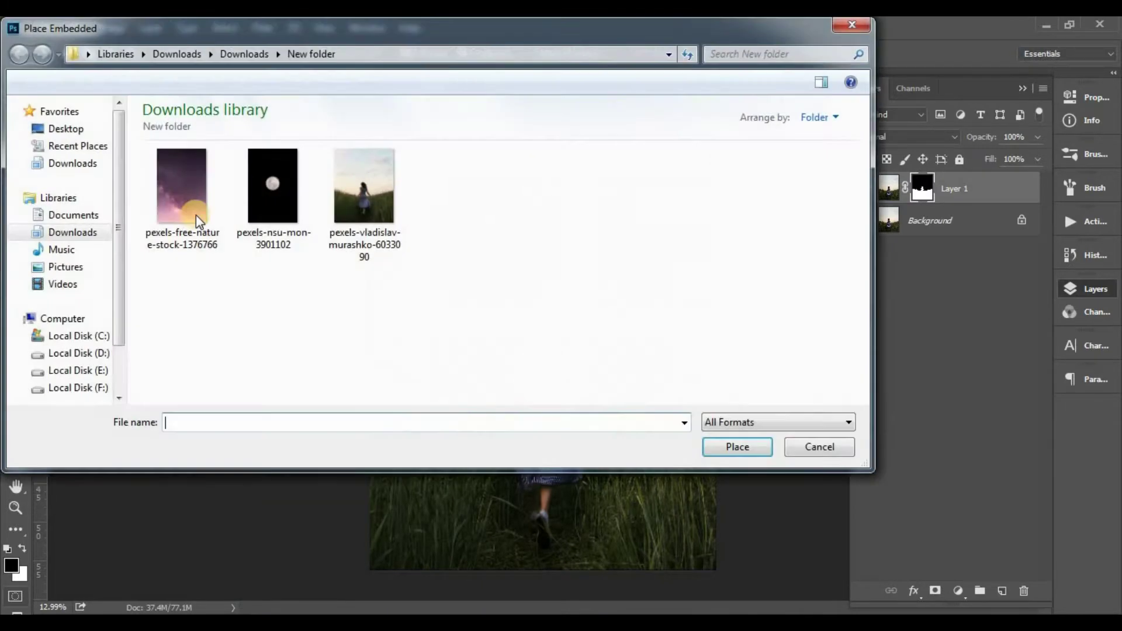
left_click(197, 216)
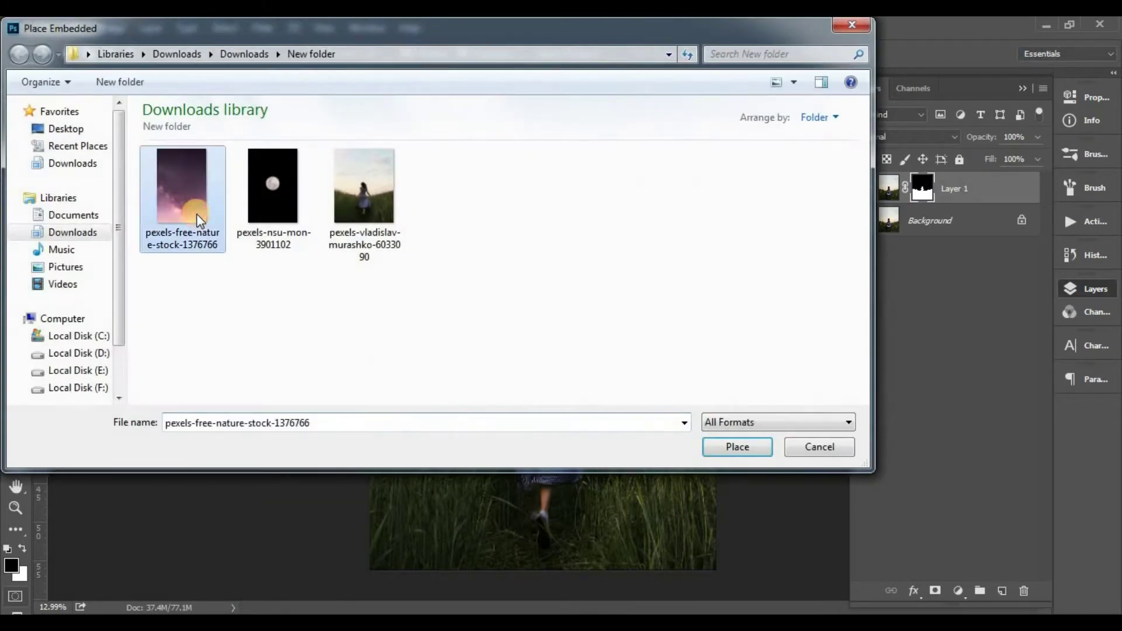
left_click(738, 446)
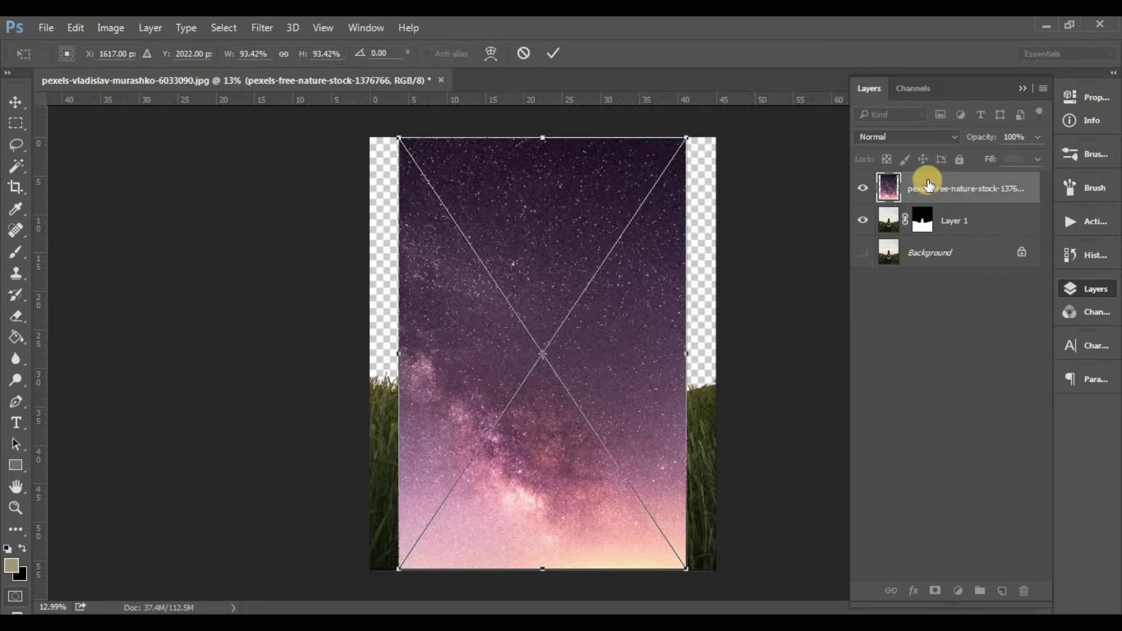
left_click(23, 104)
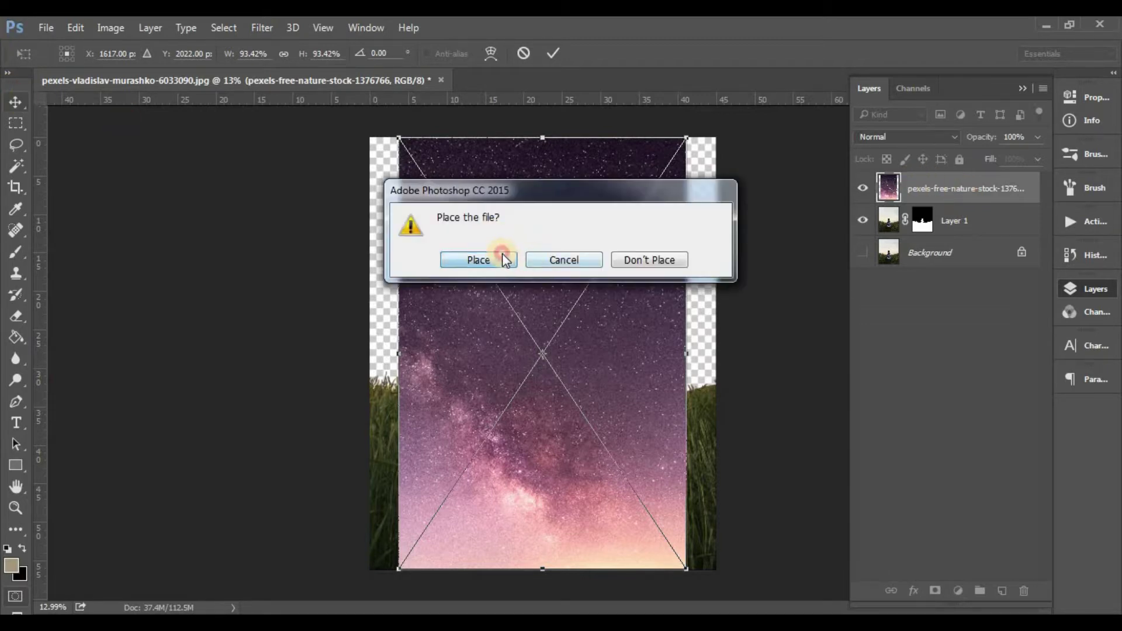
left_click(503, 259)
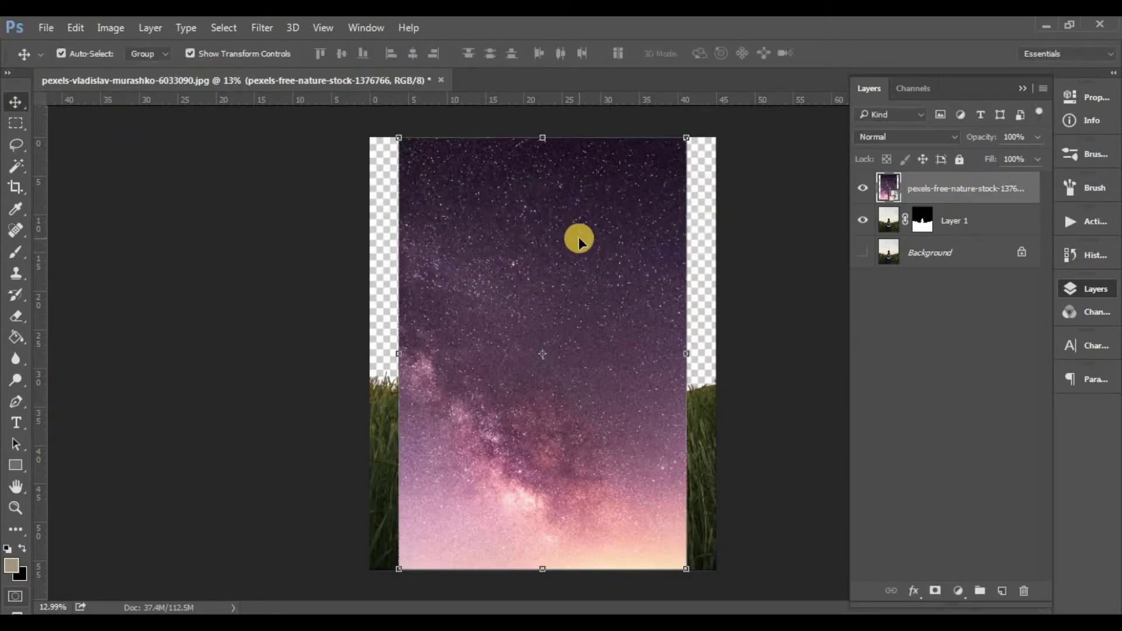
Put the starry sky below Layer 1 and align it with the canvas's left edge.
left_click_drag(975, 217, 971, 178)
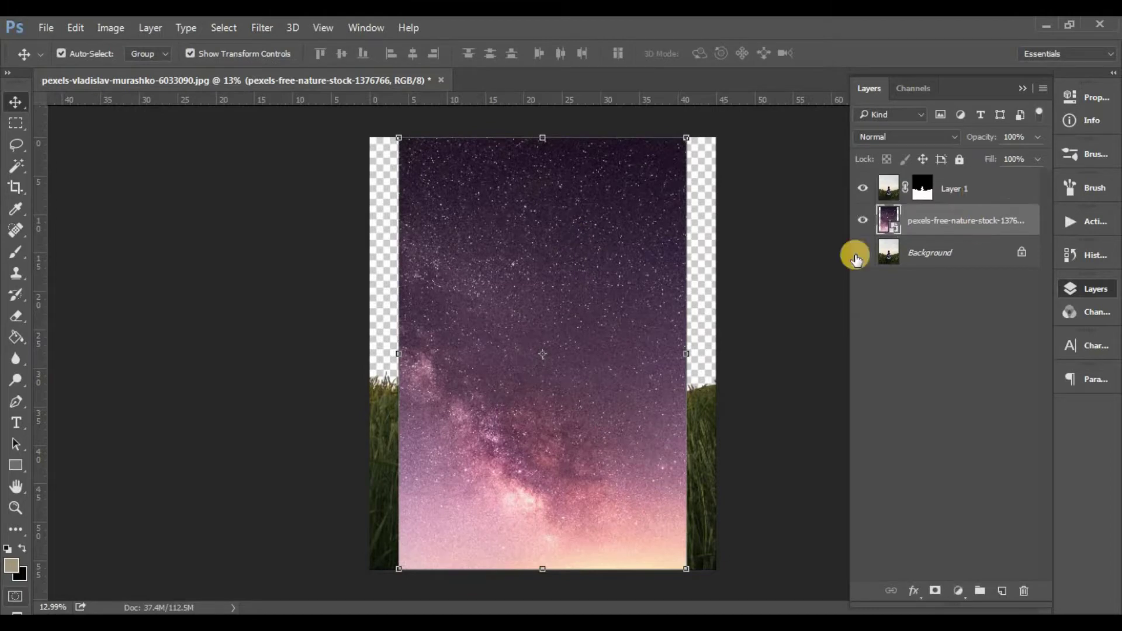
left_click(603, 214)
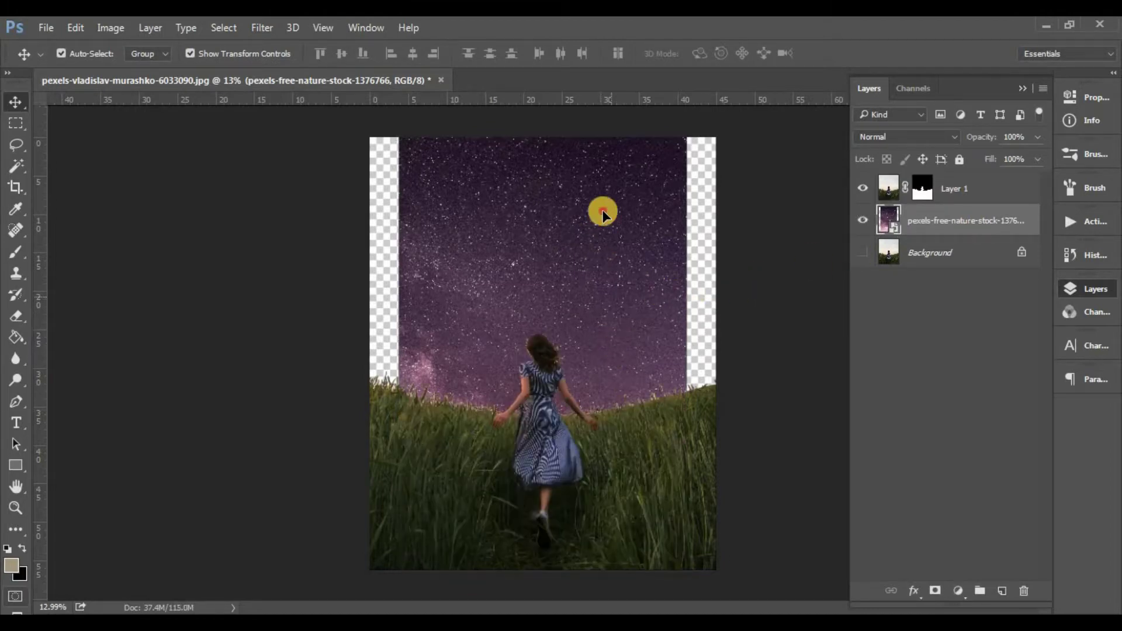
mouse_move(603, 197)
left_mouse_down()
mouse_move(602, 161)
mouse_move(621, 195)
left_mouse_up()
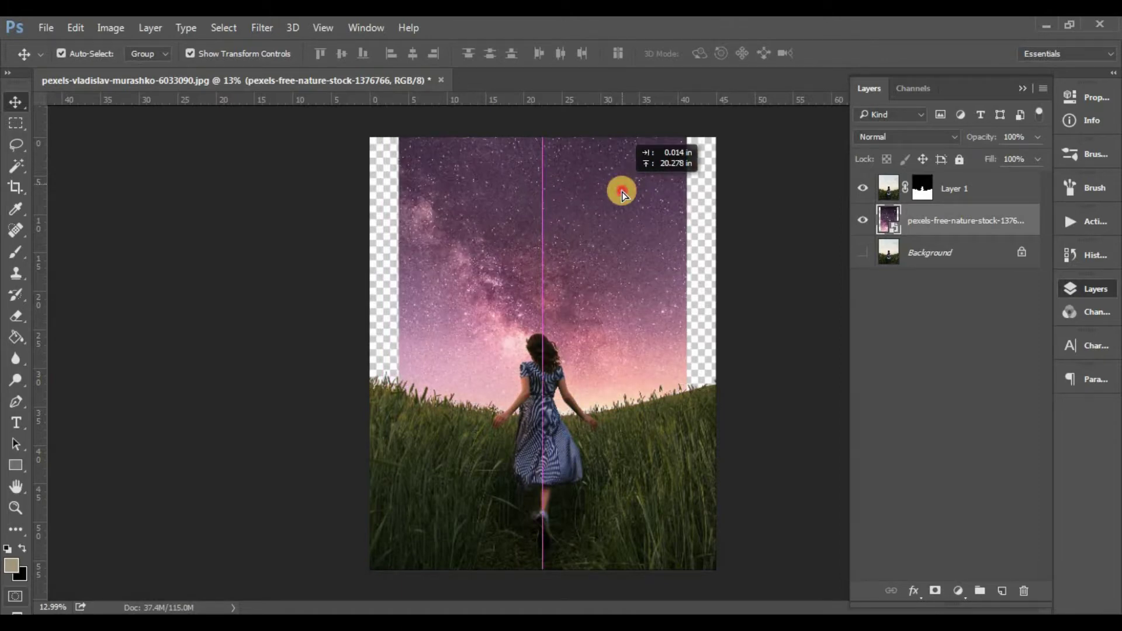
left_click_drag(621, 194, 615, 195)
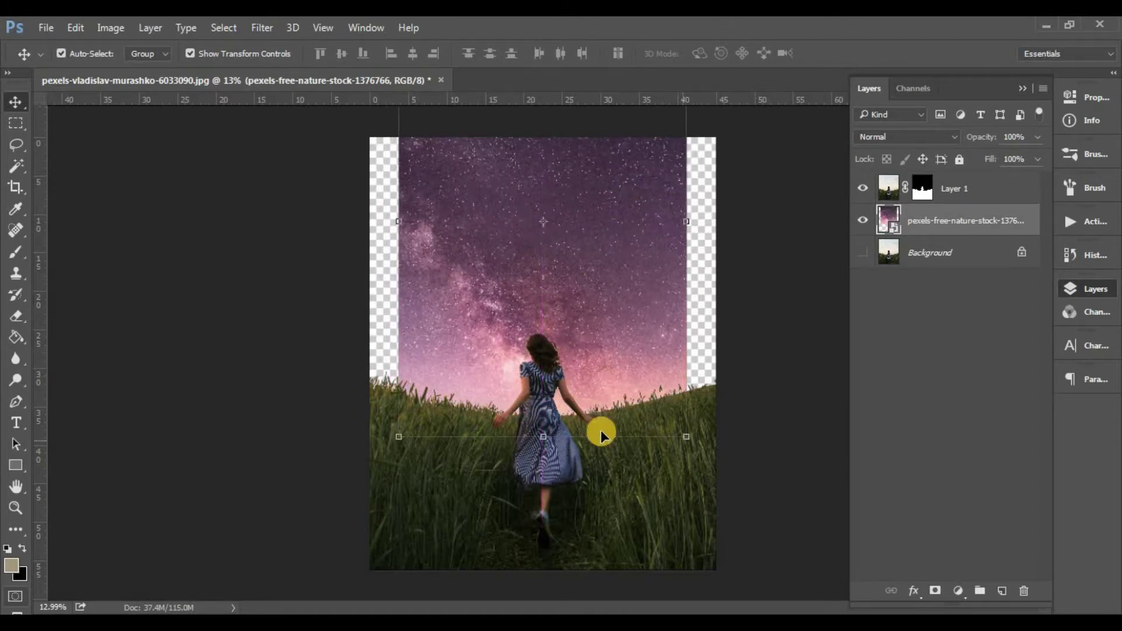
left_click(467, 312)
left_click_drag(429, 314, 434, 315)
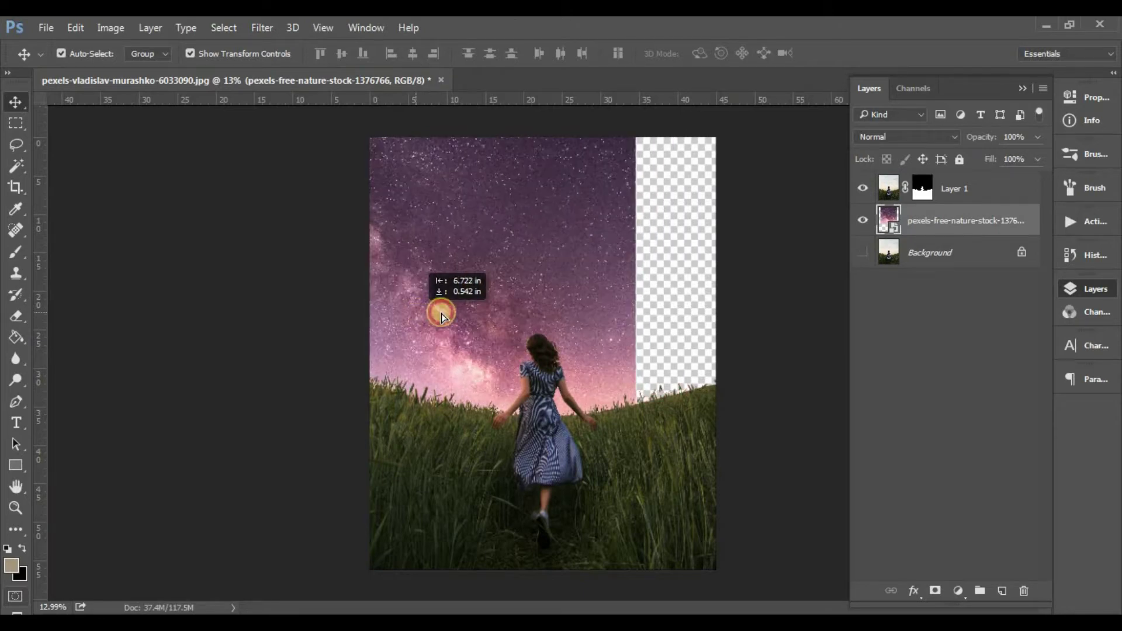
left_click_drag(433, 314, 456, 314)
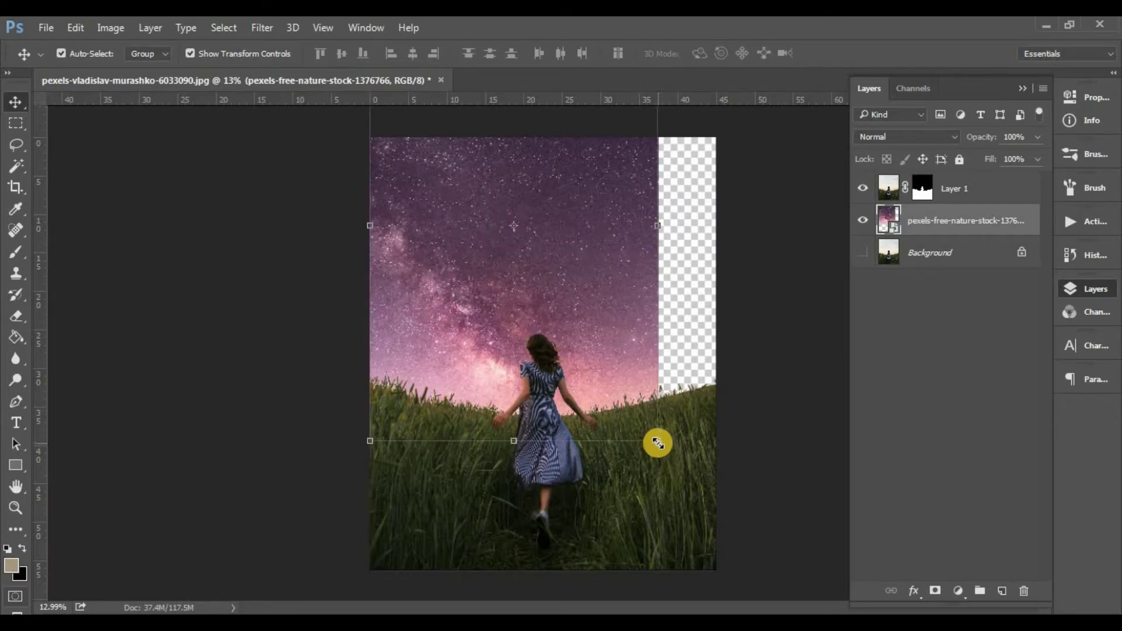
Enlarge the starry sky from its corner until no transparent gaps remain.
left_click_drag(658, 443, 726, 470)
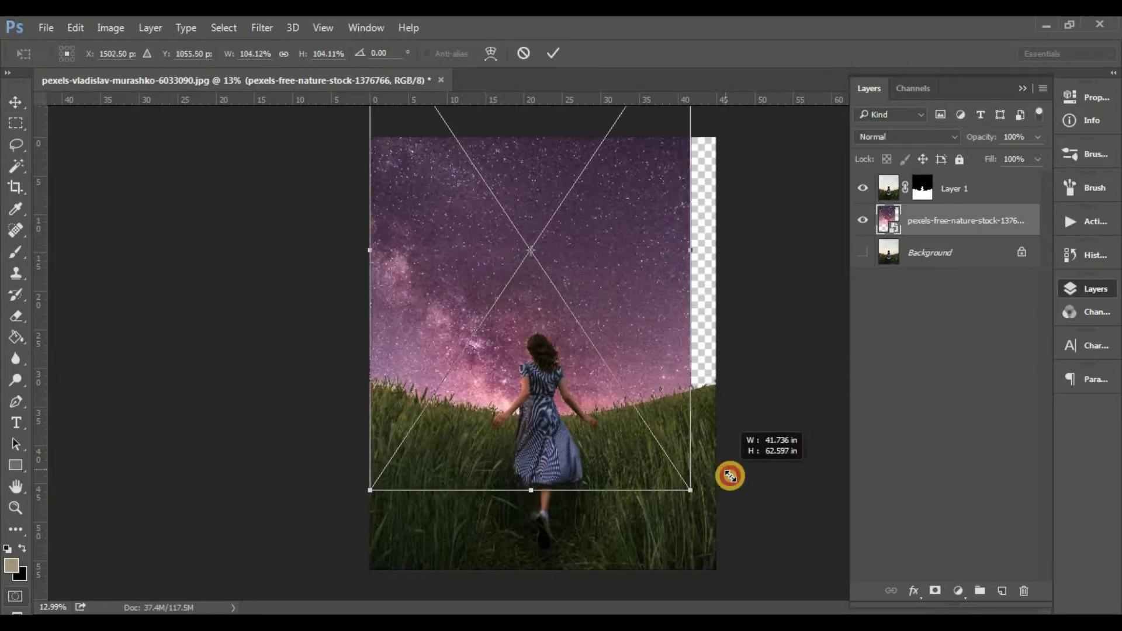
mouse_move(725, 470)
left_mouse_down()
mouse_move(754, 514)
mouse_move(747, 494)
left_mouse_up()
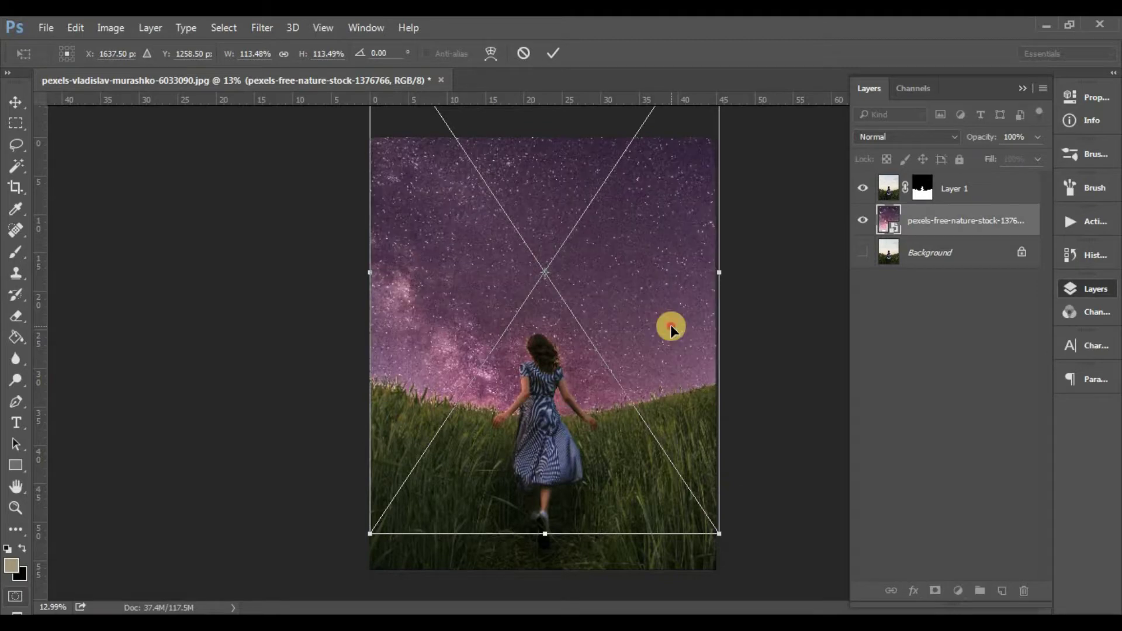
left_click_drag(673, 269, 673, 271)
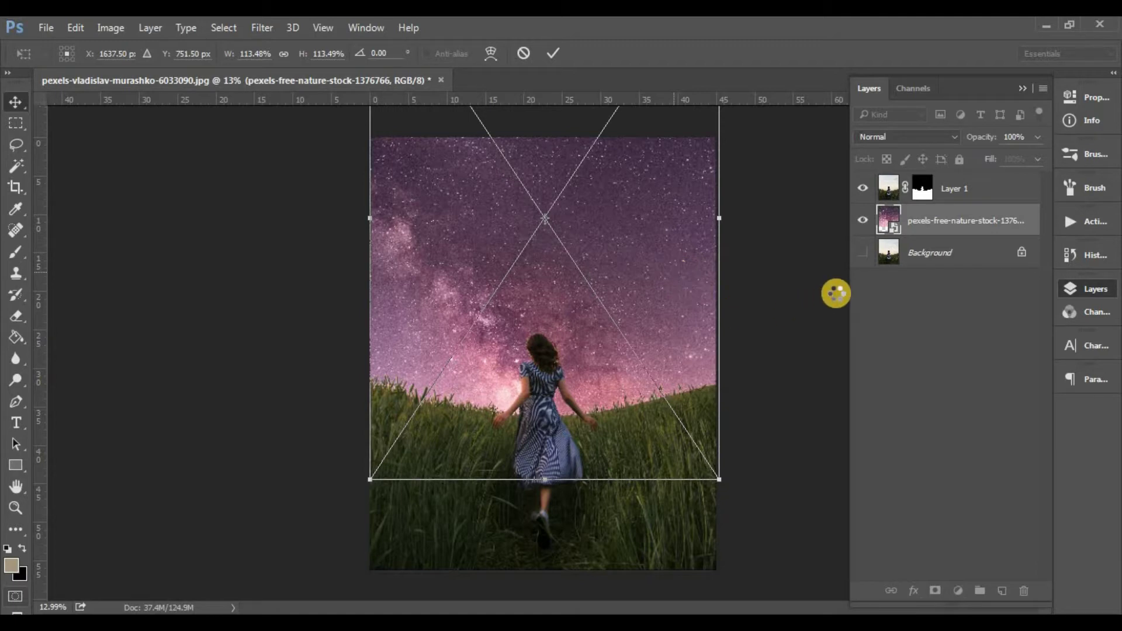
key("Return")
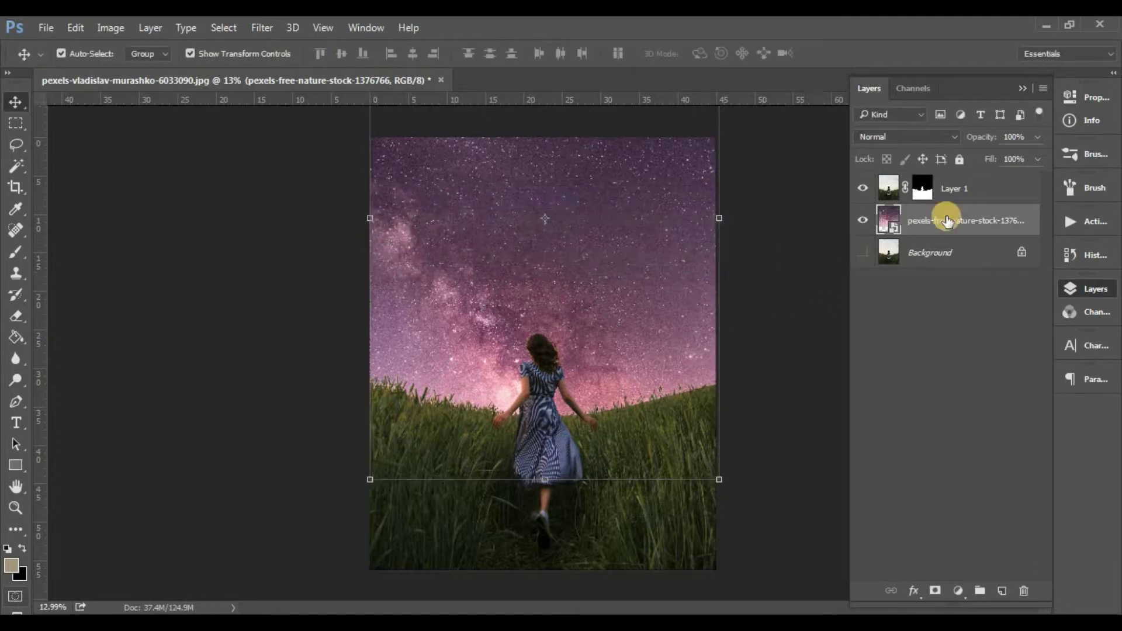
Apply a Gaussian Blur with a 10-pixel radius to the starry sky layer.
left_click(261, 27)
mouse_move(270, 209)
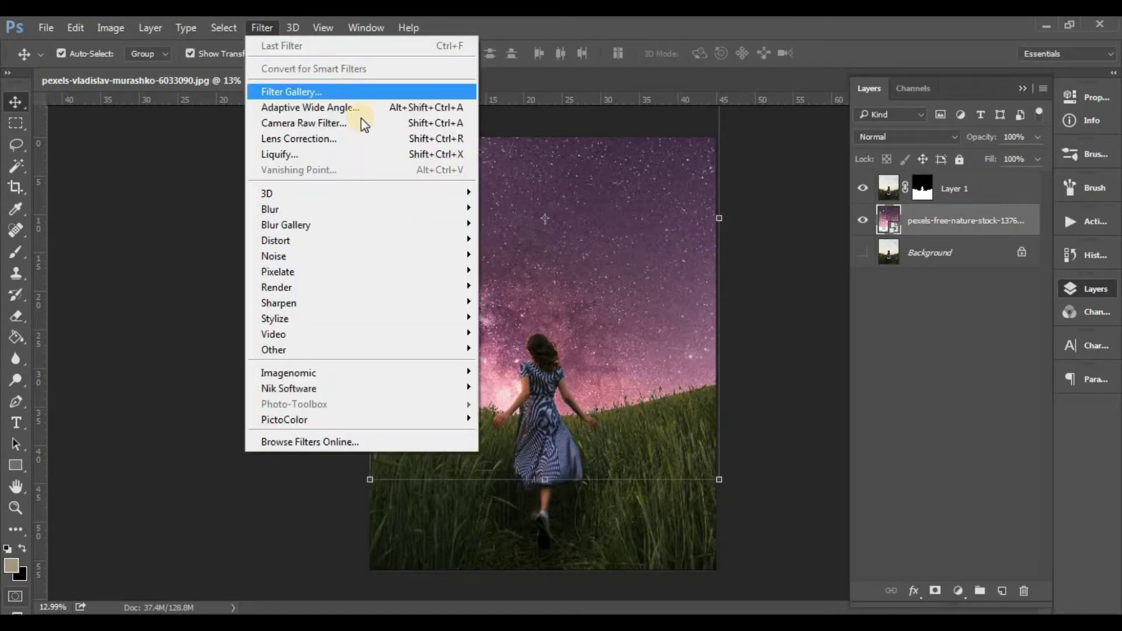
left_click(542, 266)
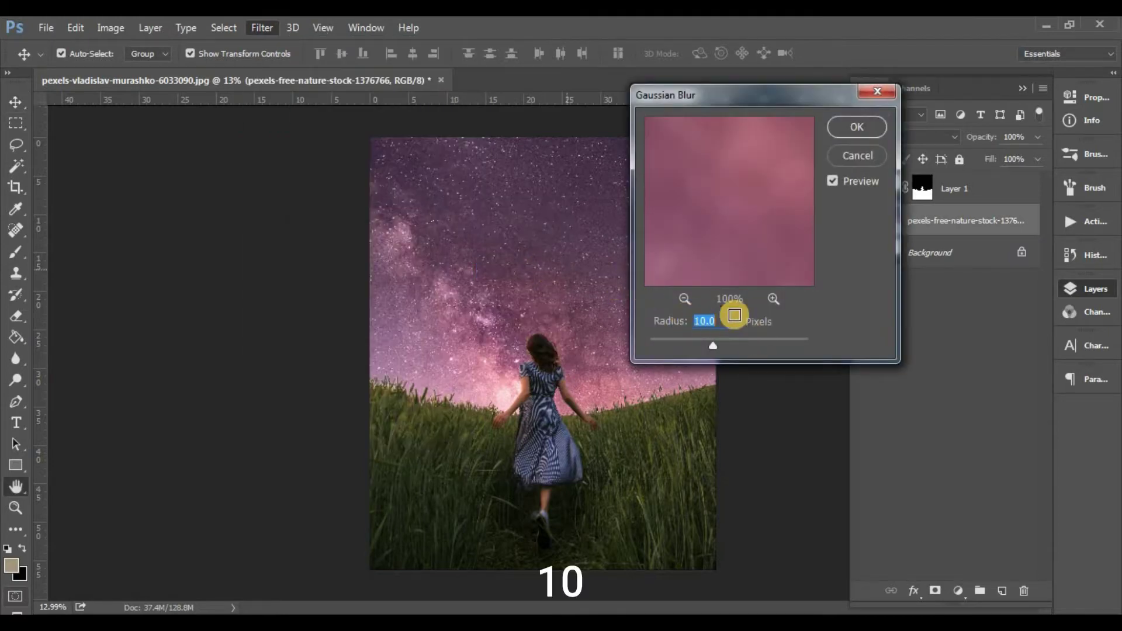
left_click(715, 317)
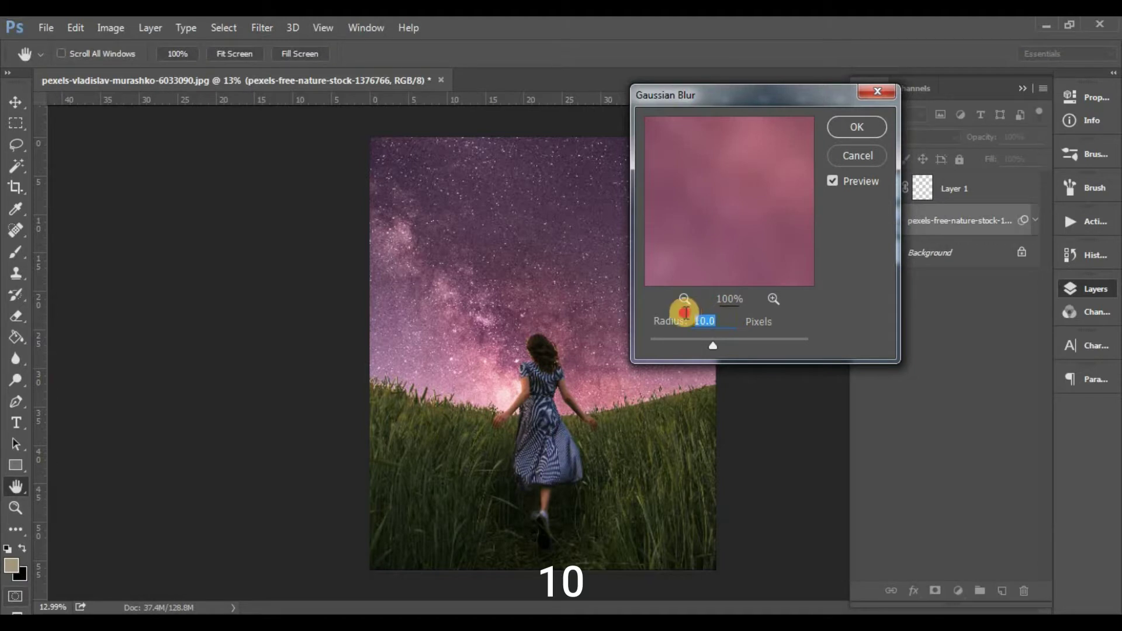
left_click(843, 125)
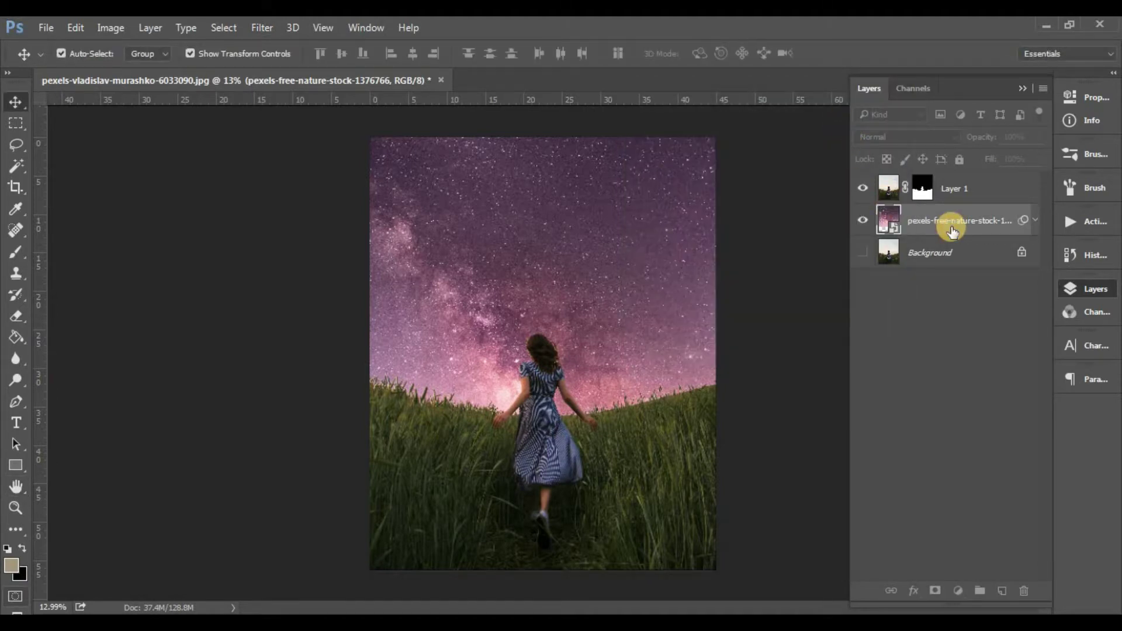
Add a Levels adjustment above the sky with output white lowered to about 151.
left_click(954, 589)
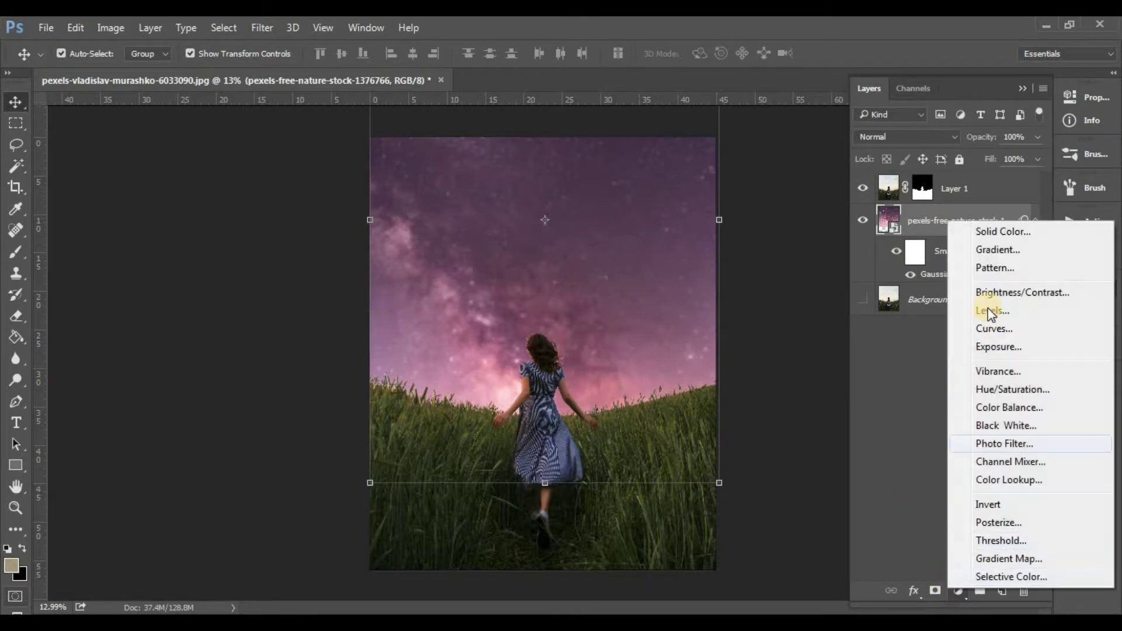
left_click(988, 309)
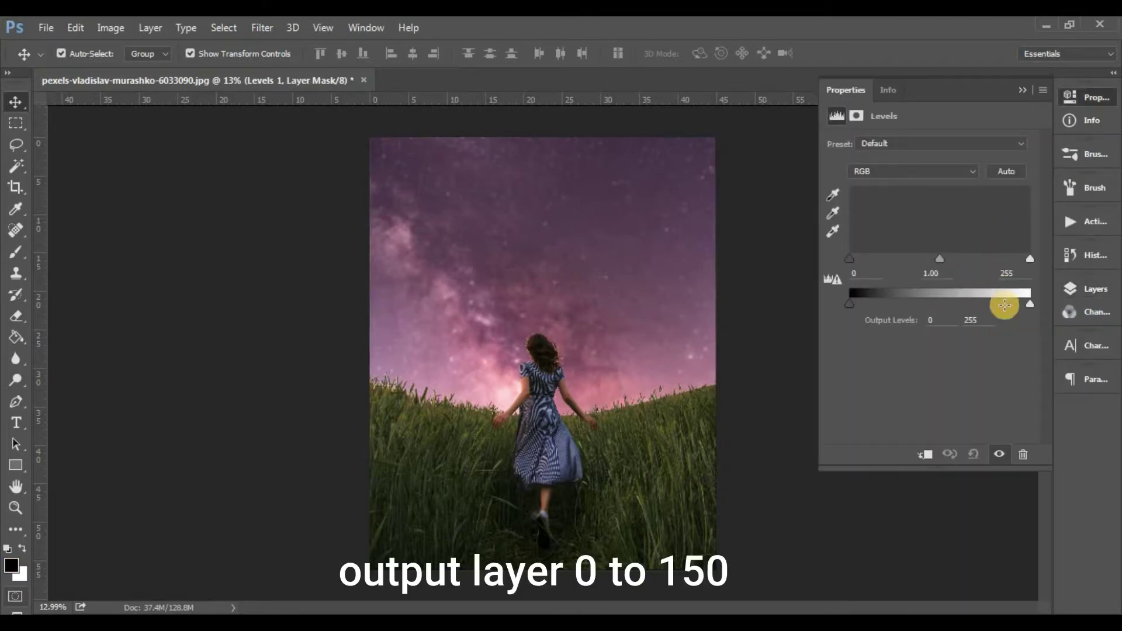
left_click_drag(962, 299, 956, 302)
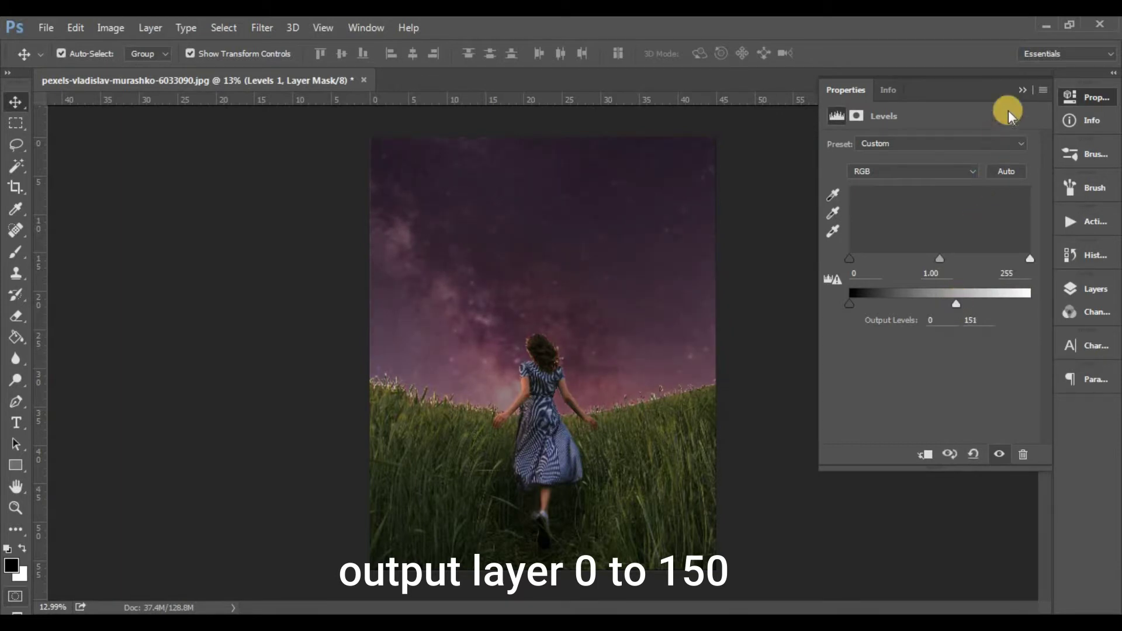
left_click(1019, 90)
Set up a soft round 1102 px brush with 50% flow.
left_click(1088, 288)
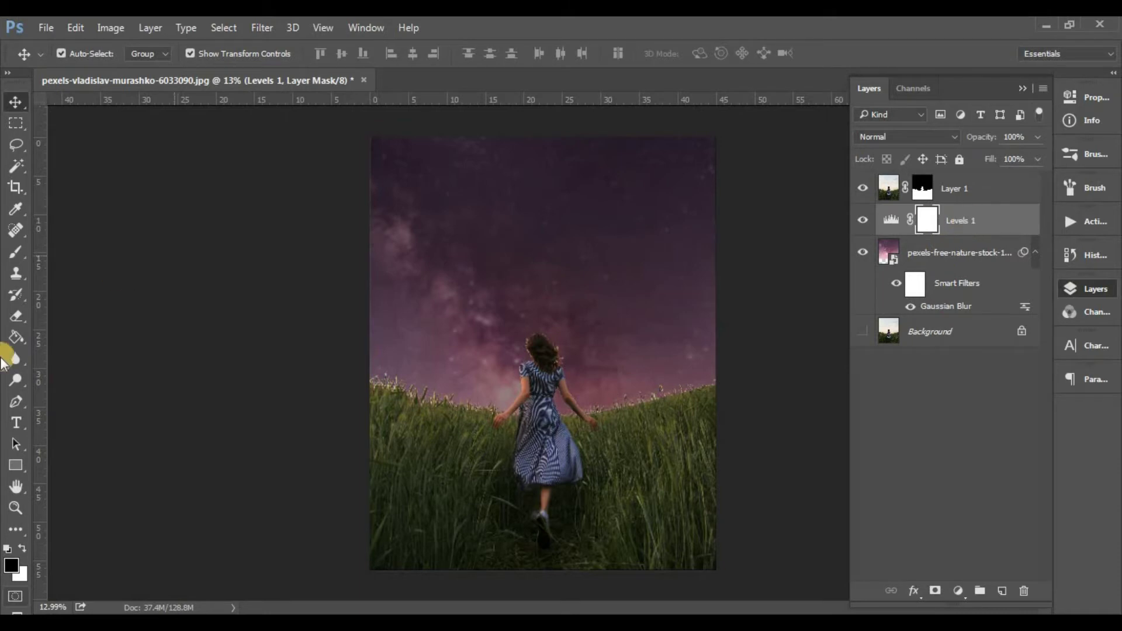
left_click(17, 251)
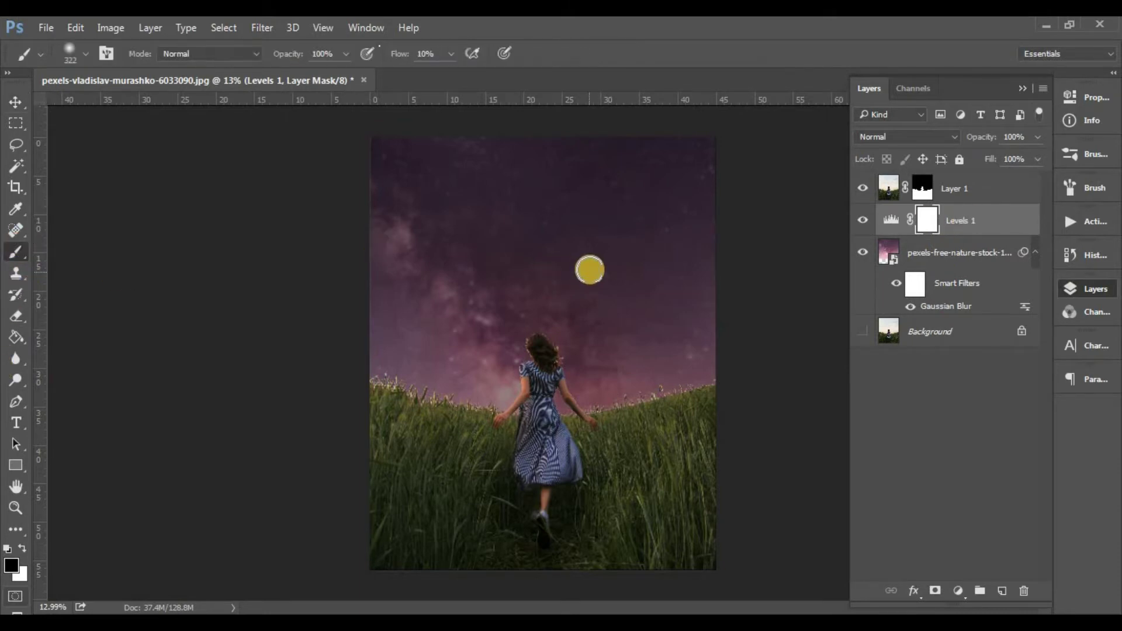
right_click(590, 270)
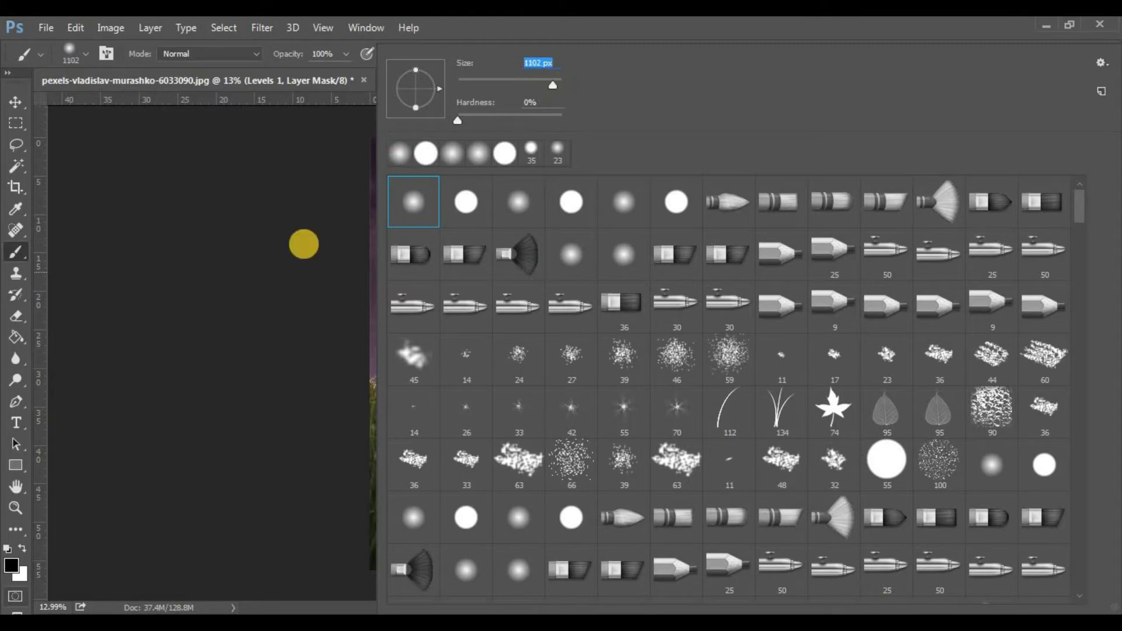
left_click(288, 243)
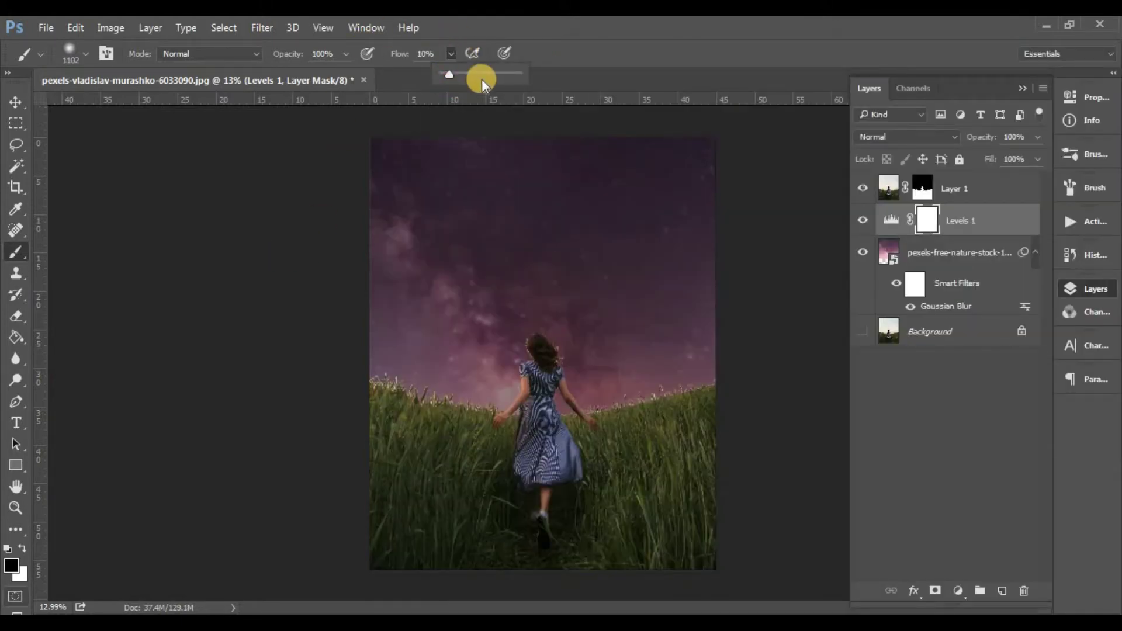
left_click(442, 54)
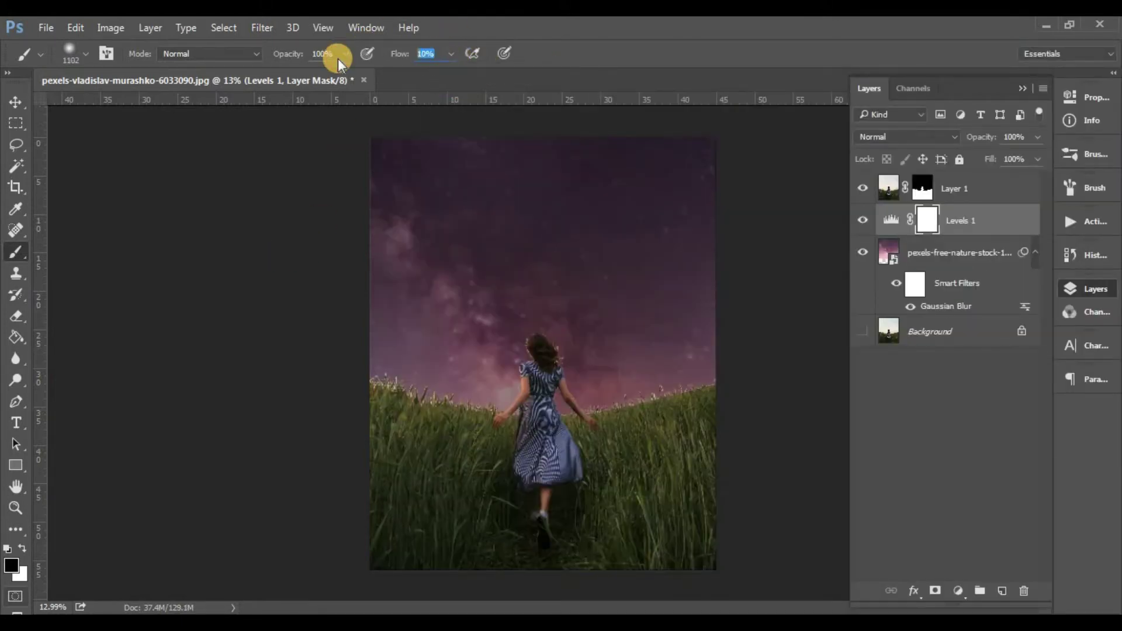
type("50")
key("Return")
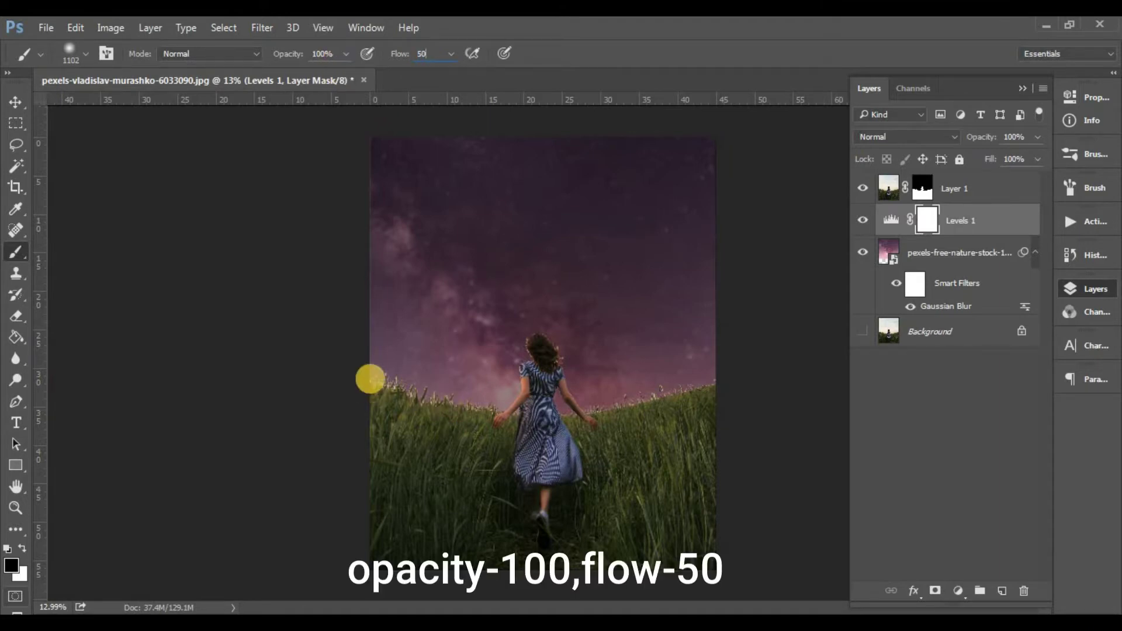
Paint black on the Levels 1 mask along the horizon and around the girl.
left_click(644, 408)
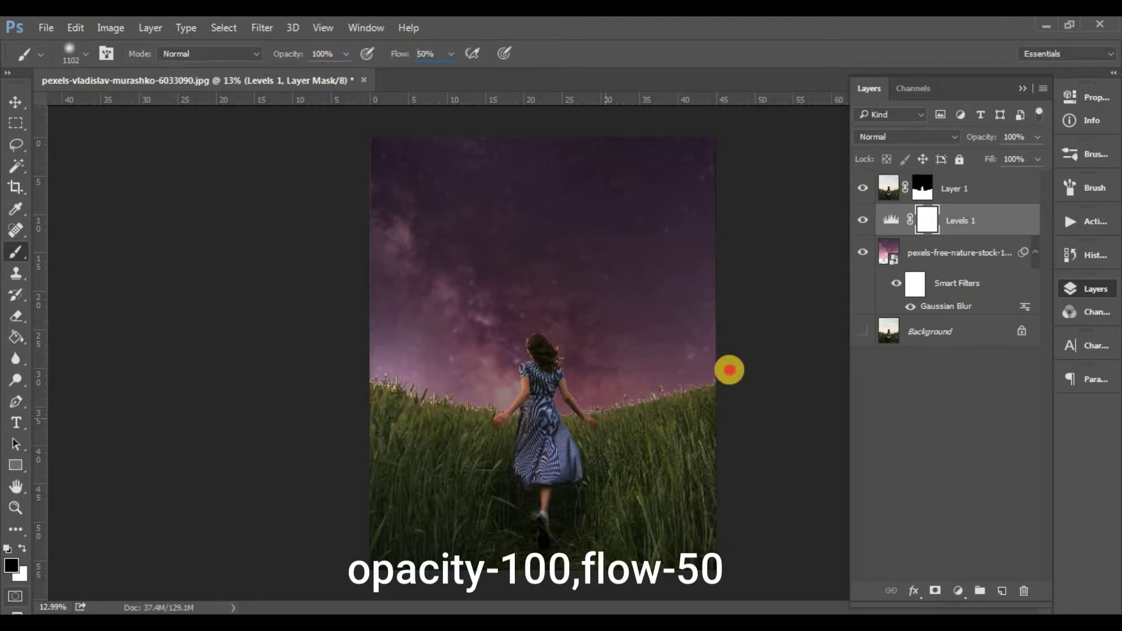
left_click_drag(715, 373, 729, 370)
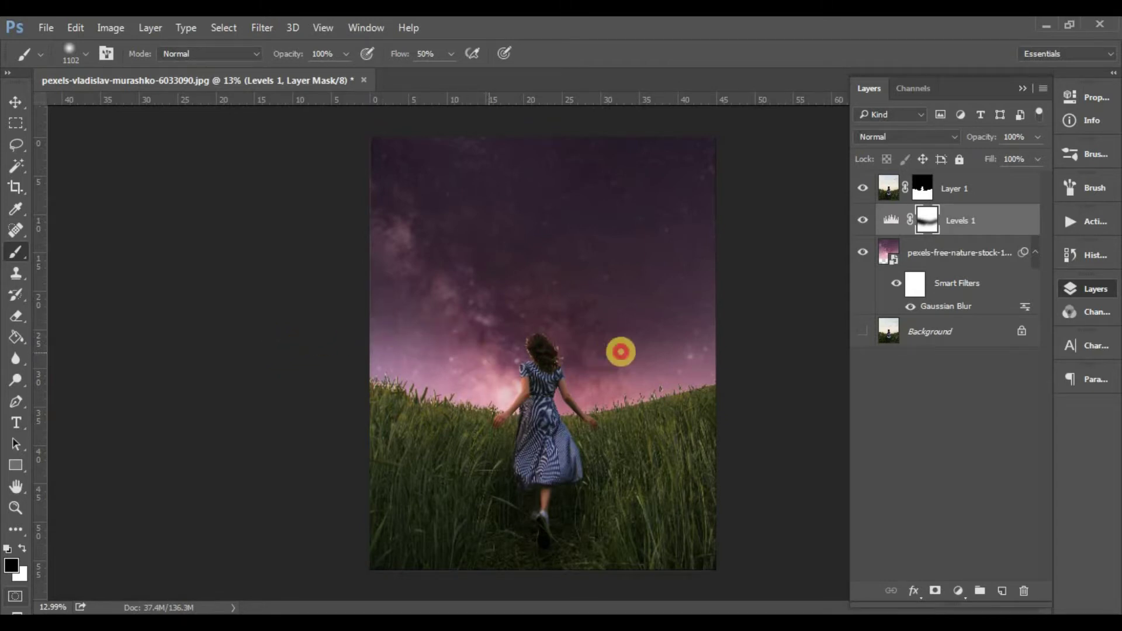
left_click_drag(494, 351, 625, 352)
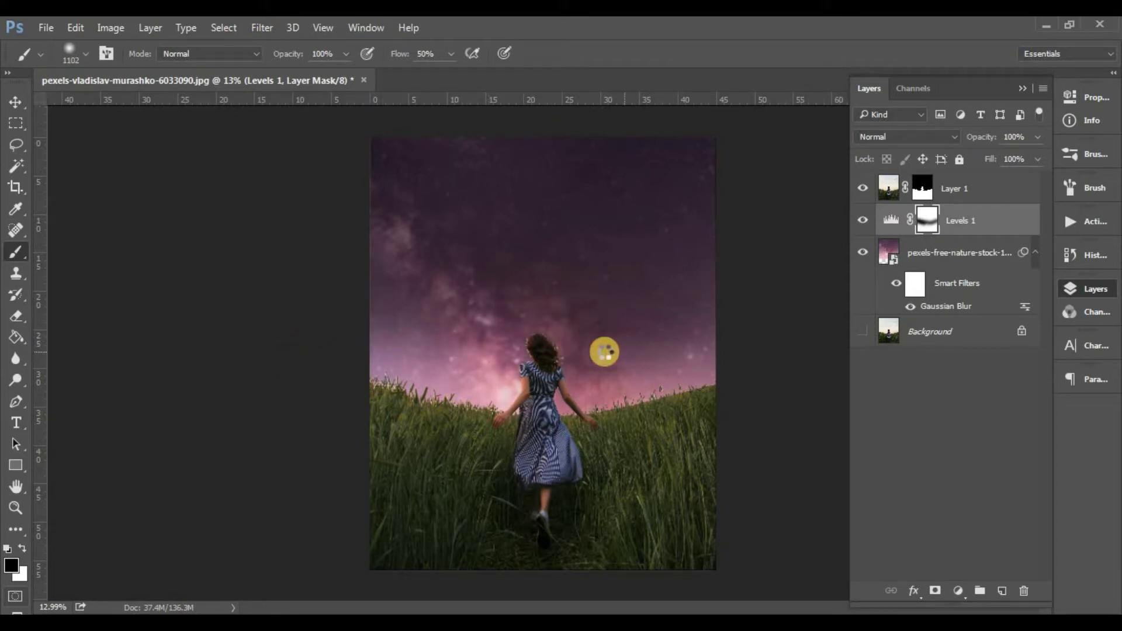
mouse_move(624, 351)
left_mouse_down()
mouse_move(456, 349)
mouse_move(533, 363)
left_mouse_up()
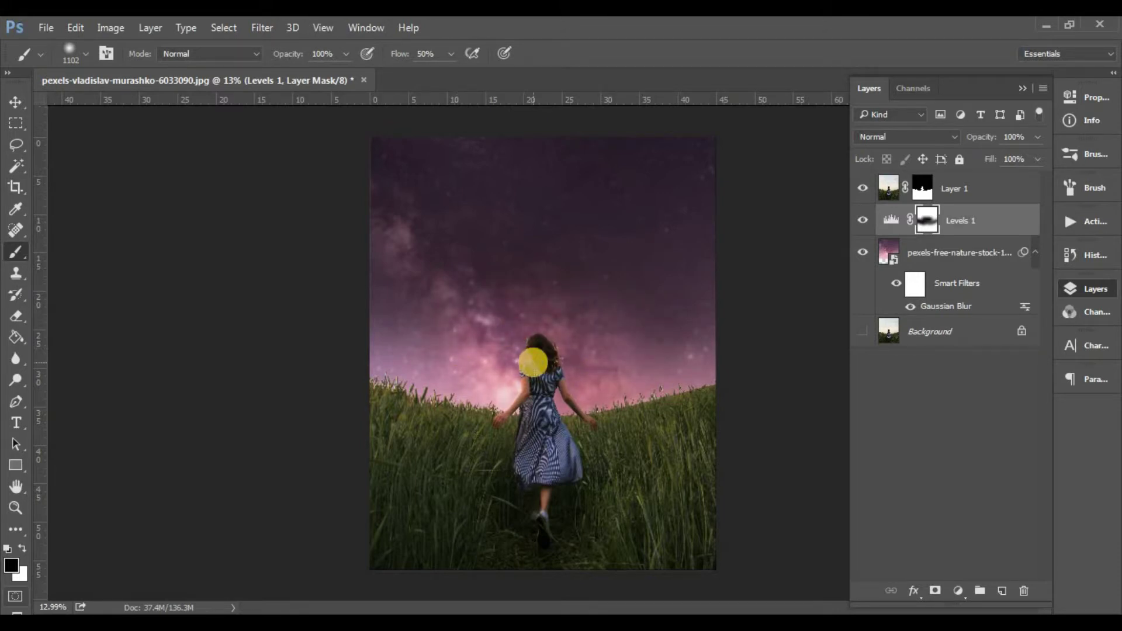
left_click(958, 595)
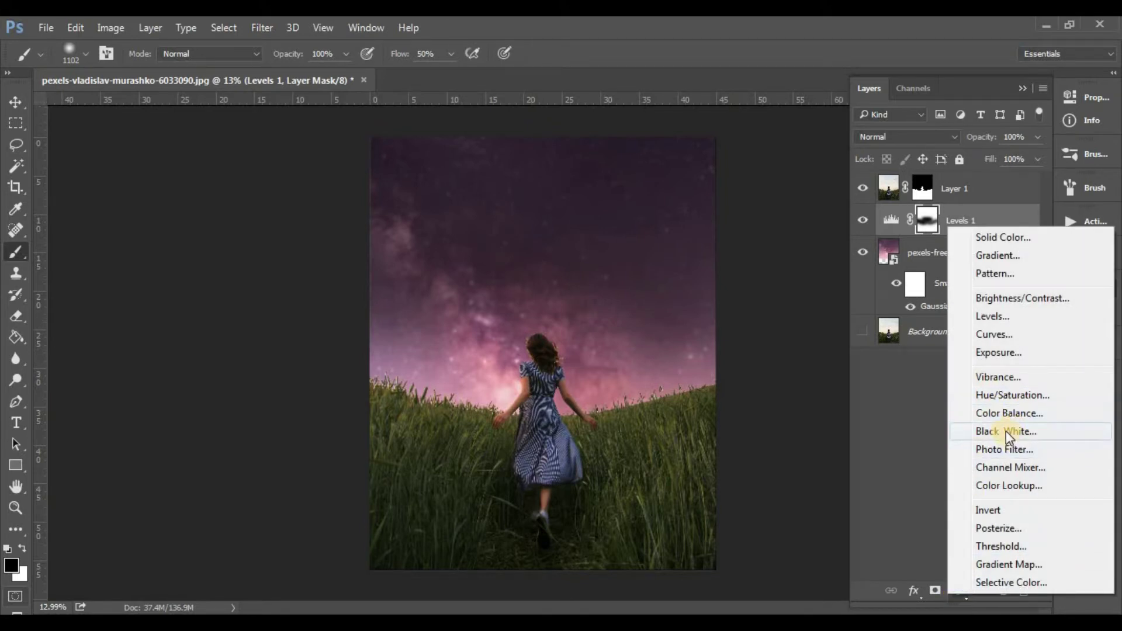
Add a Color Balance adjustment with Midtones Cyan-Red 20 and Yellow-Blue 60.
left_click(1001, 414)
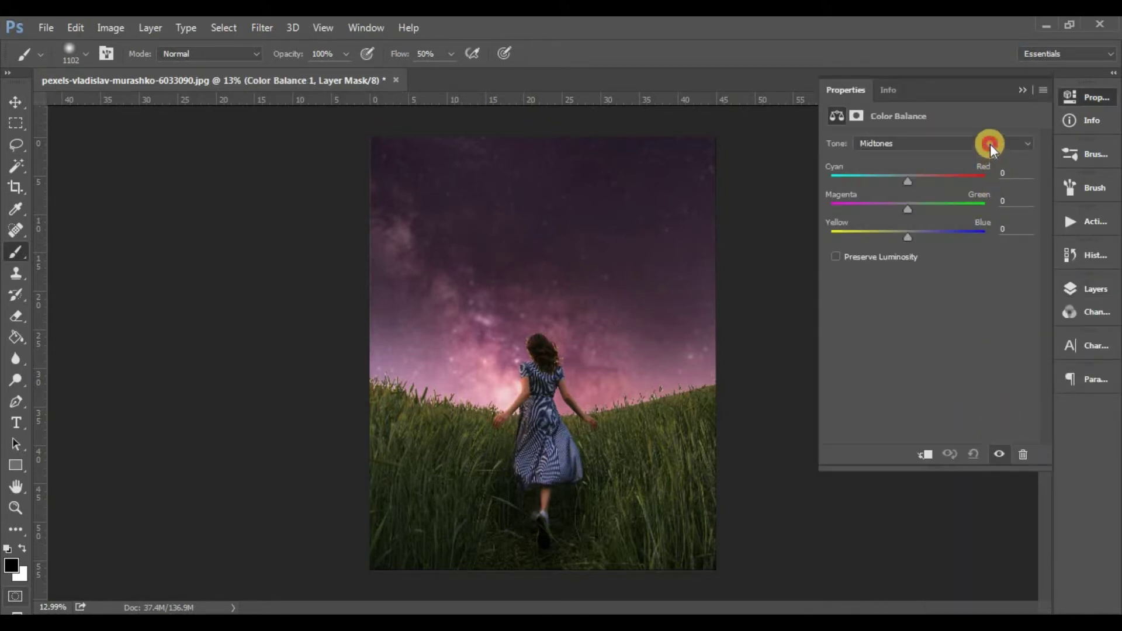
left_click(990, 143)
left_click(965, 186)
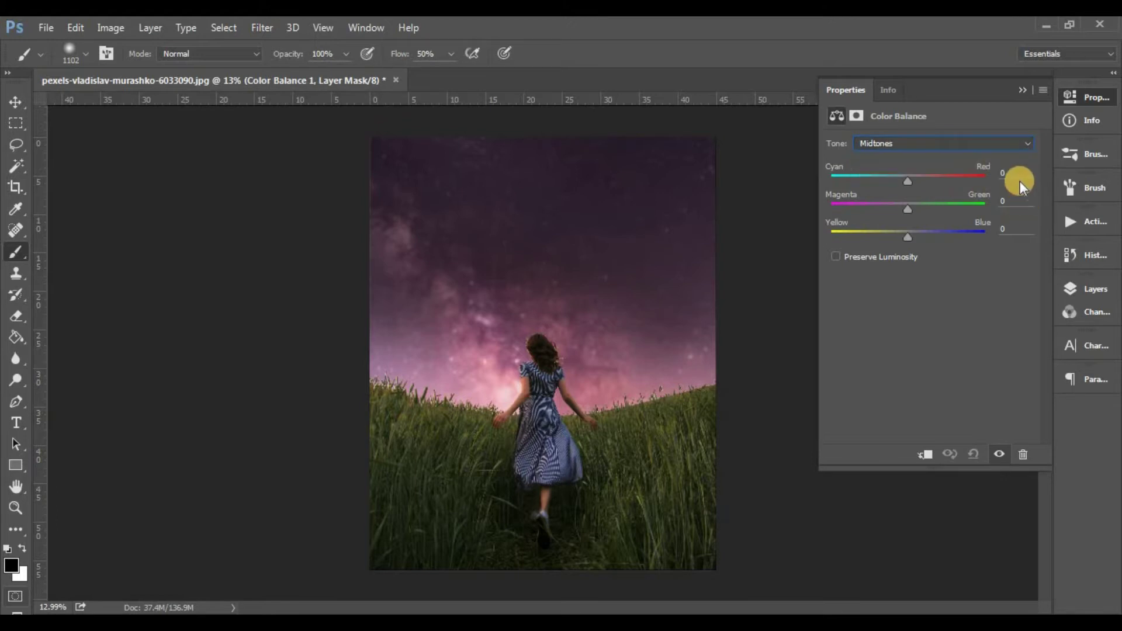
left_click(990, 177)
type("2")
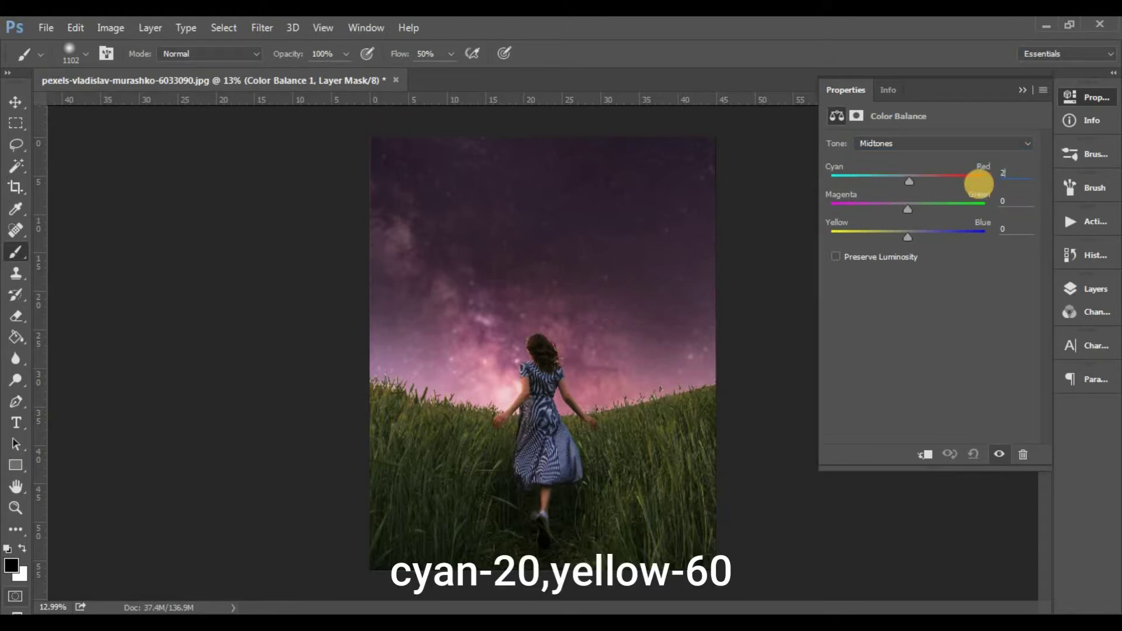
type("0")
left_click(1019, 228)
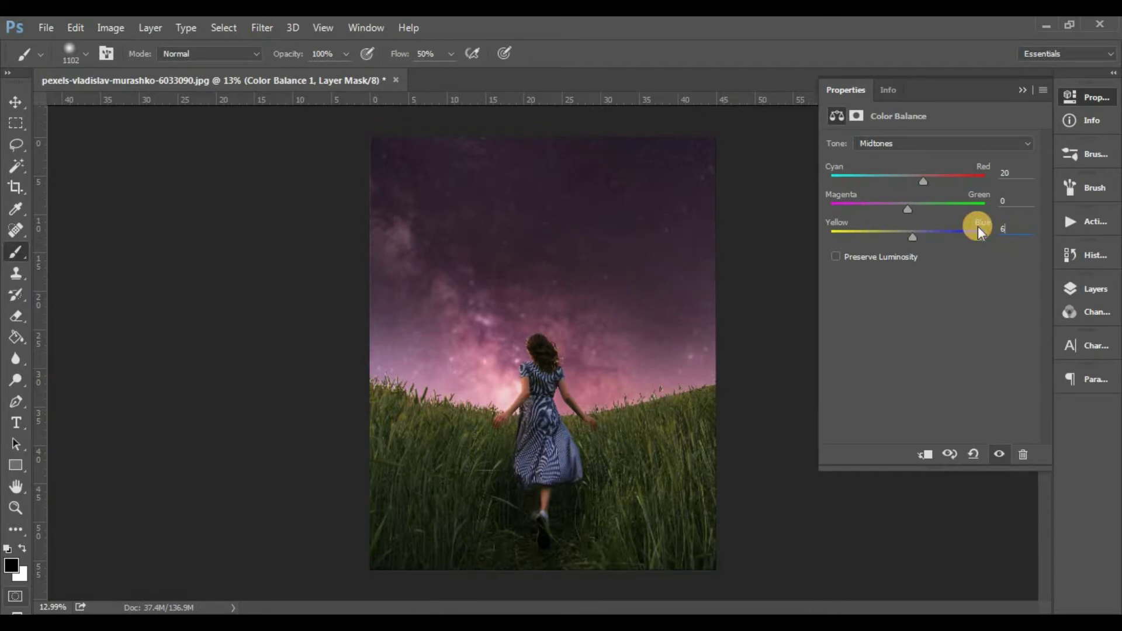
type("60")
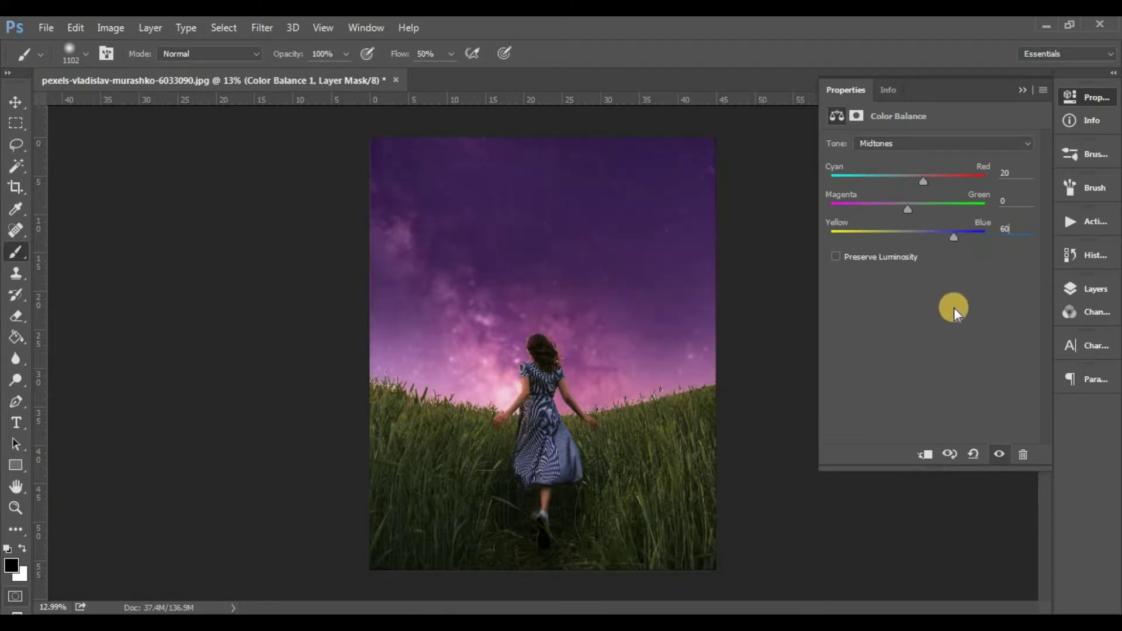
left_click(1021, 89)
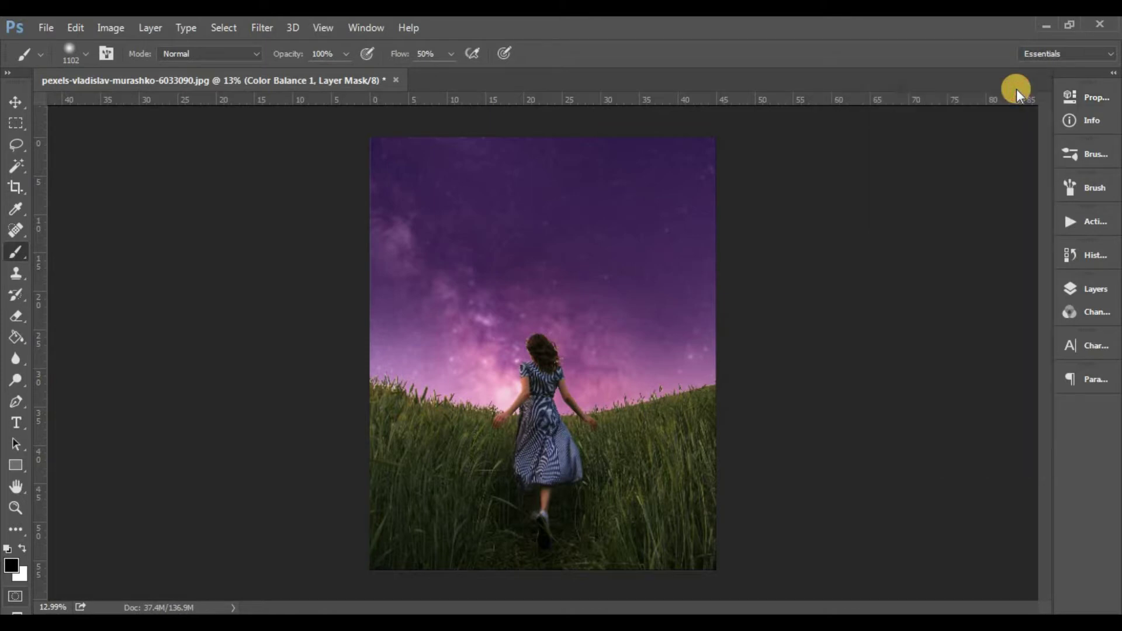
Add a Levels 2 adjustment clipped to Layer 1 with output white near 150-152.
left_click(1083, 296)
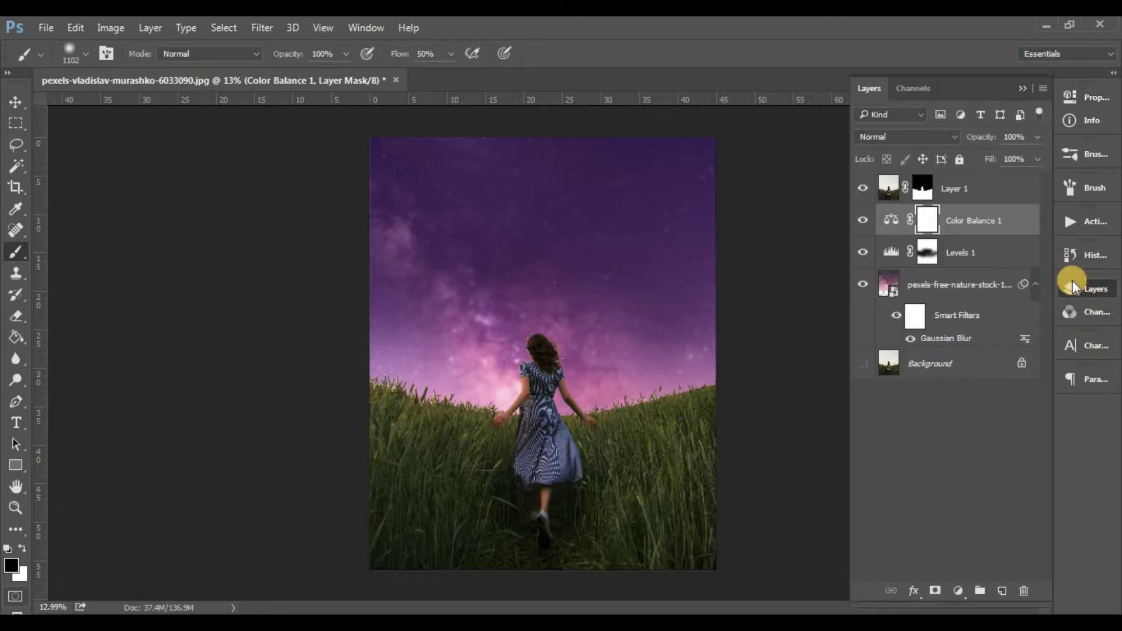
left_click(986, 190)
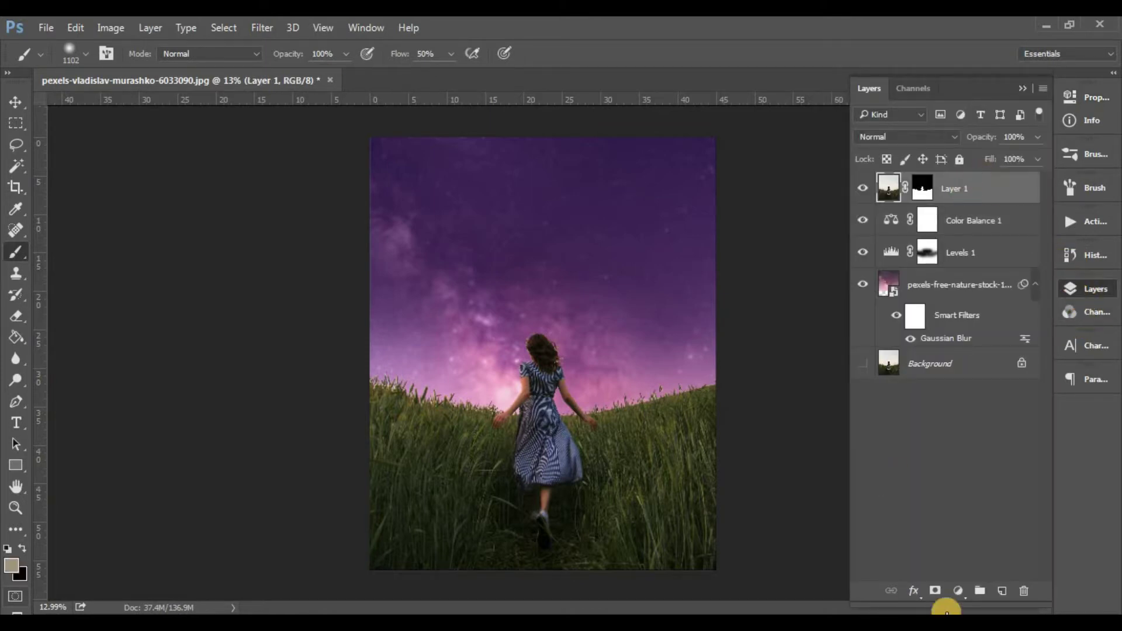
left_click(959, 590)
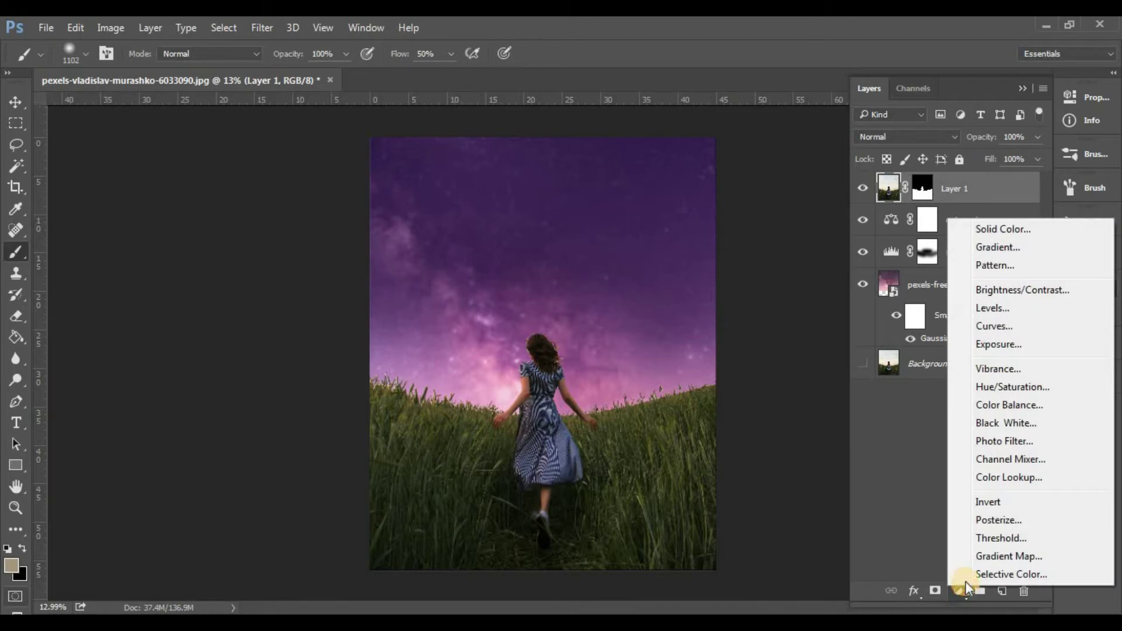
left_click(994, 305)
left_click(924, 455)
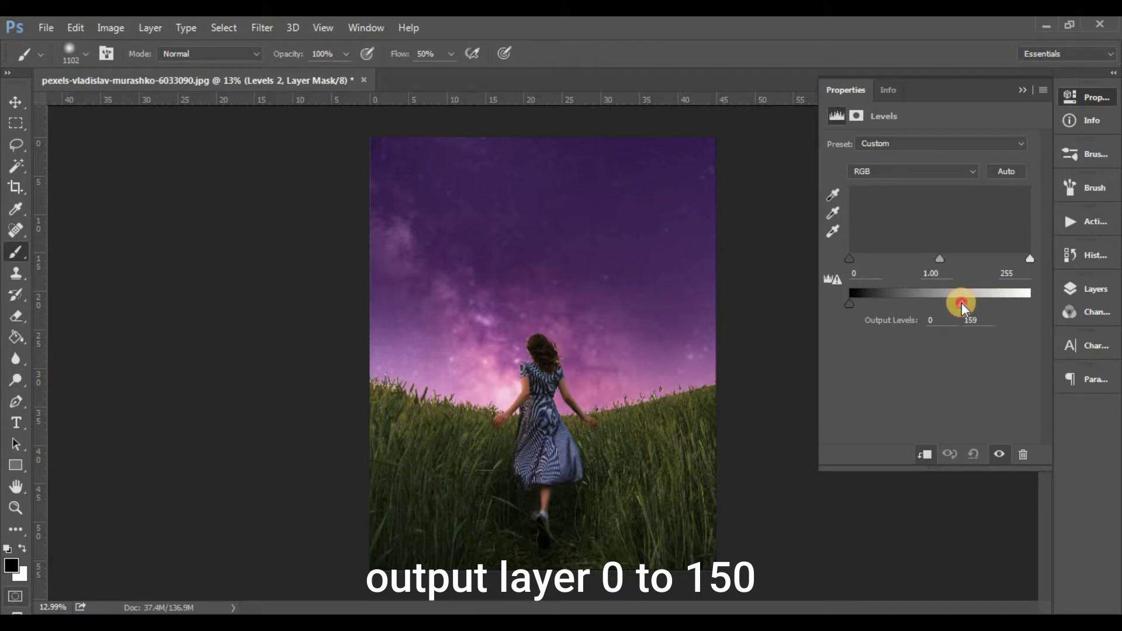
left_click_drag(958, 305, 953, 308)
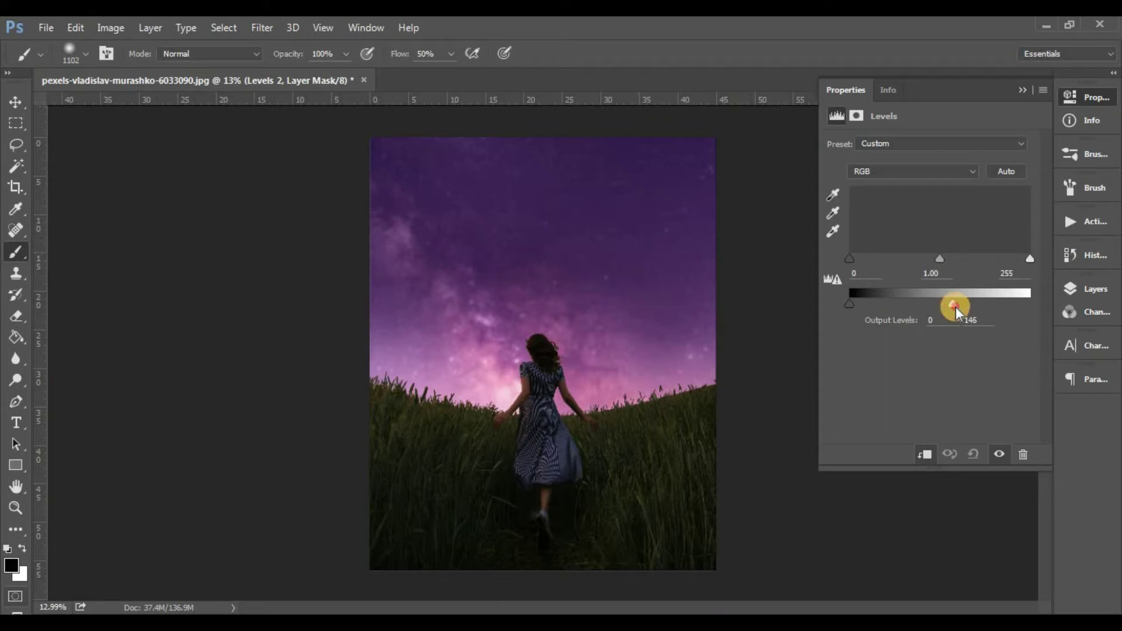
left_click_drag(955, 307, 957, 305)
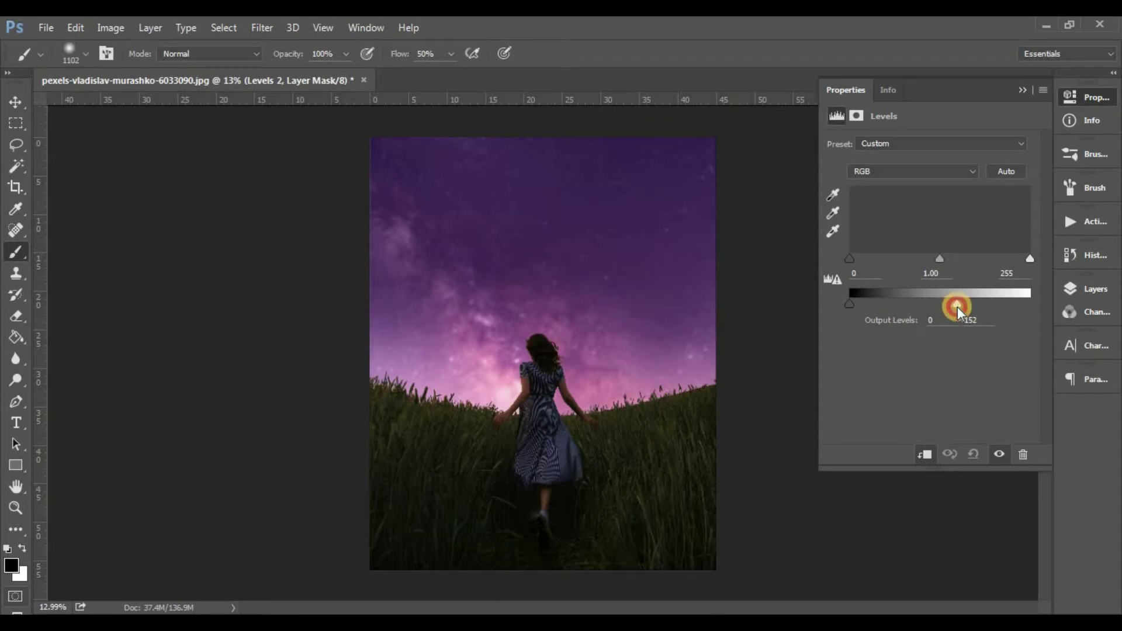
left_click(1023, 89)
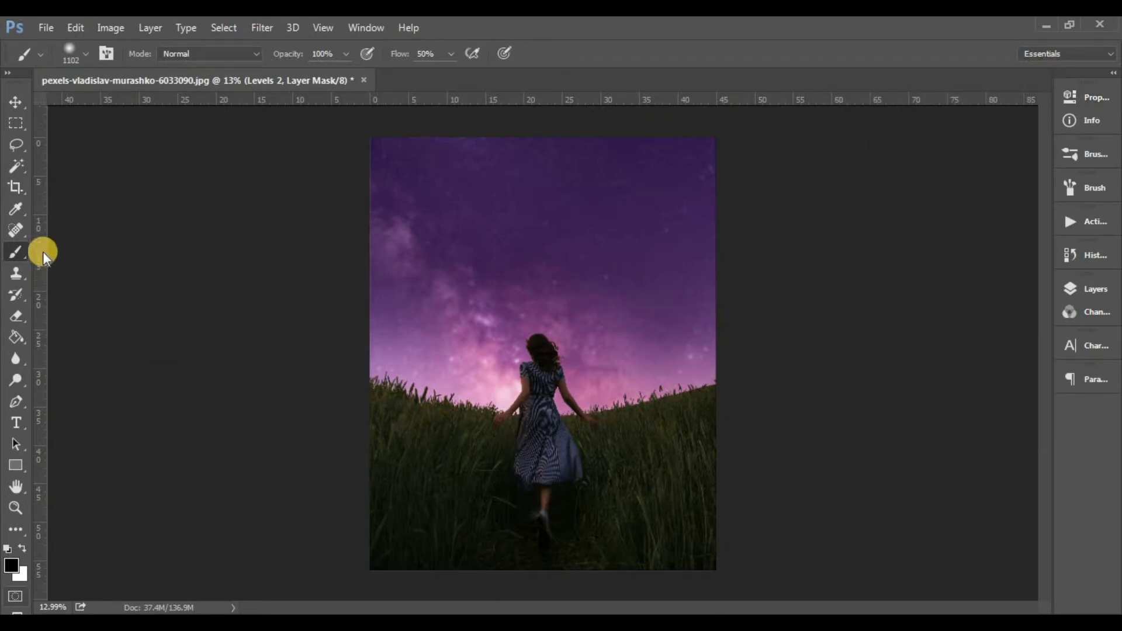
Target the Levels 2 mask and brush the darkening away from the grass.
left_click(1086, 287)
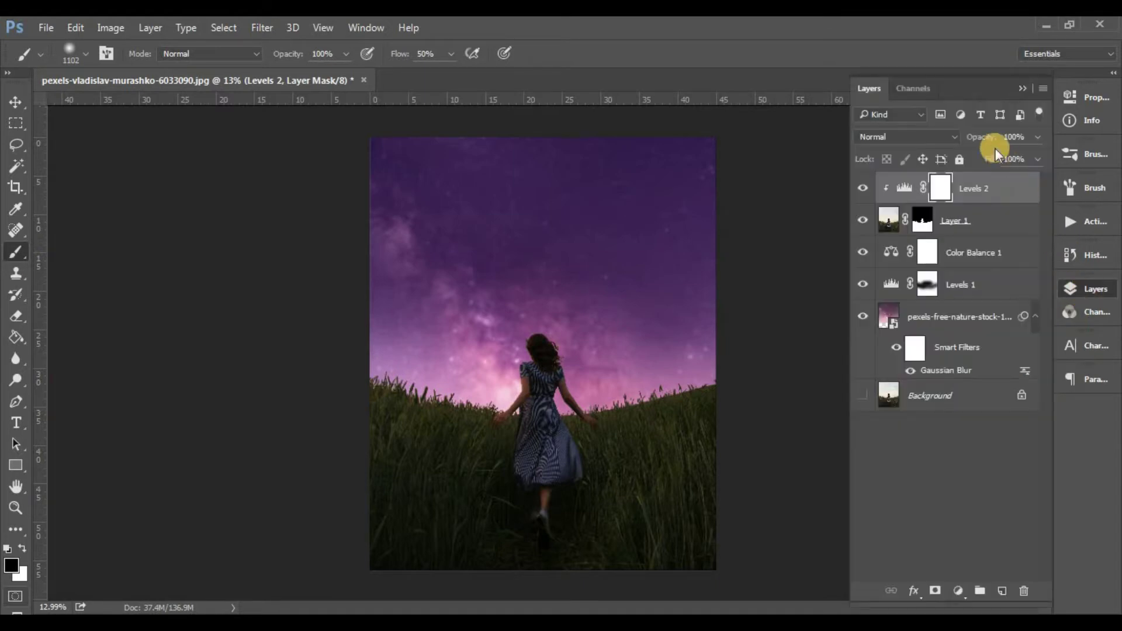
left_click(972, 197)
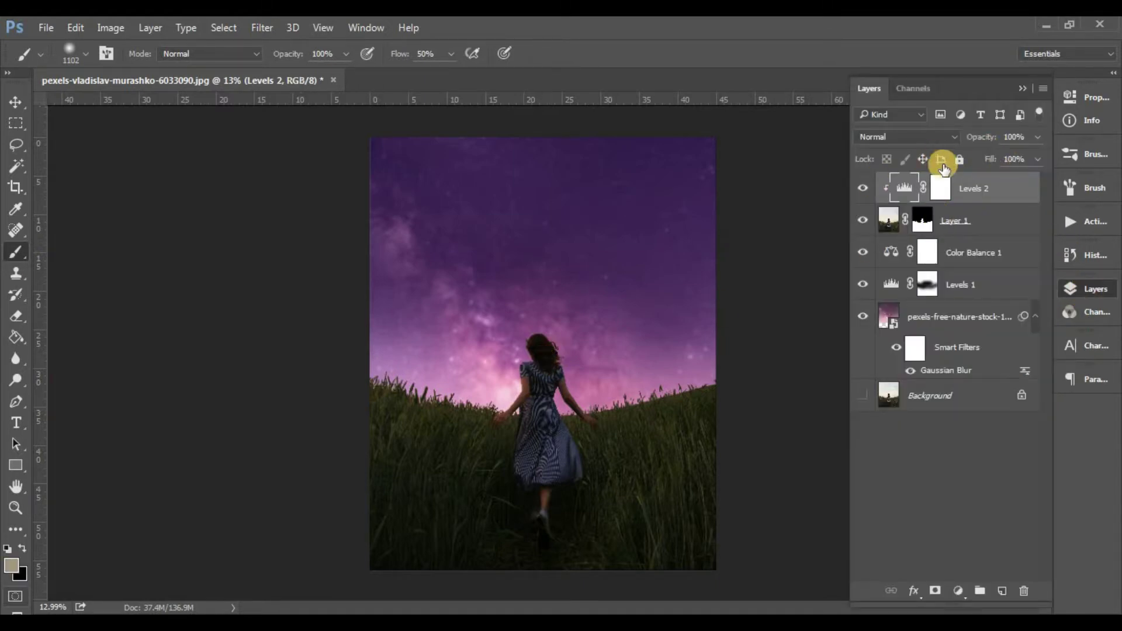
left_click(939, 183)
left_click(390, 405)
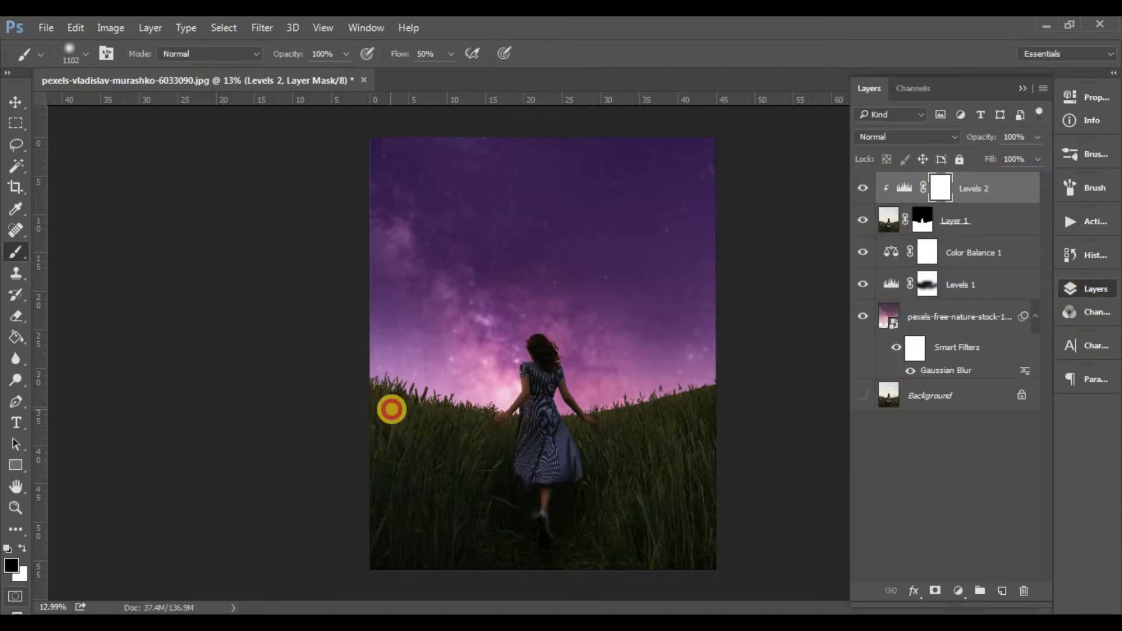
left_click(389, 405)
mouse_move(389, 405)
left_mouse_down()
mouse_move(581, 433)
mouse_move(717, 405)
left_mouse_up()
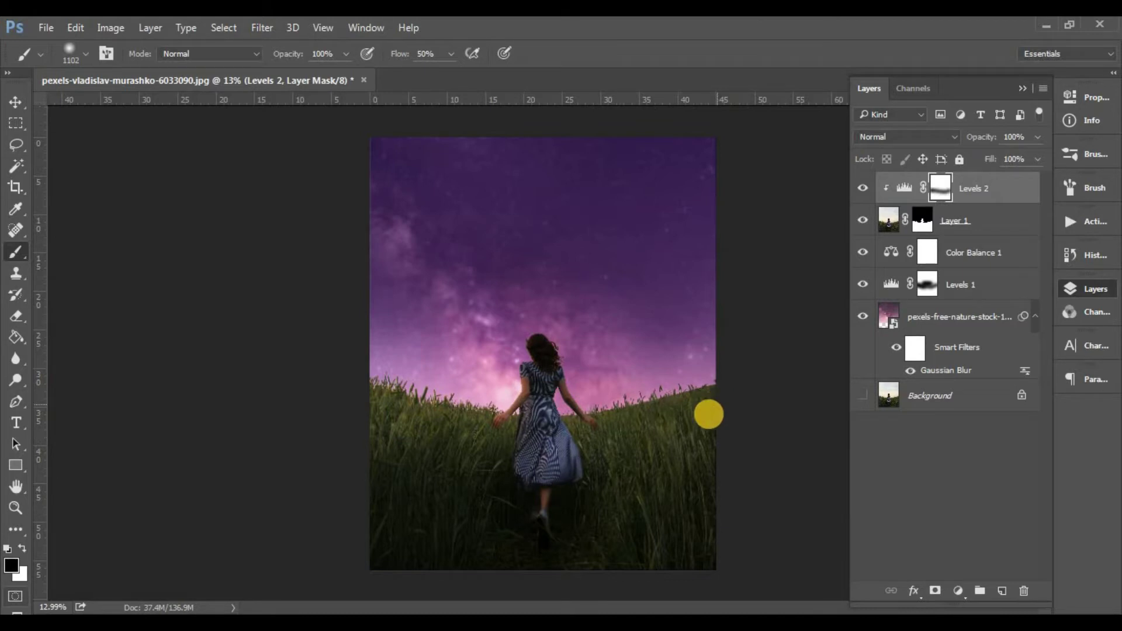
mouse_move(709, 415)
left_mouse_down()
mouse_move(581, 433)
mouse_move(515, 410)
left_mouse_up()
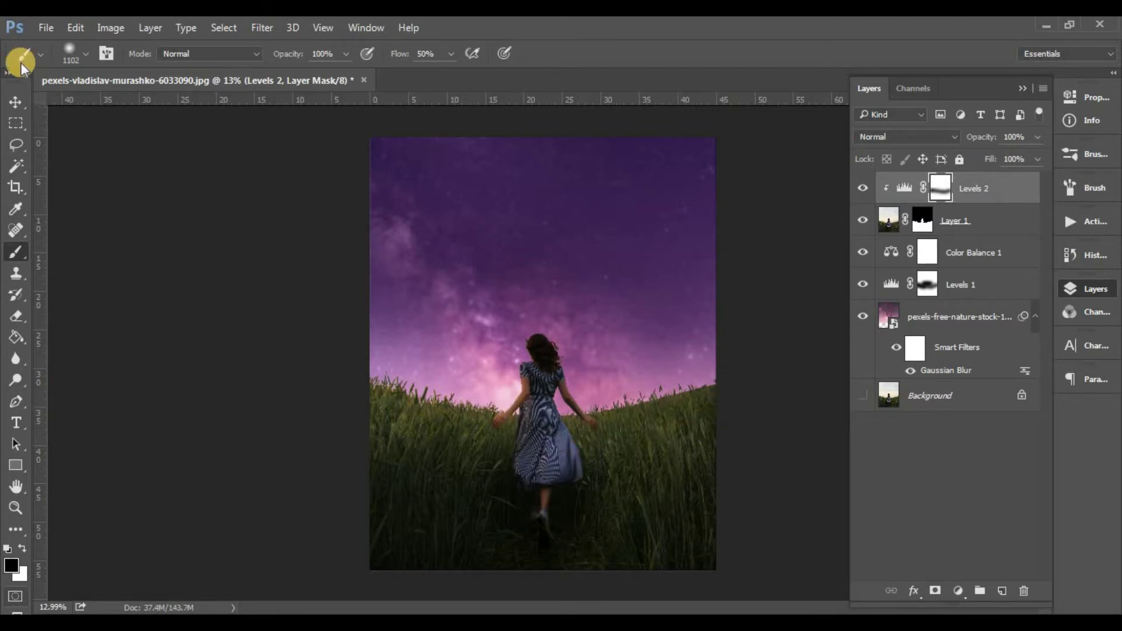
Shrink the soft brush to 133 px.
right_click(720, 462)
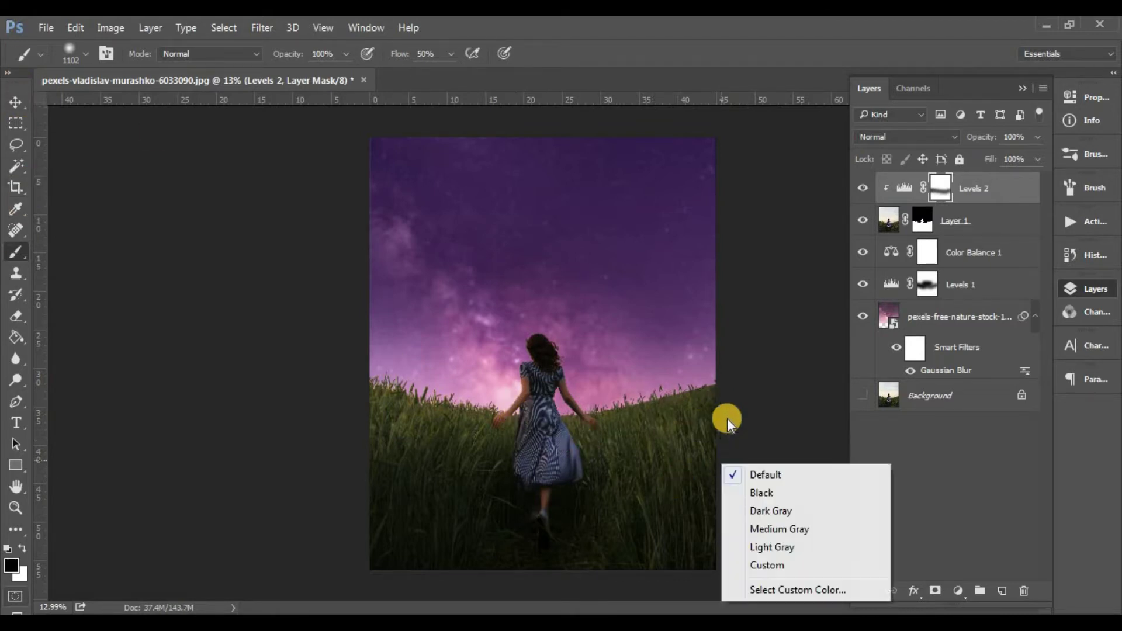
right_click(532, 384)
left_click(477, 79)
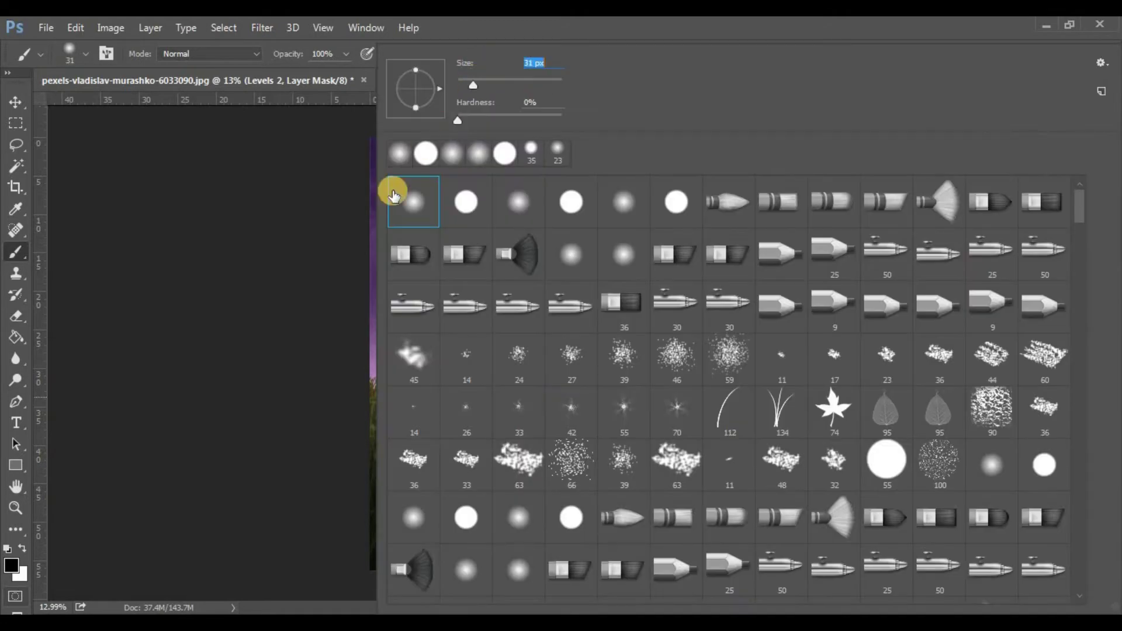
mouse_move(488, 85)
left_mouse_down()
mouse_move(544, 79)
mouse_move(501, 80)
left_mouse_up()
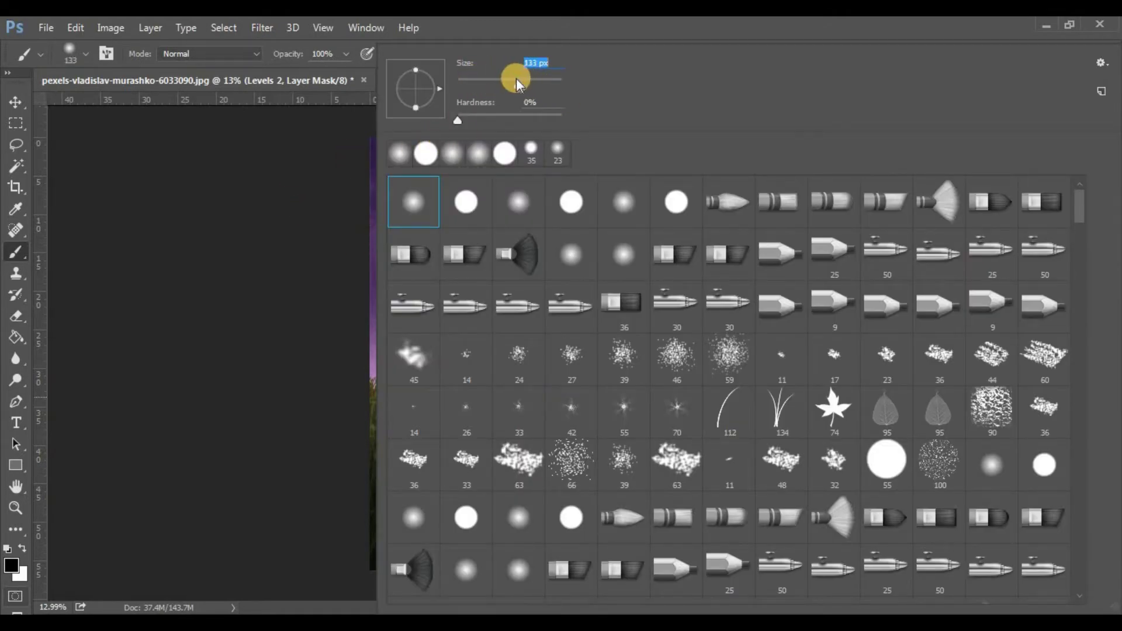
left_click(256, 208)
Zoom in and mask the darkening along the girl's shoulder, arm and hand.
scroll(521, 433, "up", 3)
scroll(522, 433, "up", 2)
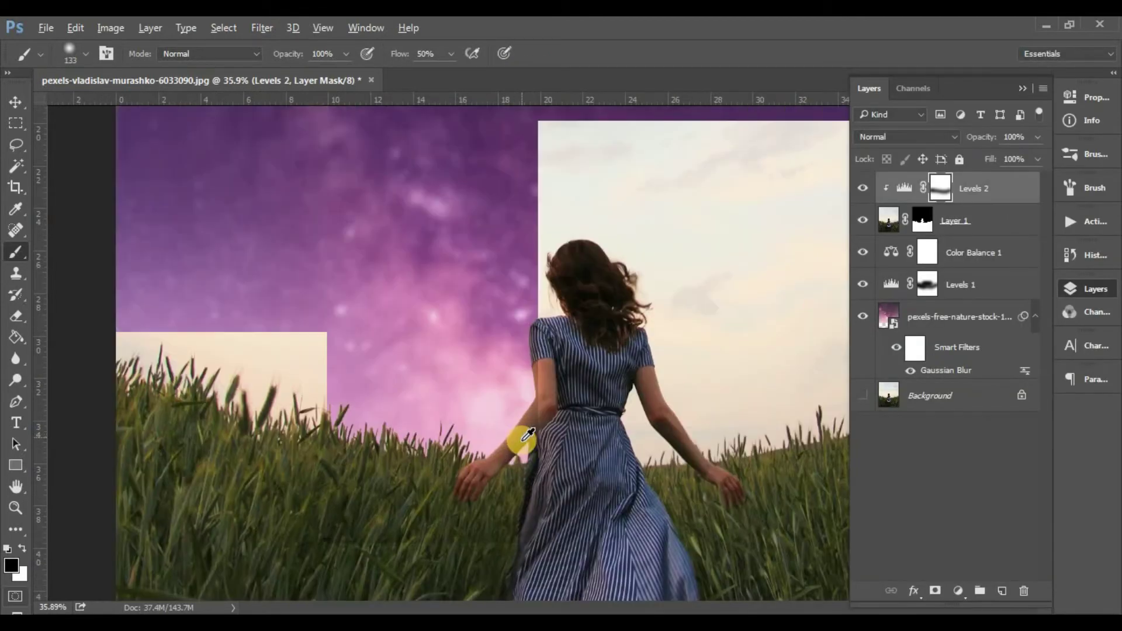
scroll(518, 451, "up", 3)
scroll(430, 482, "up", 1)
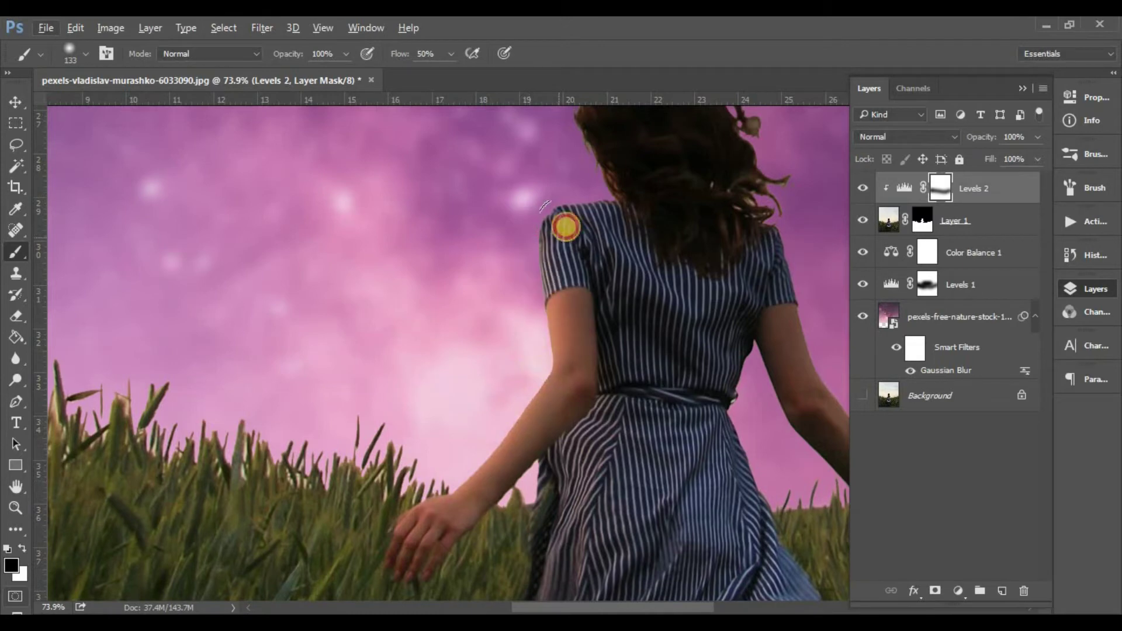
left_click(590, 182)
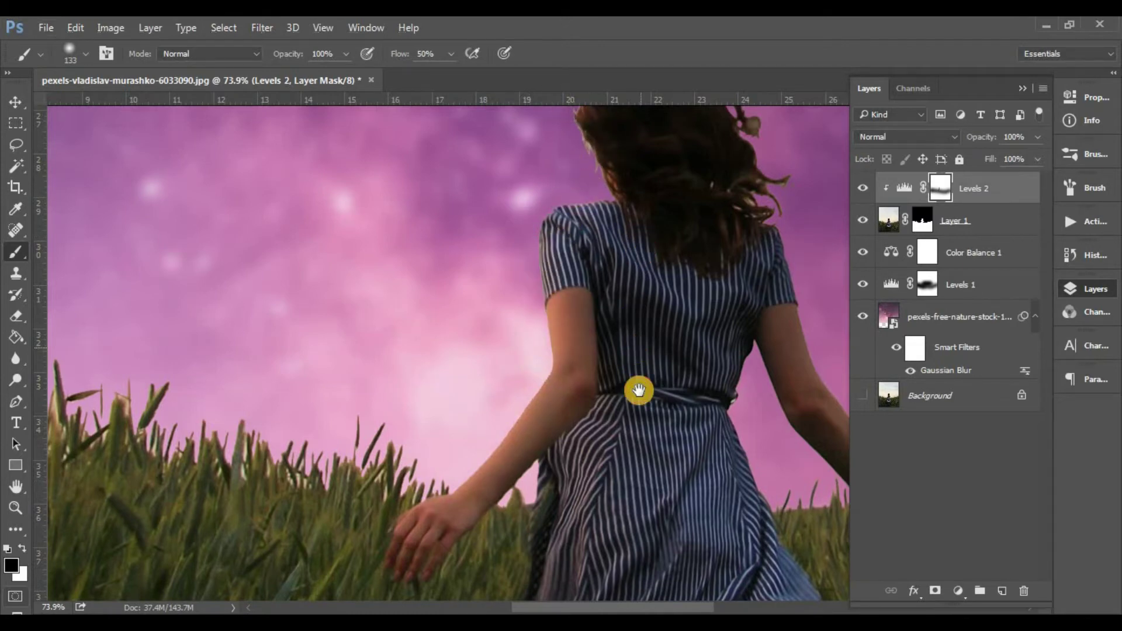
scroll(637, 386, "up", 5)
scroll(635, 381, "down", 1)
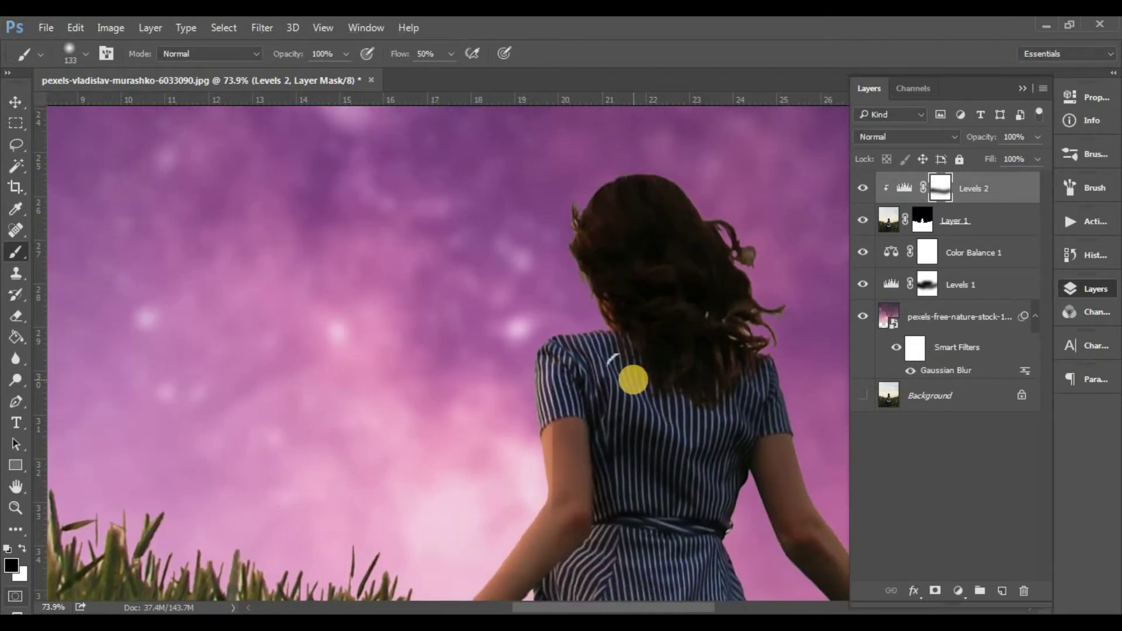
scroll(616, 304, "down", 3)
mouse_move(508, 268)
left_mouse_down()
mouse_move(532, 343)
mouse_move(491, 481)
mouse_move(363, 553)
mouse_move(461, 575)
left_mouse_up()
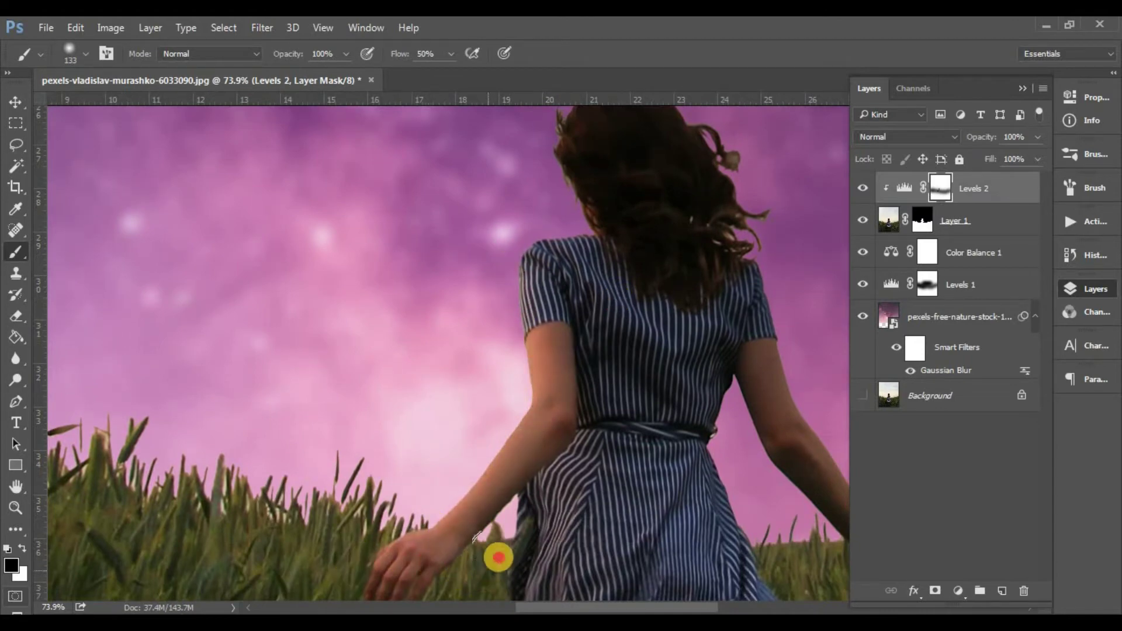
Mask the darkening along the girl's right arm edge.
left_click_drag(650, 440, 476, 380)
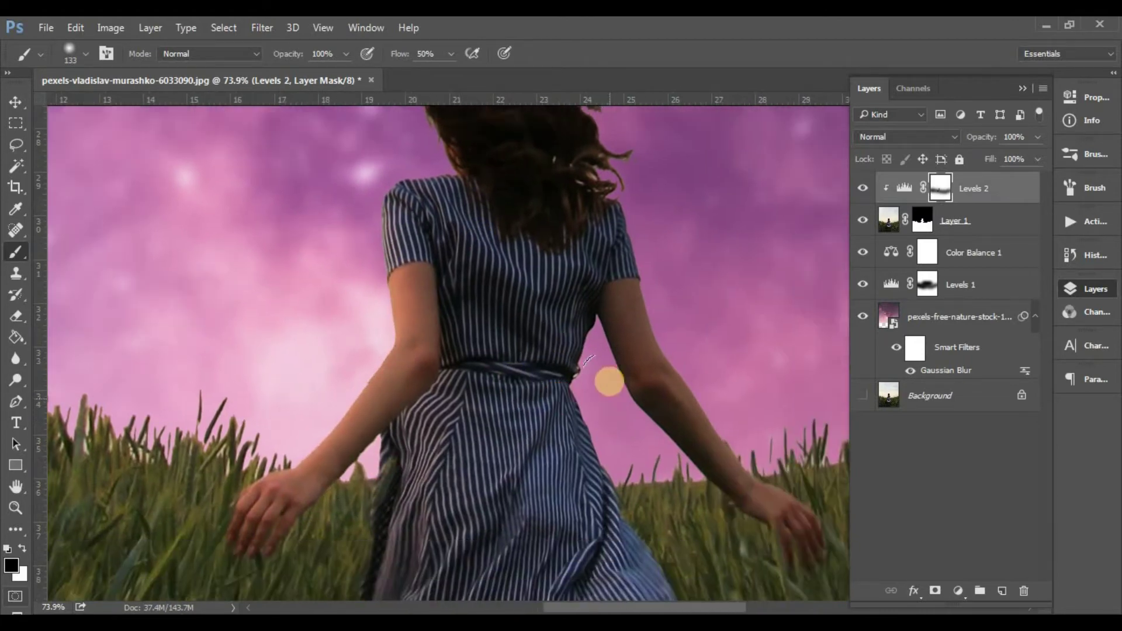
mouse_move(584, 331)
left_mouse_down()
mouse_move(642, 437)
mouse_move(751, 522)
mouse_move(827, 491)
mouse_move(789, 468)
mouse_move(682, 353)
mouse_move(640, 237)
mouse_move(665, 201)
left_mouse_up()
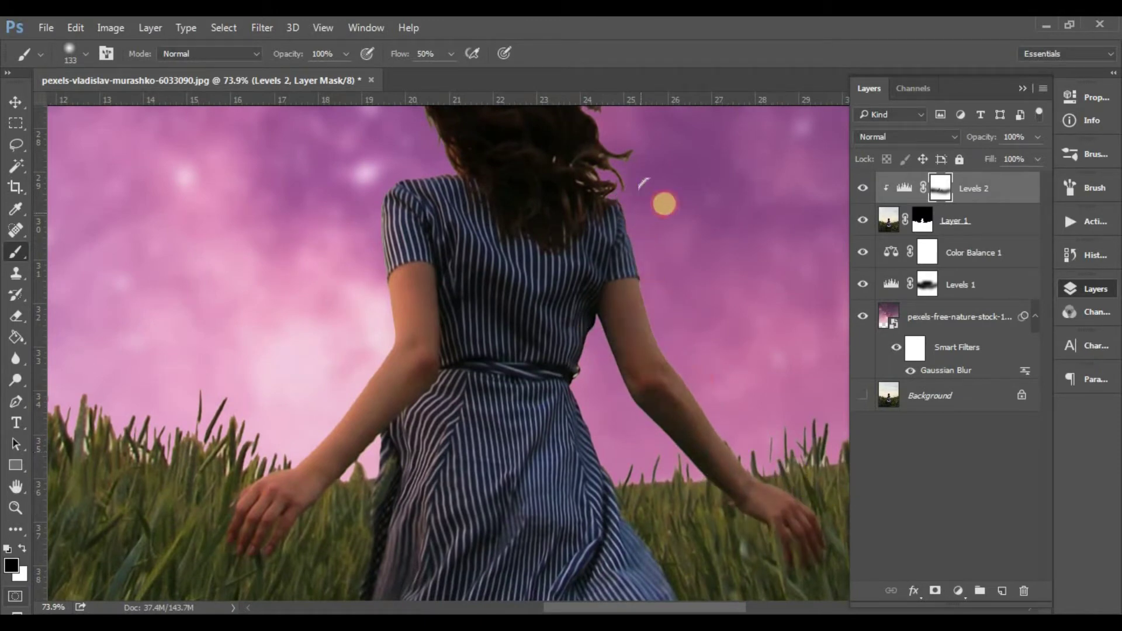
scroll(683, 200, "down", 3)
scroll(682, 200, "down", 1)
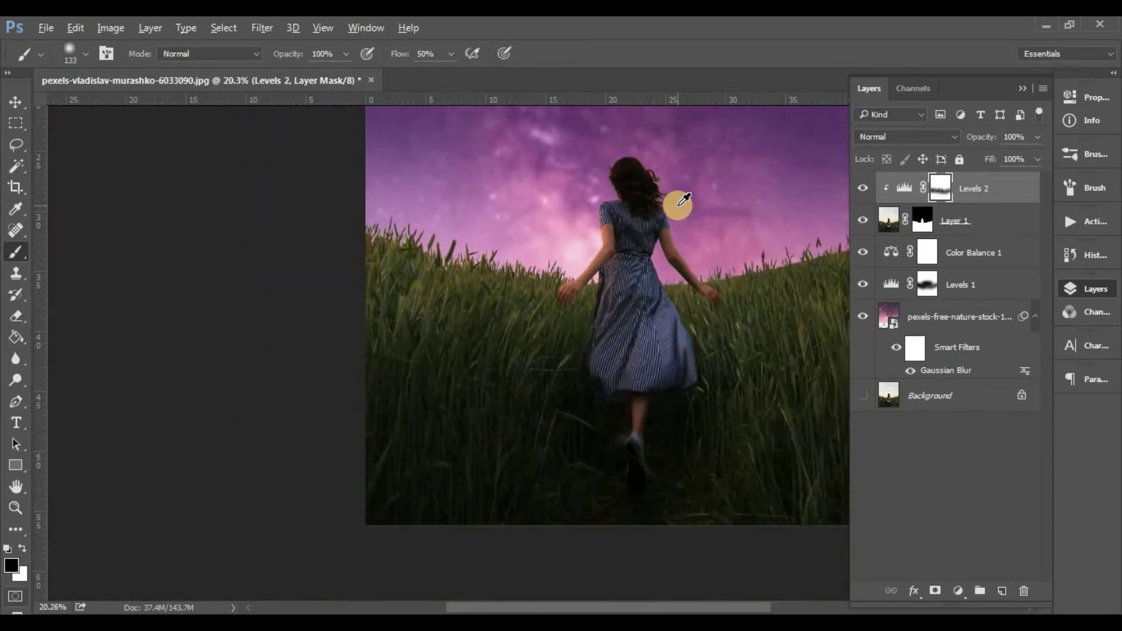
scroll(678, 200, "down", 2)
Set the brush flow to about 14% and enlarge the brush.
left_click(963, 591)
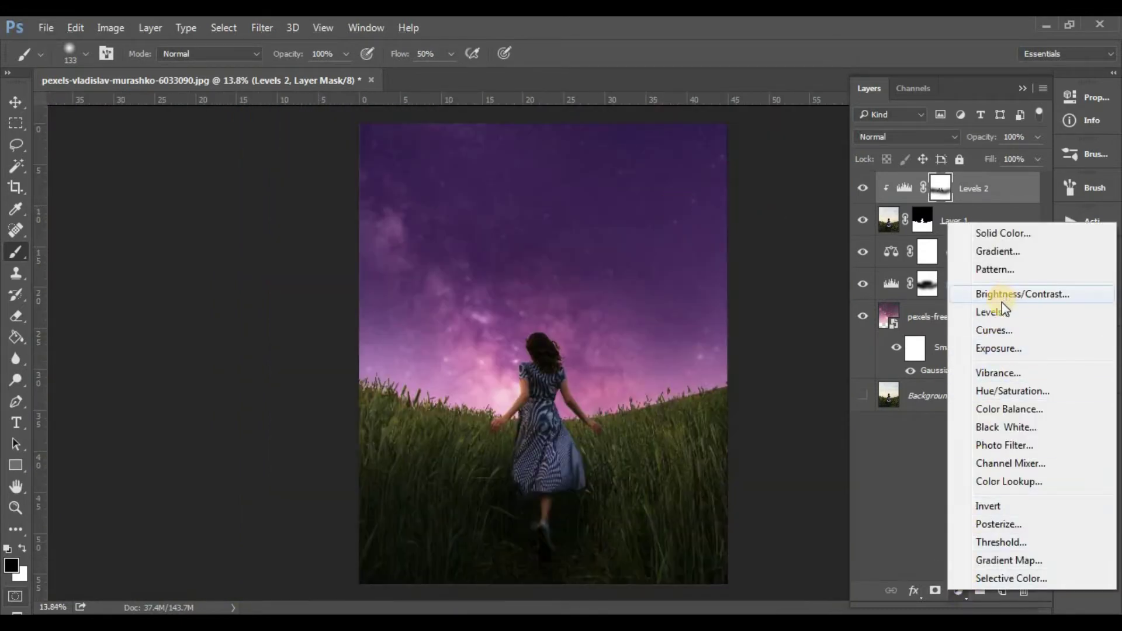
left_click(447, 51)
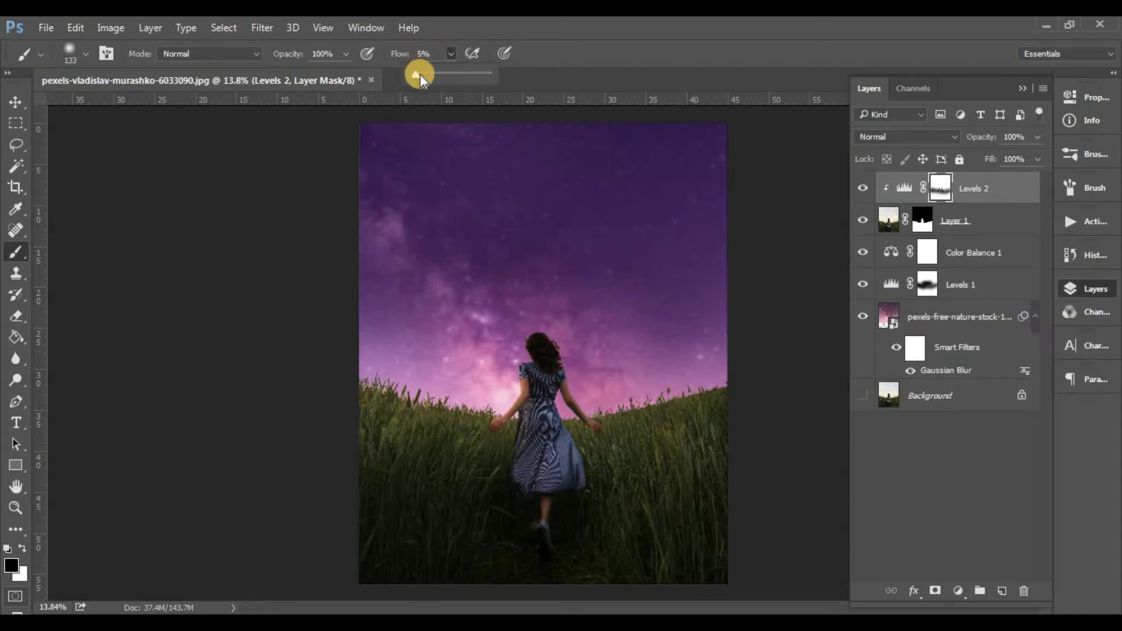
left_click_drag(420, 75, 423, 75)
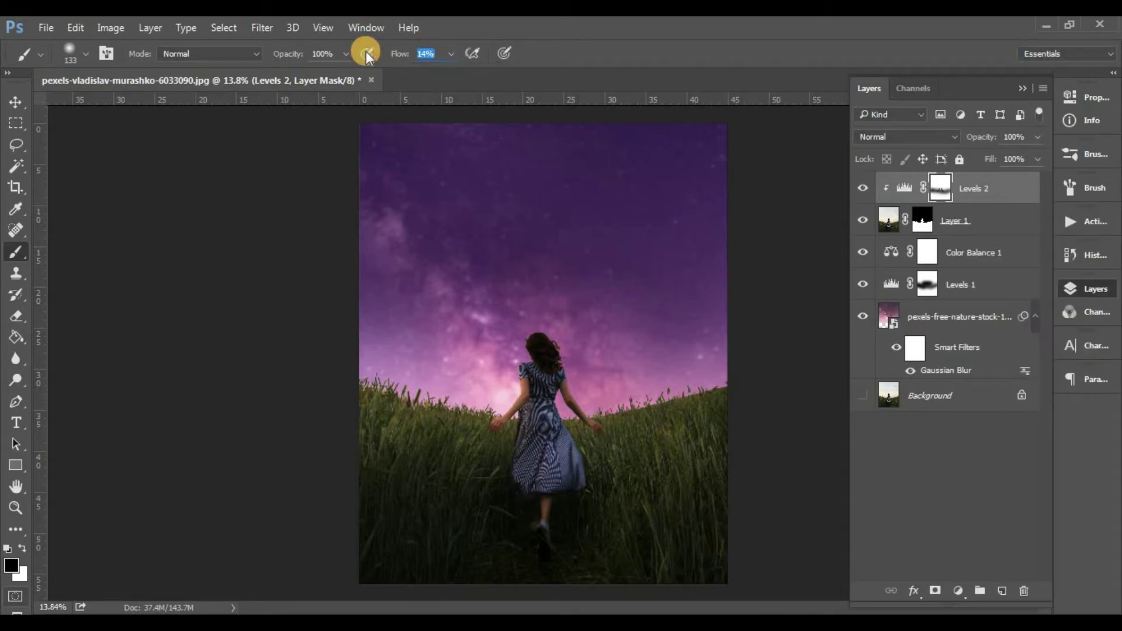
type("0")
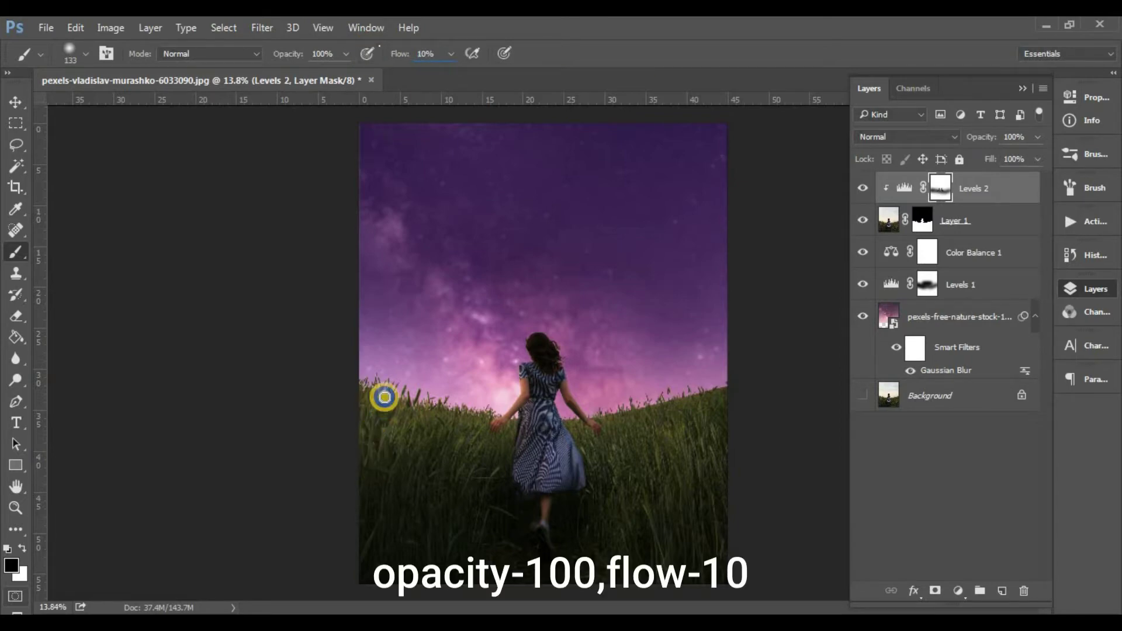
right_click(409, 313)
left_click_drag(540, 83, 553, 82)
left_click(243, 180)
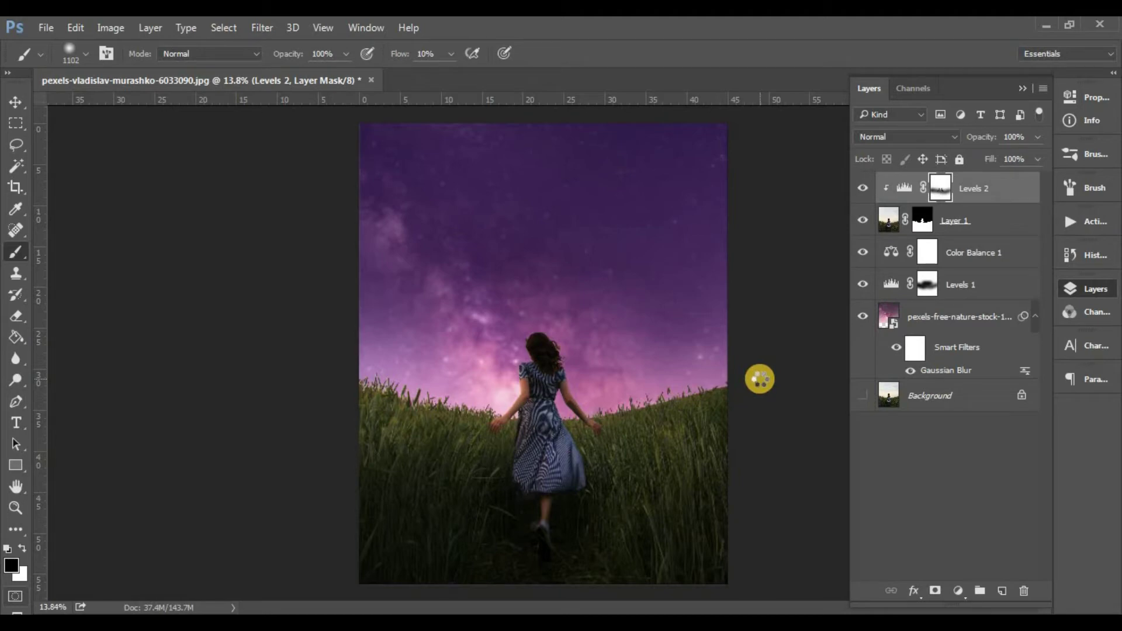
Shrink the brush to 56 px and mask the darkening along the top of the hair.
scroll(573, 368, "up", 1)
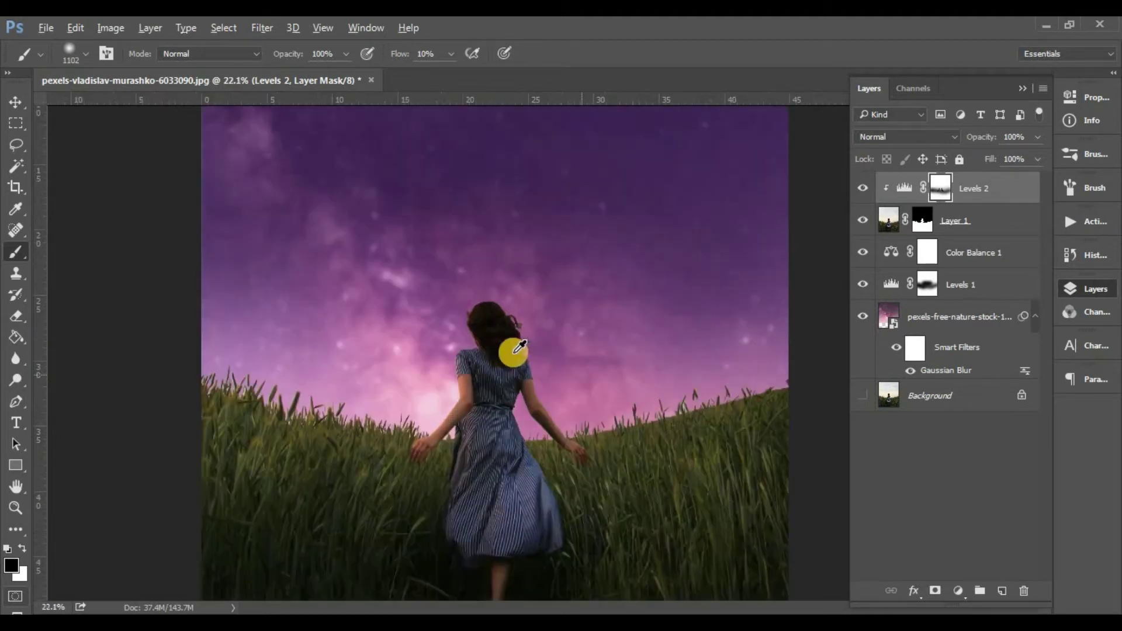
scroll(508, 348, "up", 1)
scroll(489, 325, "up", 2)
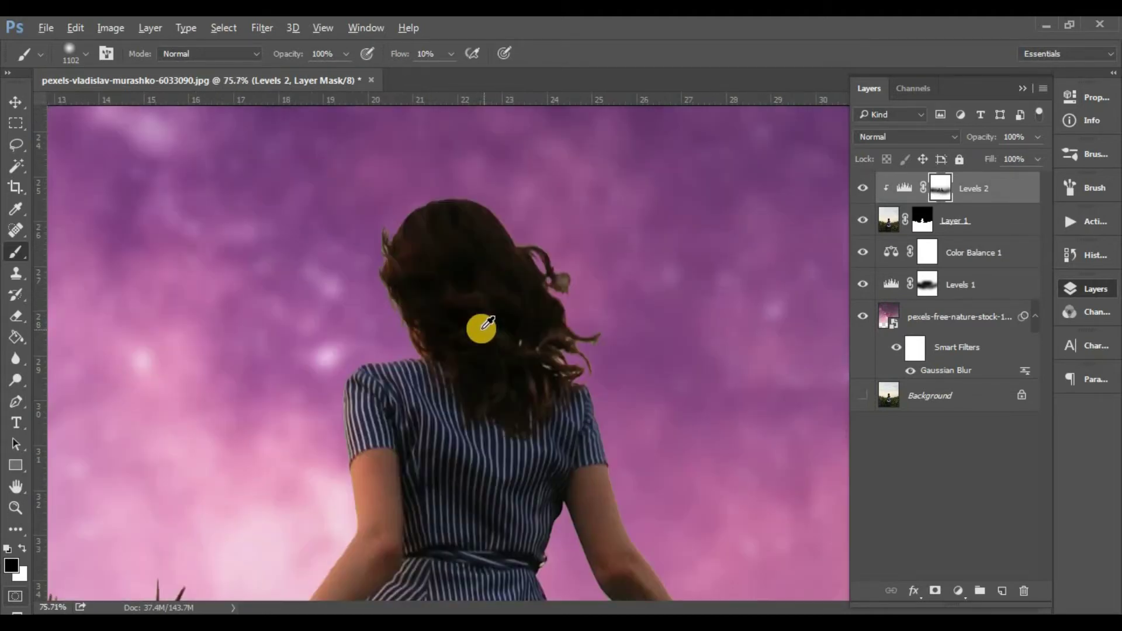
scroll(587, 298, "up", 1)
right_click(579, 298)
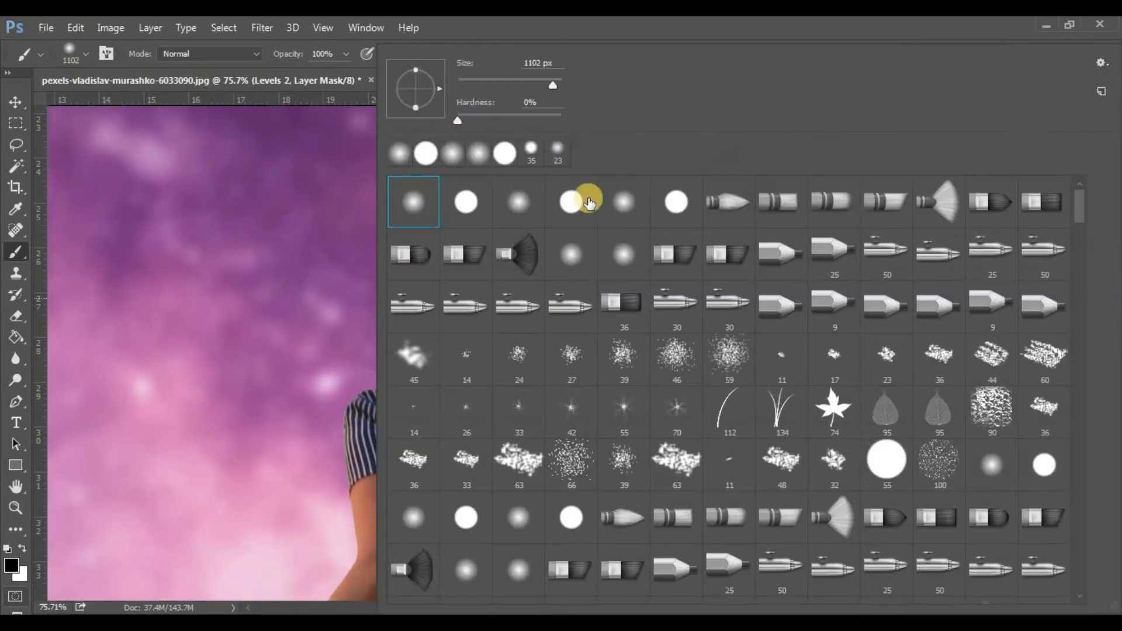
left_click_drag(482, 83, 436, 100)
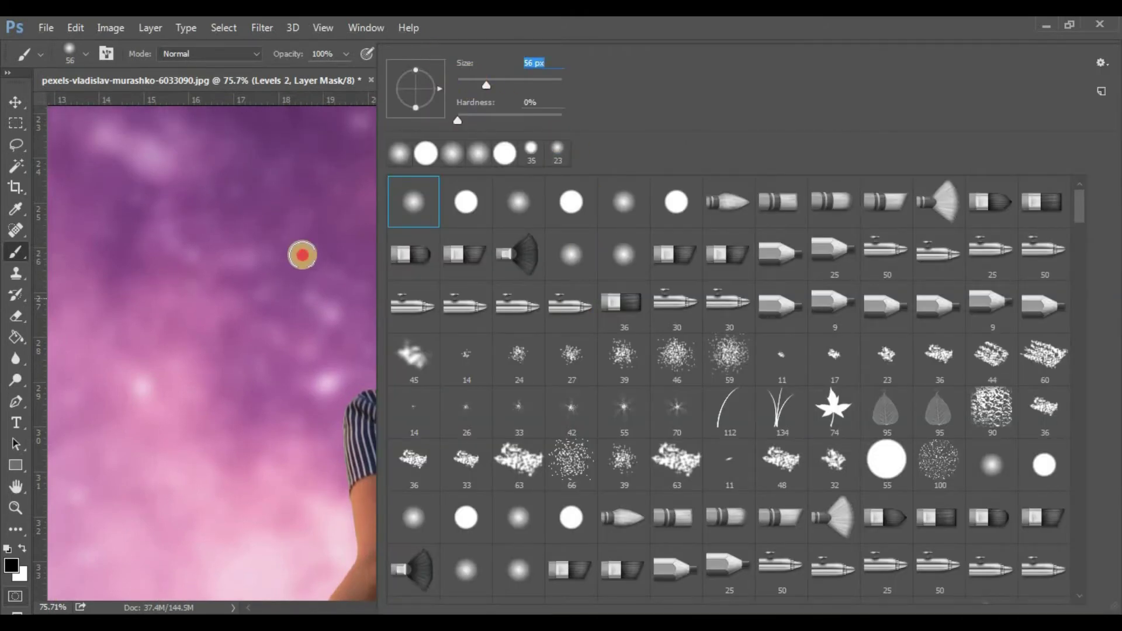
left_click(300, 253)
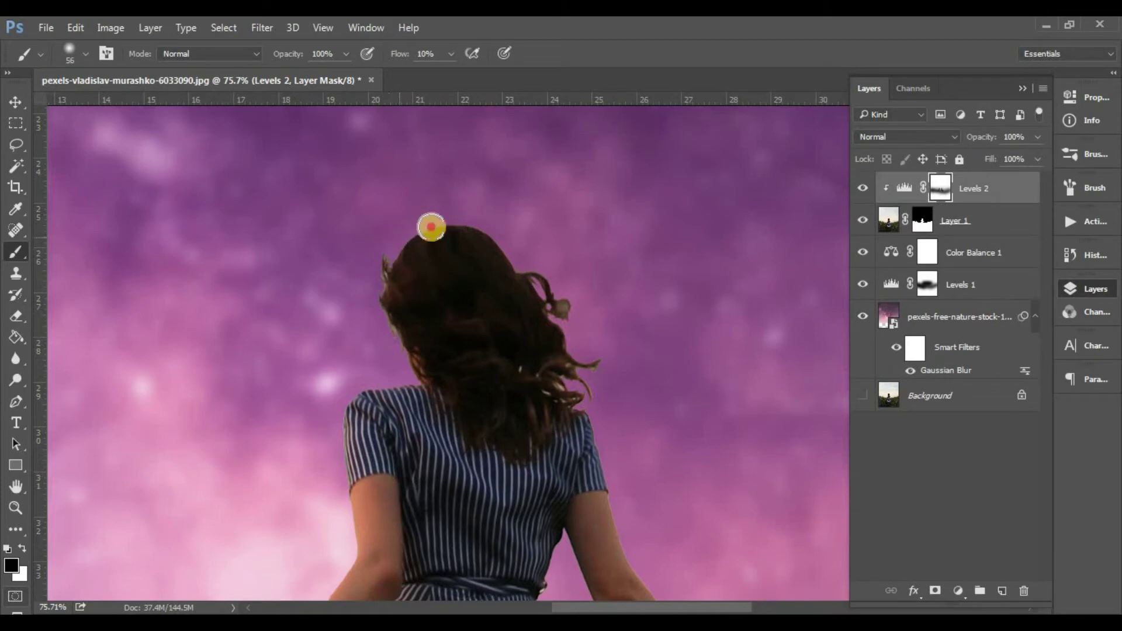
left_click_drag(473, 227, 517, 269)
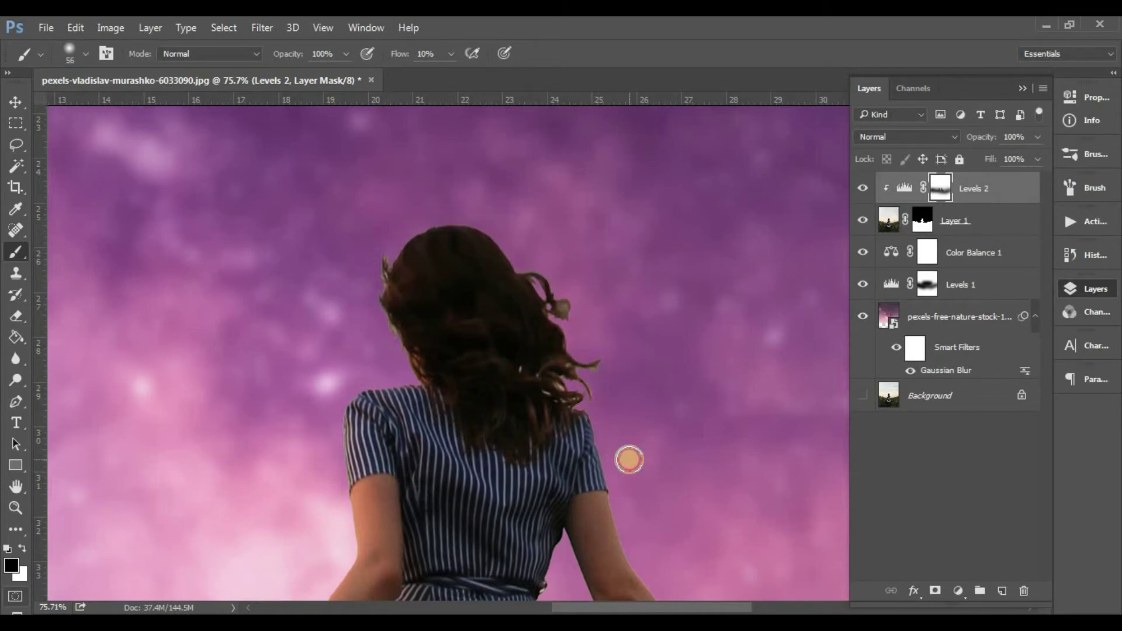
scroll(639, 435, "down", 3)
scroll(639, 436, "down", 2)
scroll(639, 436, "down", 2)
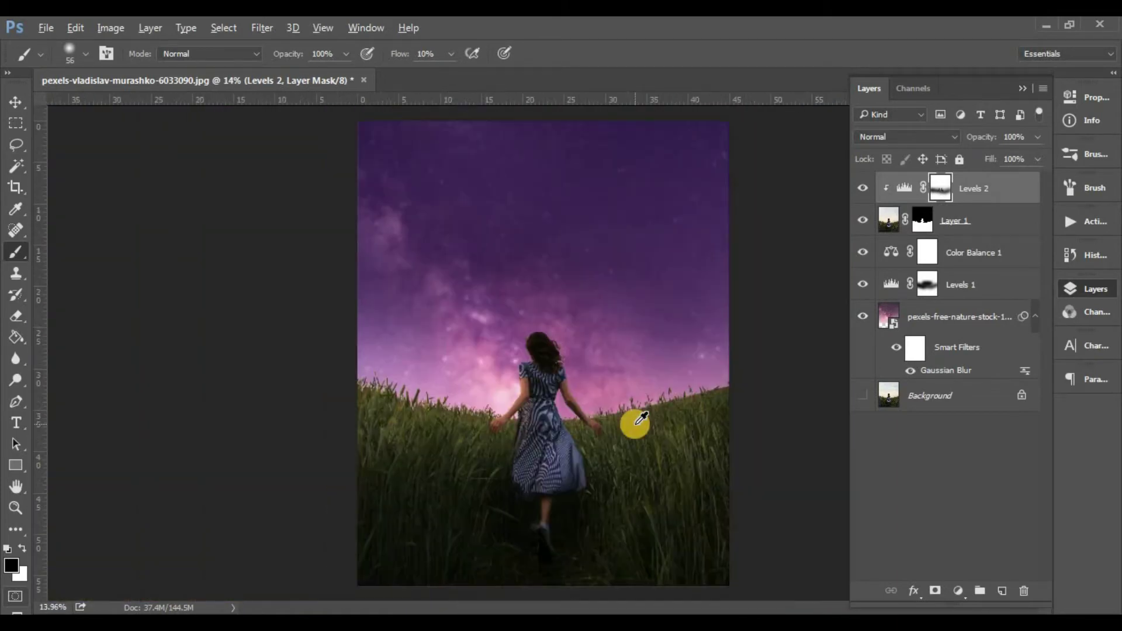
Add a Color Balance layer with midtones Cyan–Red 20 and Yellow–Blue 60.
left_click(958, 591)
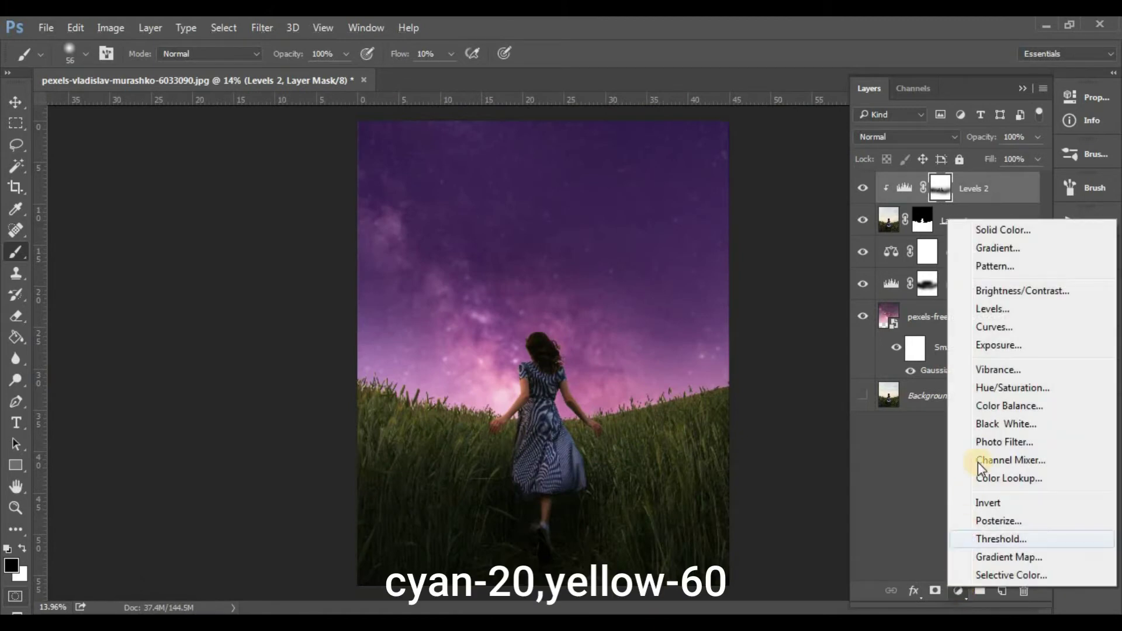
left_click(999, 406)
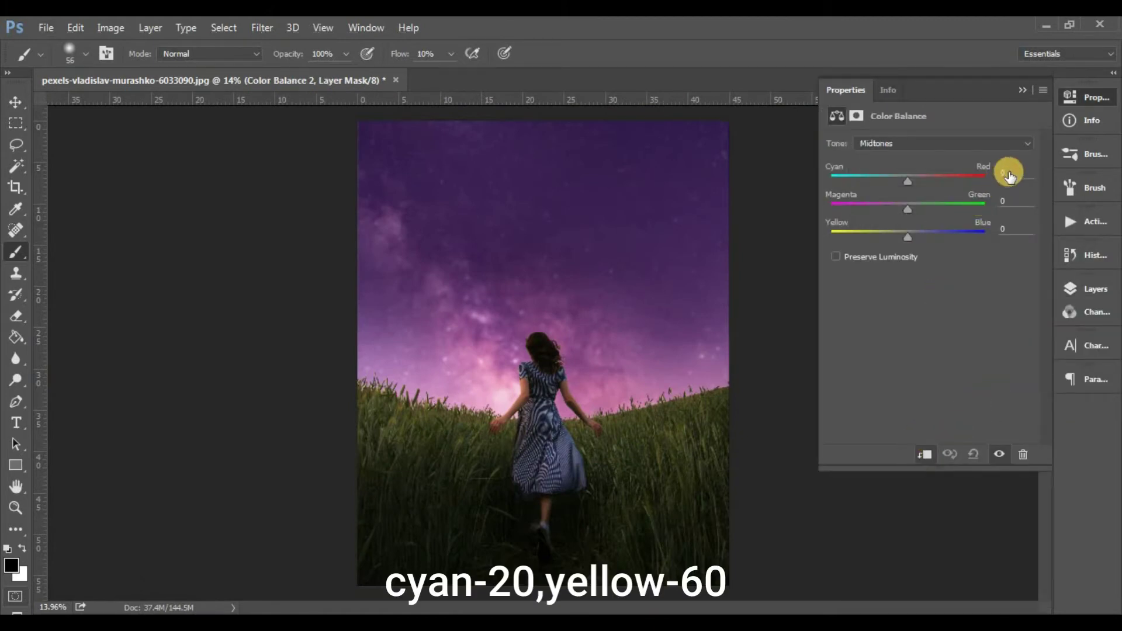
left_click(1002, 140)
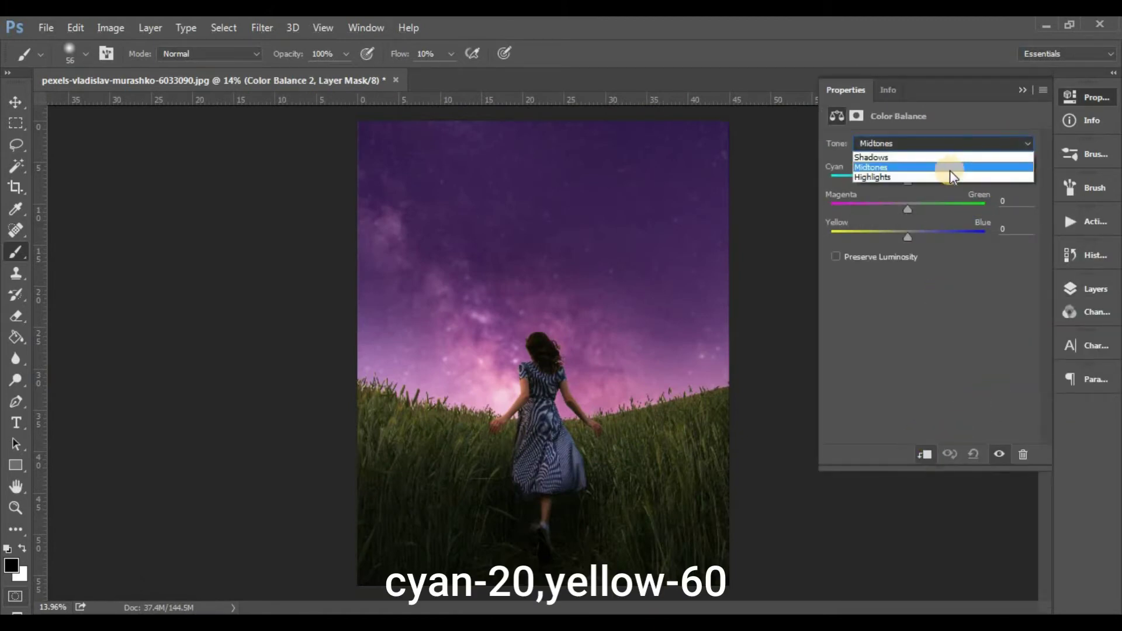
left_click(949, 171)
left_click(1002, 174)
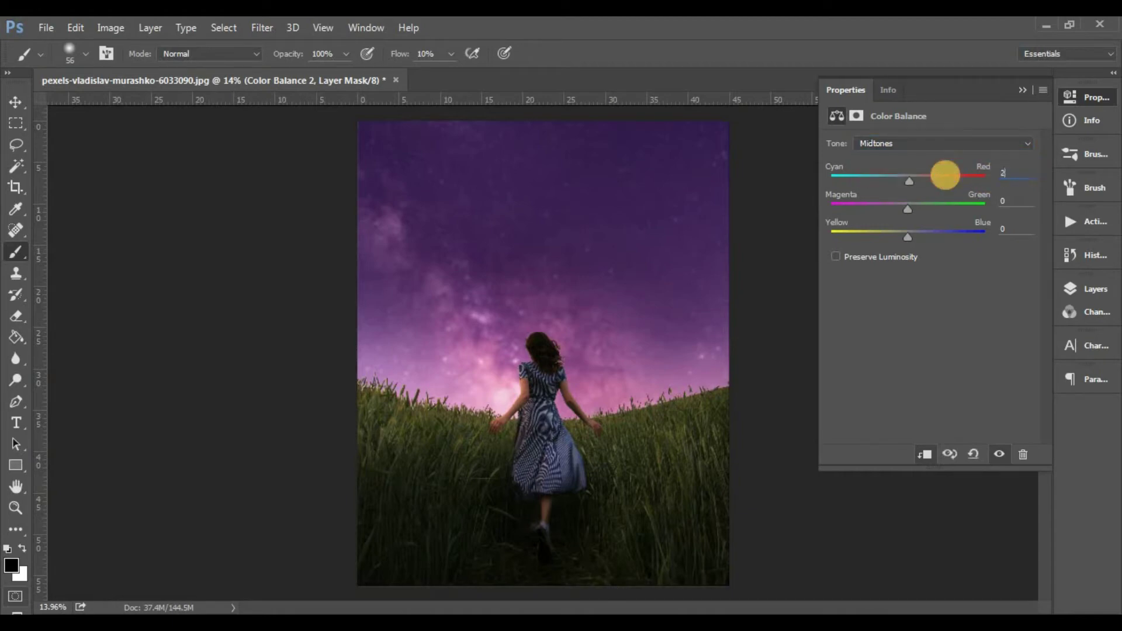
type("20")
left_click(1025, 234)
type("60")
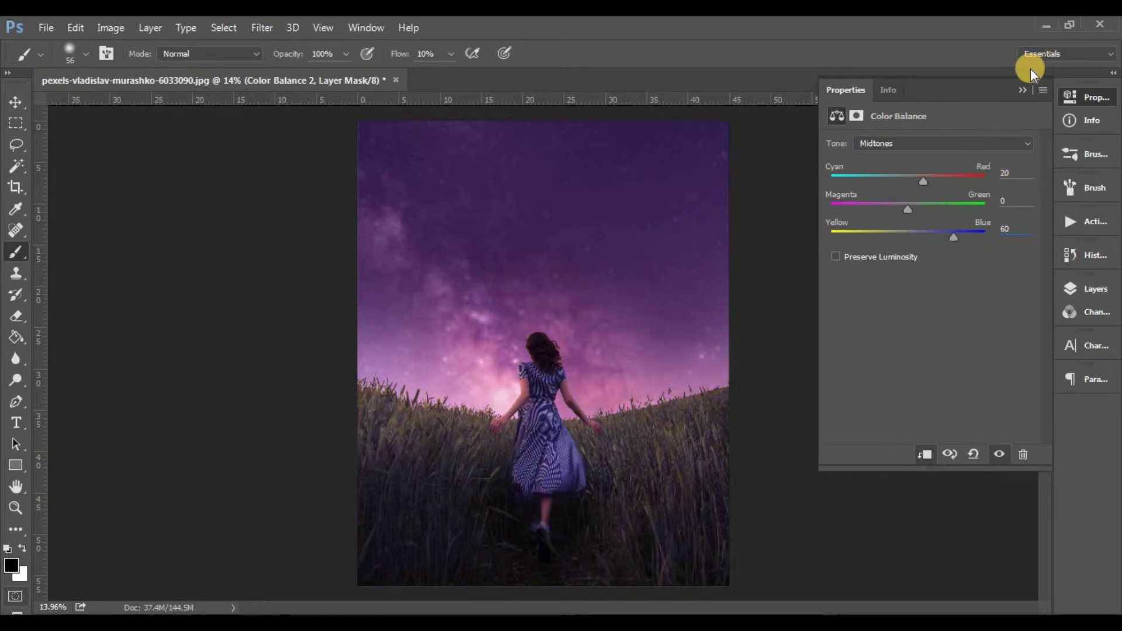
left_click(1023, 90)
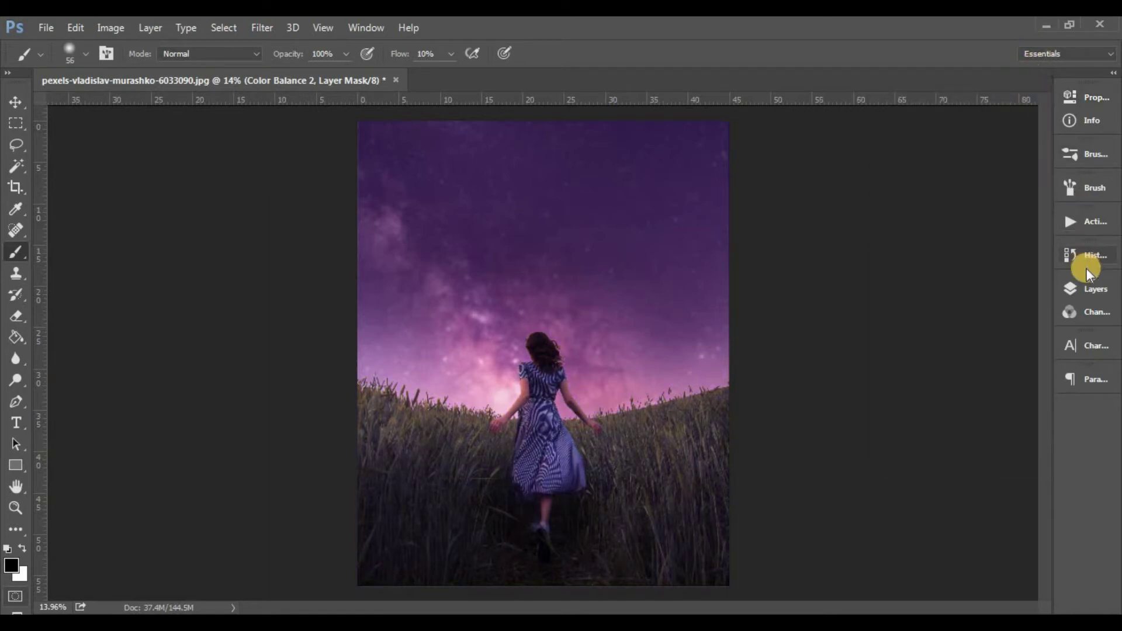
left_click(1086, 293)
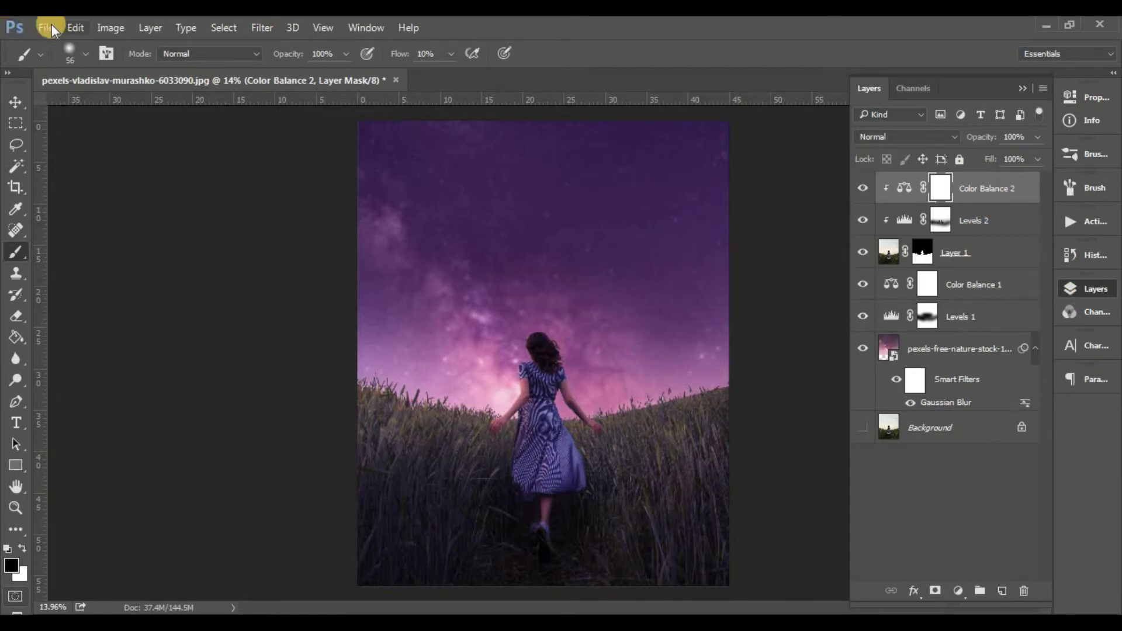
Place Embedded the full-moon photo pexels-nsu-mon-3901102 as a new layer.
left_click(51, 27)
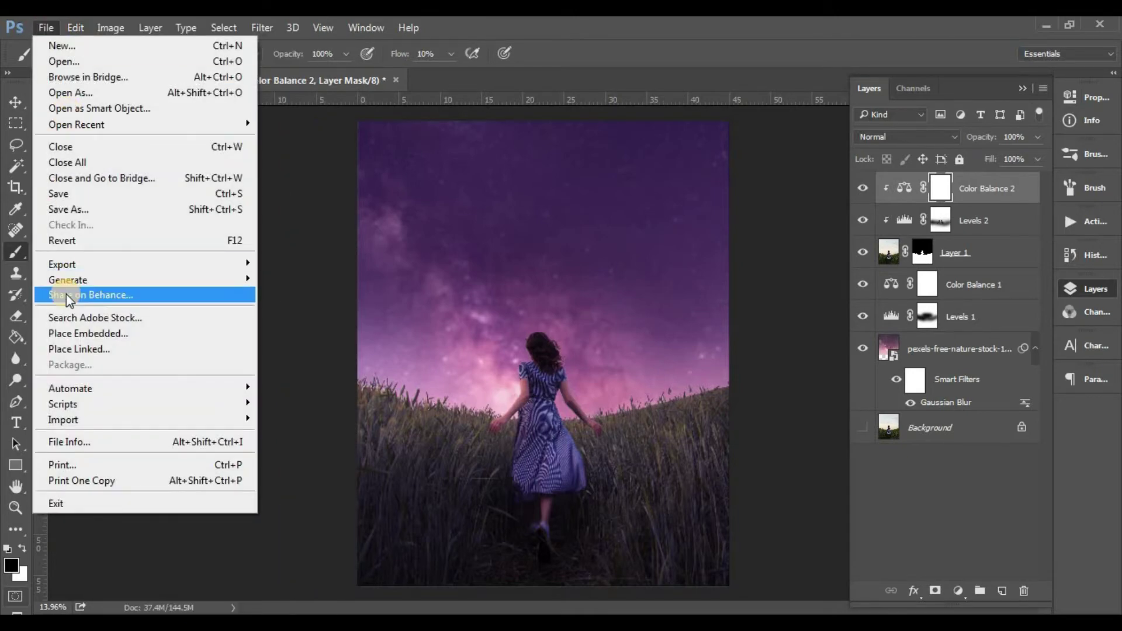
left_click(80, 336)
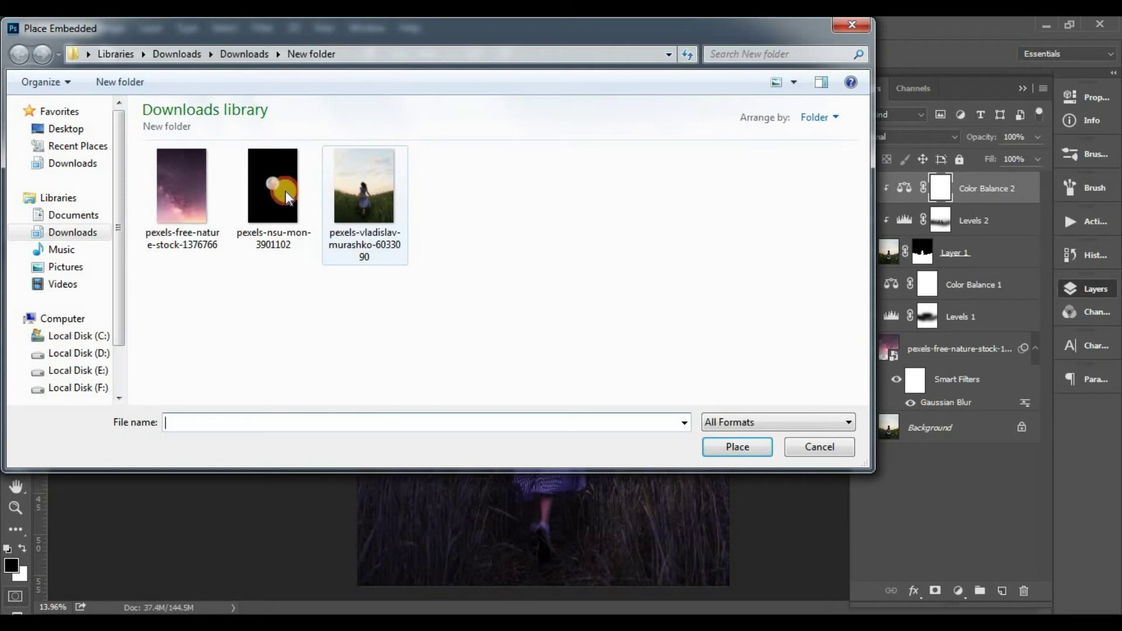
left_click(283, 193)
left_click(727, 449)
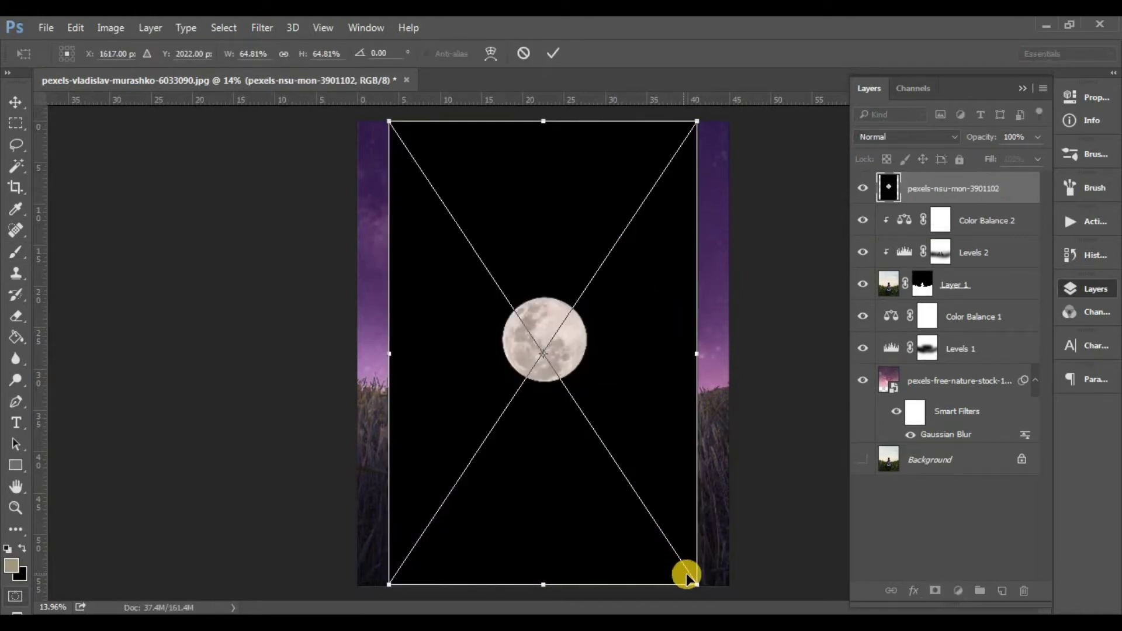
Scale the moon down to about 47% width and move it into the upper sky.
left_click_drag(699, 583, 624, 444)
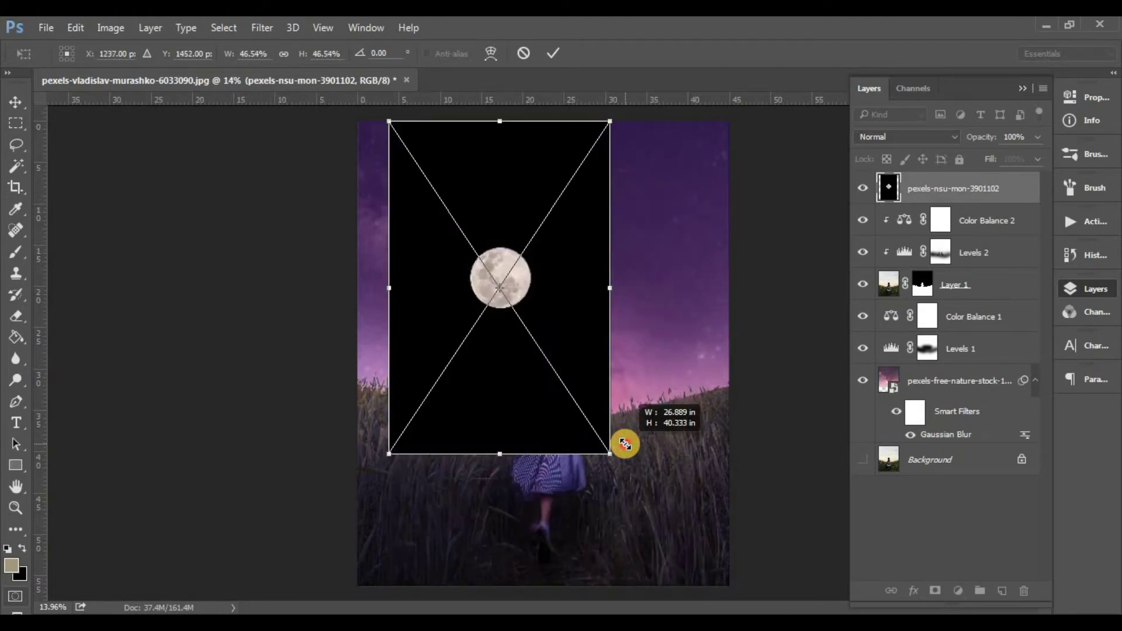
left_click_drag(624, 444, 623, 444)
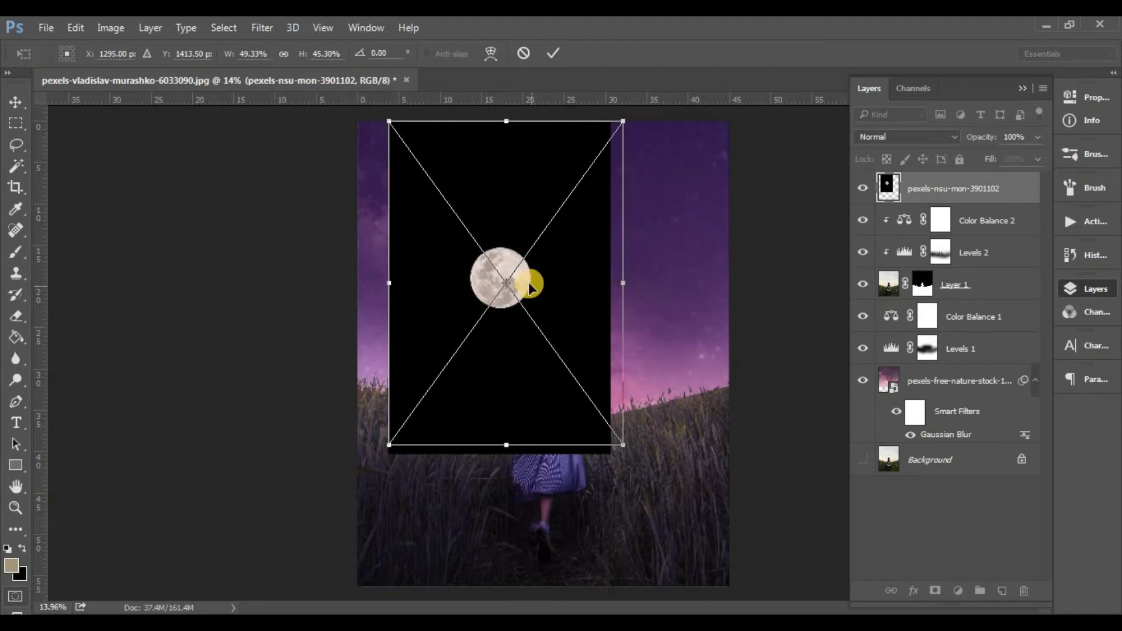
mouse_move(529, 273)
left_mouse_down()
mouse_move(611, 243)
mouse_move(601, 235)
left_mouse_up()
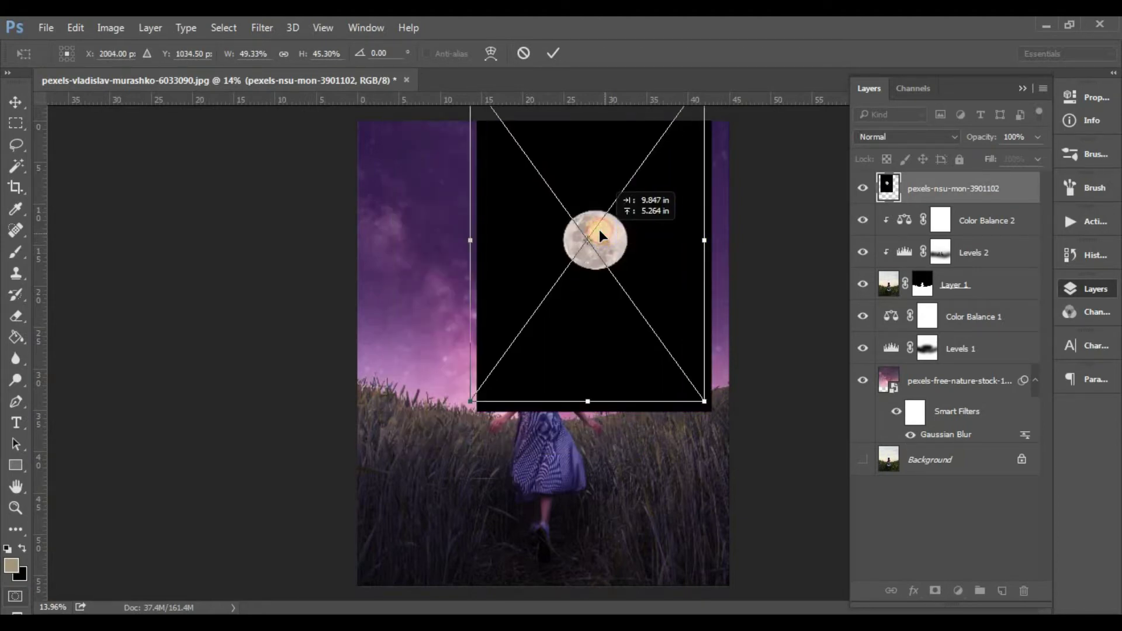
mouse_move(600, 230)
left_mouse_down()
mouse_move(690, 239)
mouse_move(675, 237)
left_mouse_up()
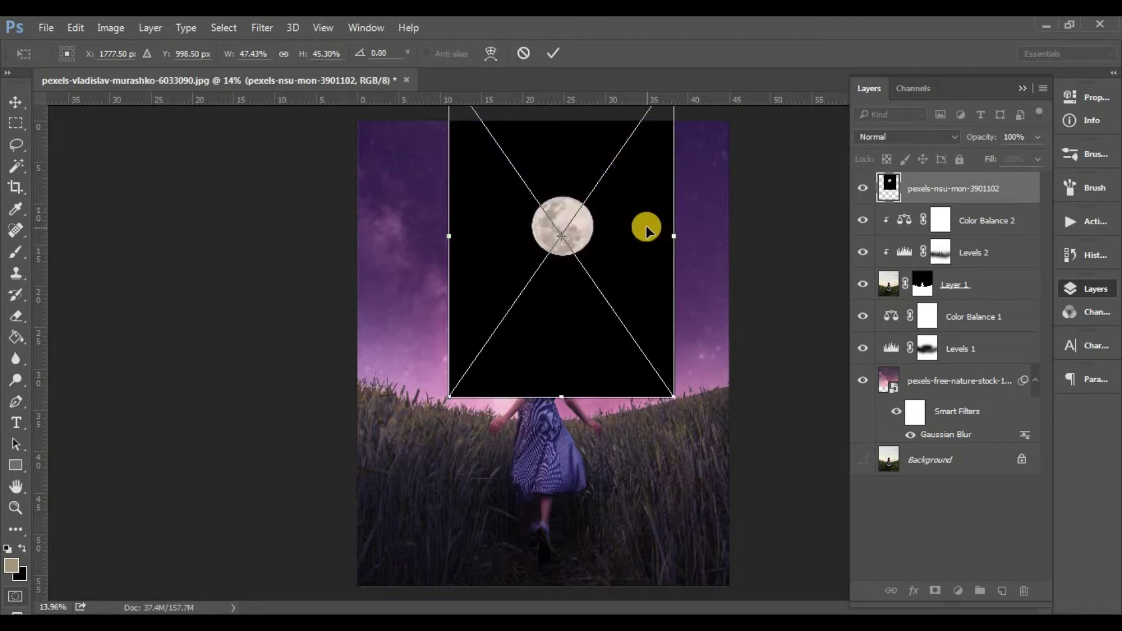
key("b")
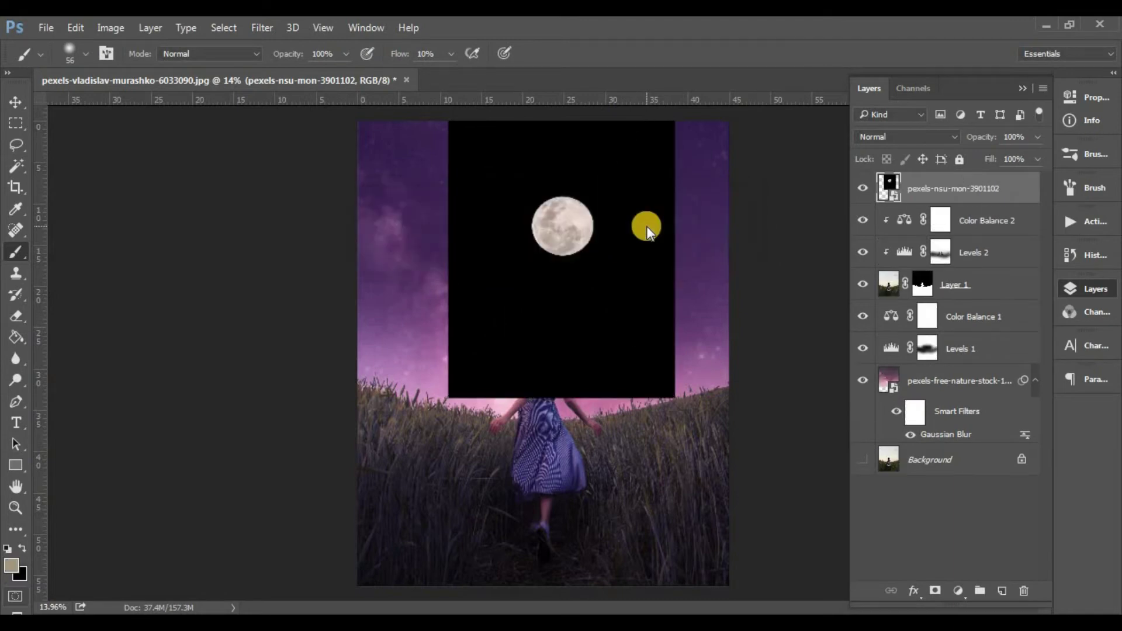
Zoom in on the moon and fit an elliptical marquee selection to its disc.
left_click(16, 123)
scroll(573, 226, "up", 3)
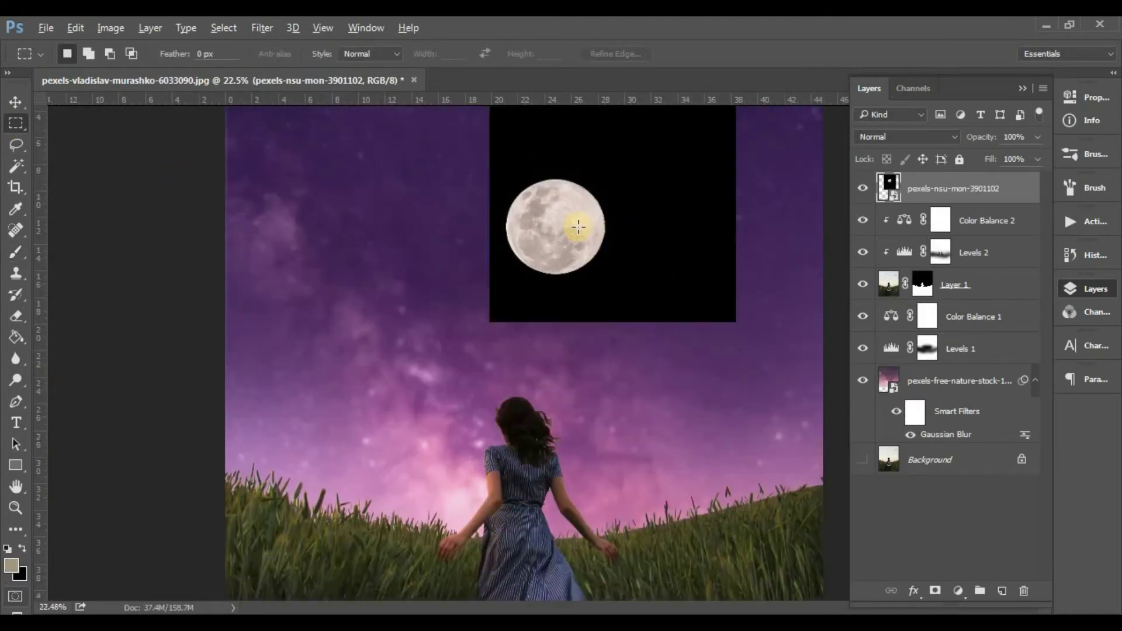
scroll(572, 226, "up", 2)
scroll(568, 221, "up", 2)
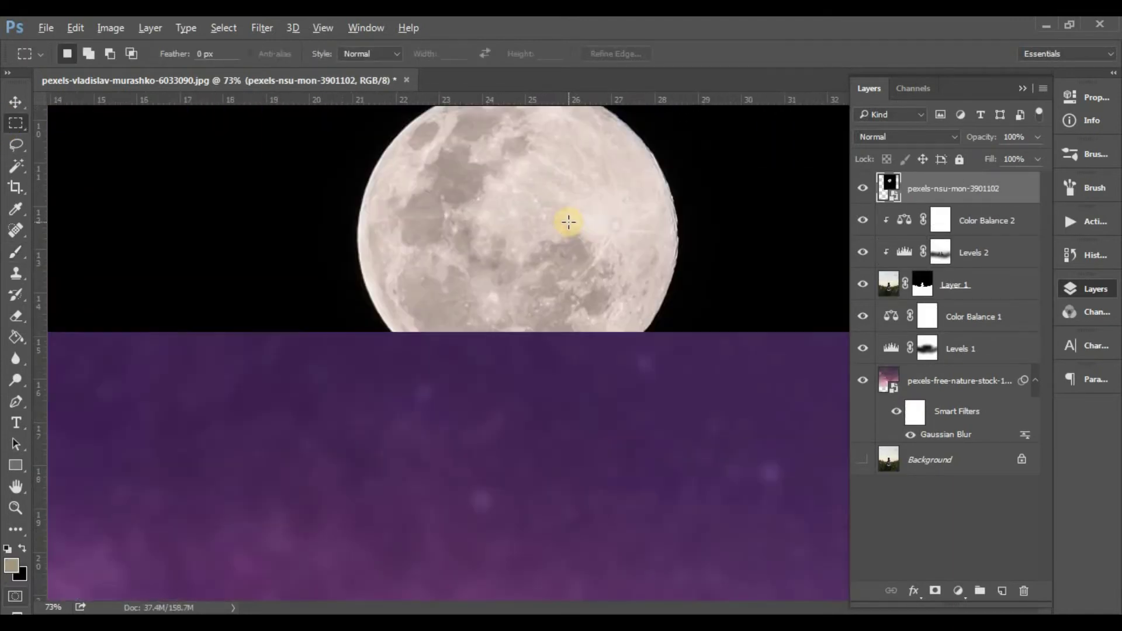
scroll(568, 221, "up", 1)
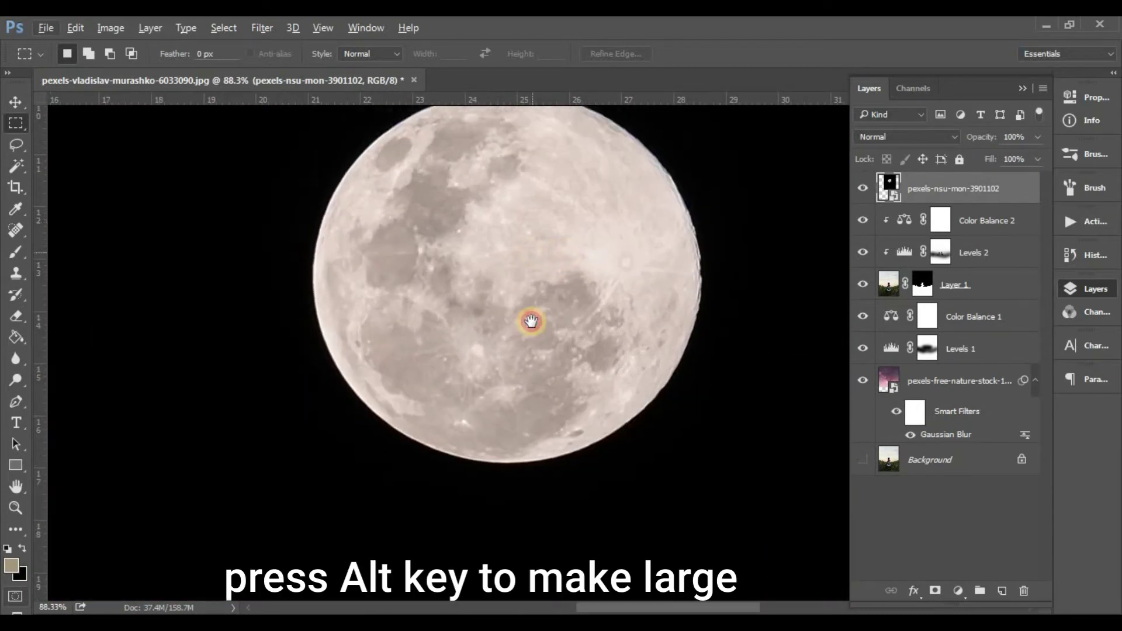
left_click_drag(535, 215, 526, 350)
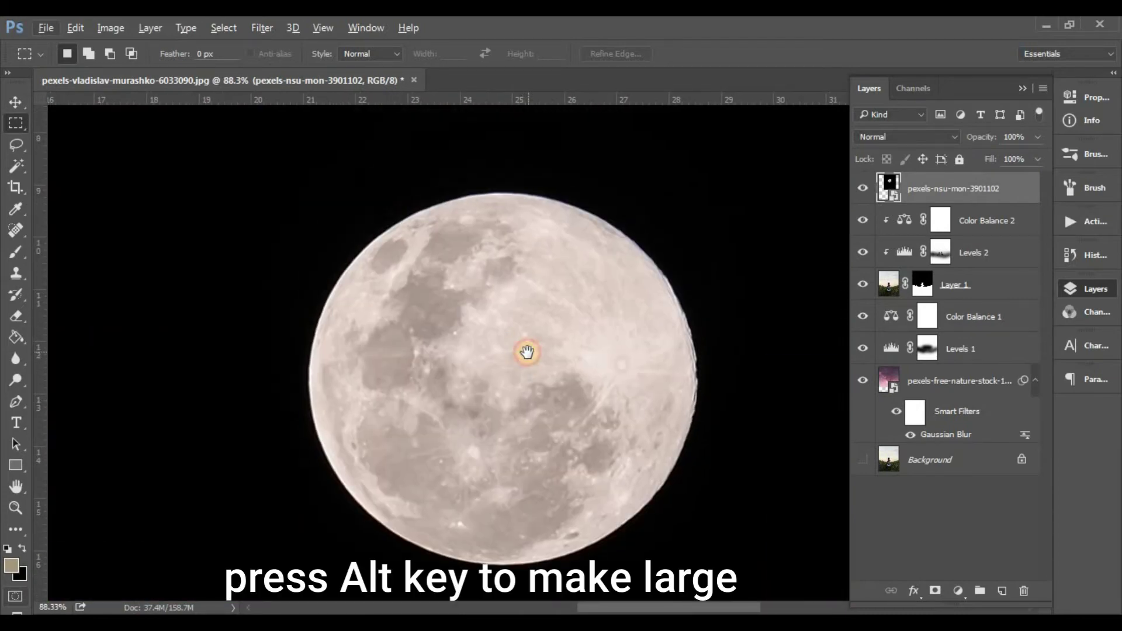
left_click(13, 125)
left_click_drag(321, 225, 512, 413)
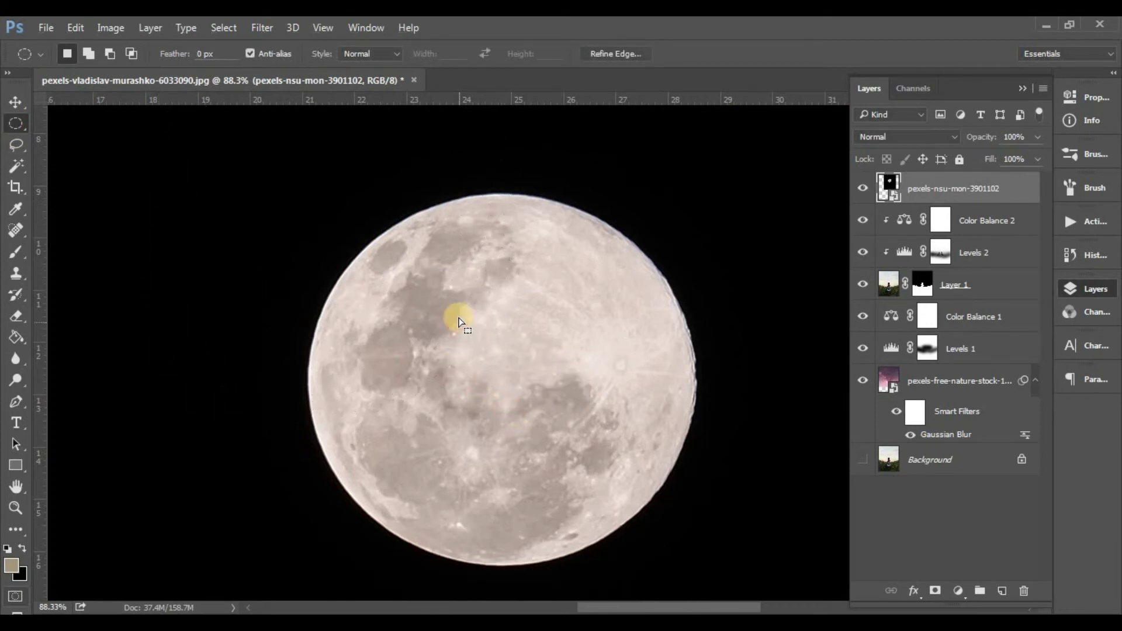
left_click_drag(449, 320, 643, 461)
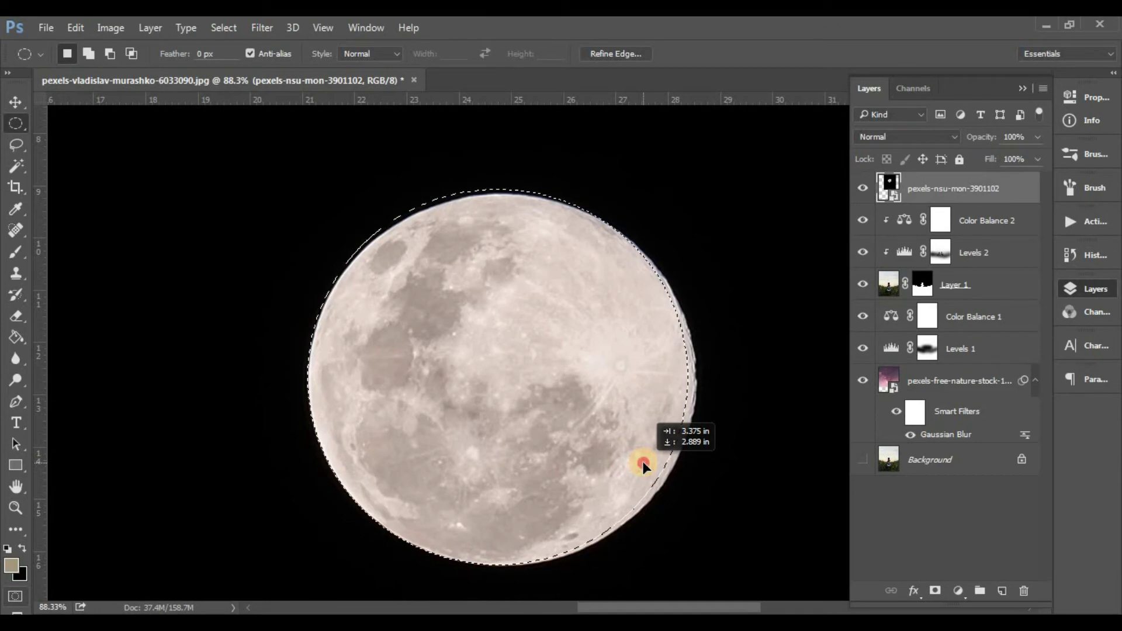
left_click_drag(634, 439, 640, 437)
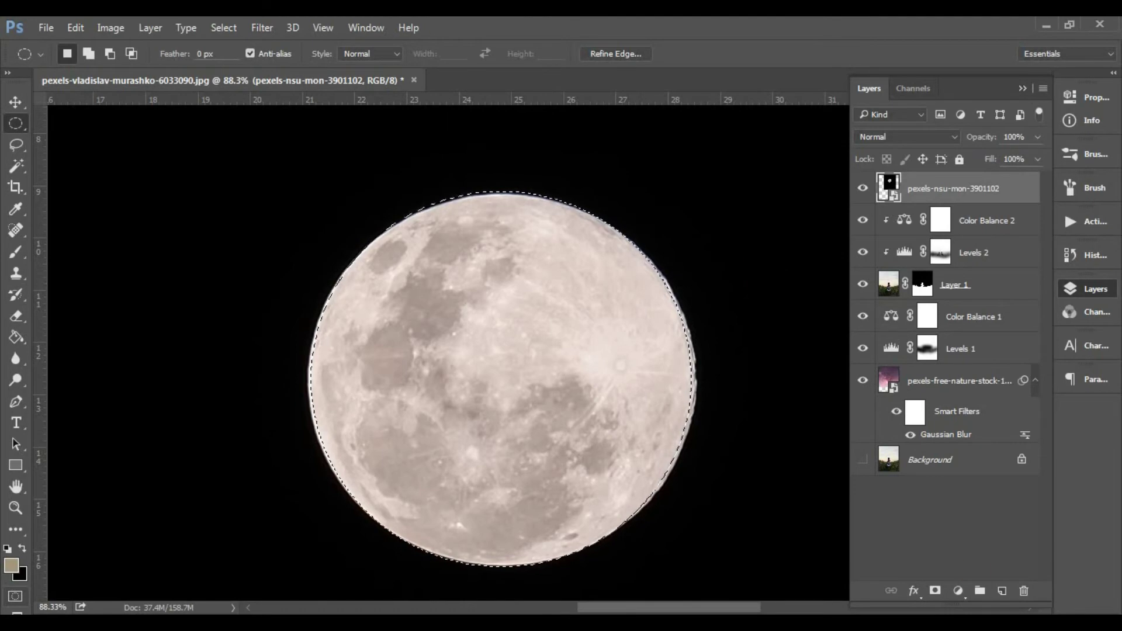
Mask the moon layer from the selection, then Magic Wand-select its dark rim.
left_click(931, 593)
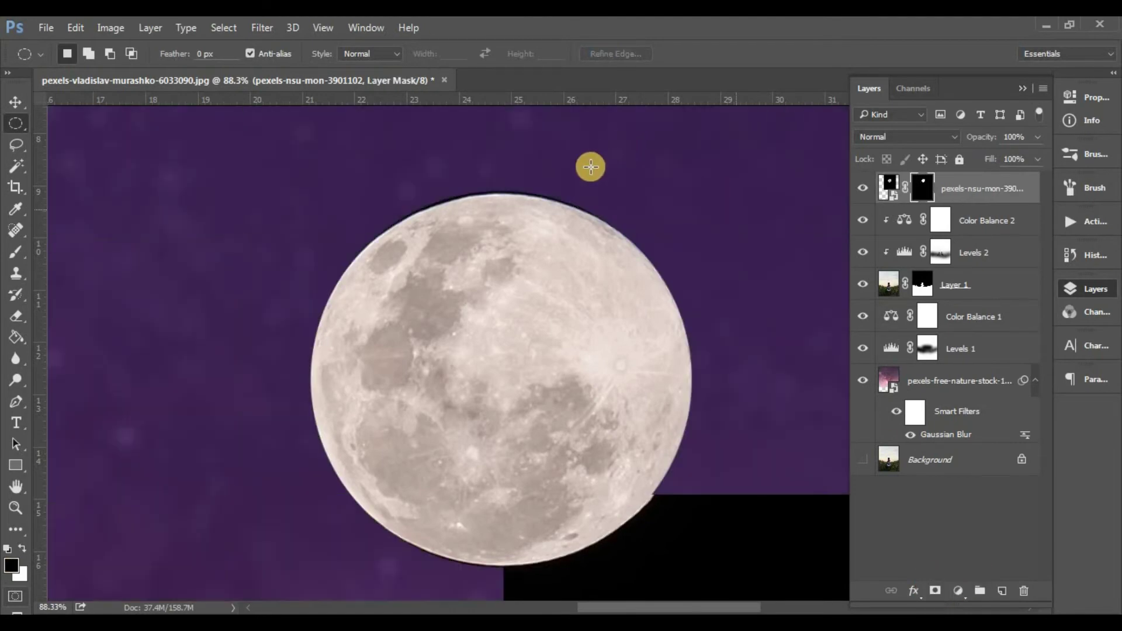
key("w")
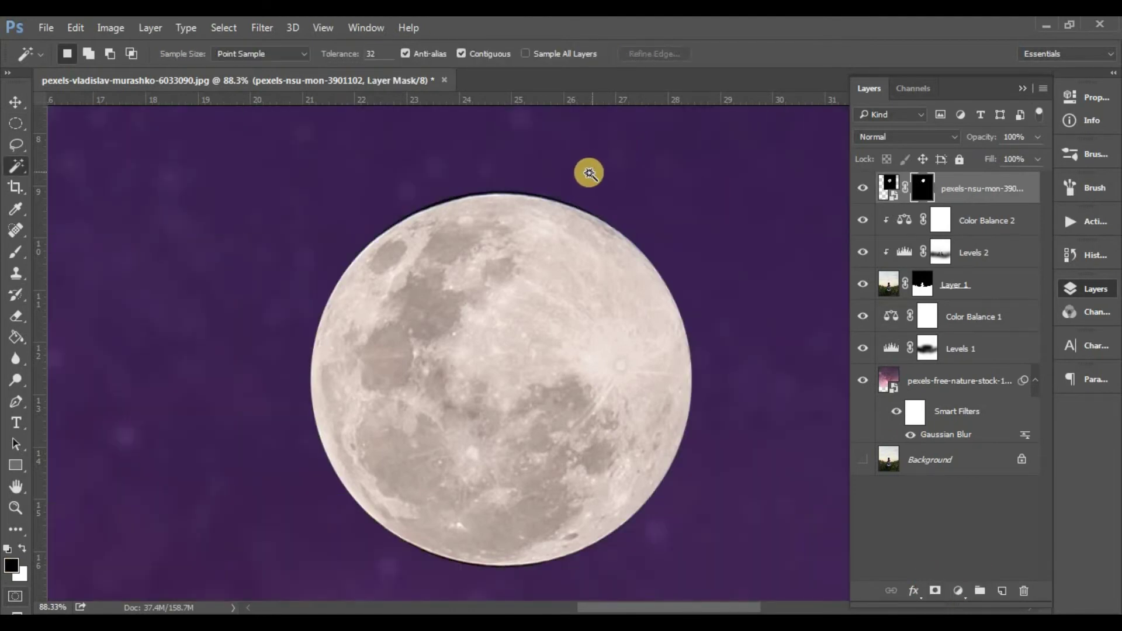
scroll(533, 165, "up", 3)
scroll(513, 199, "up", 1)
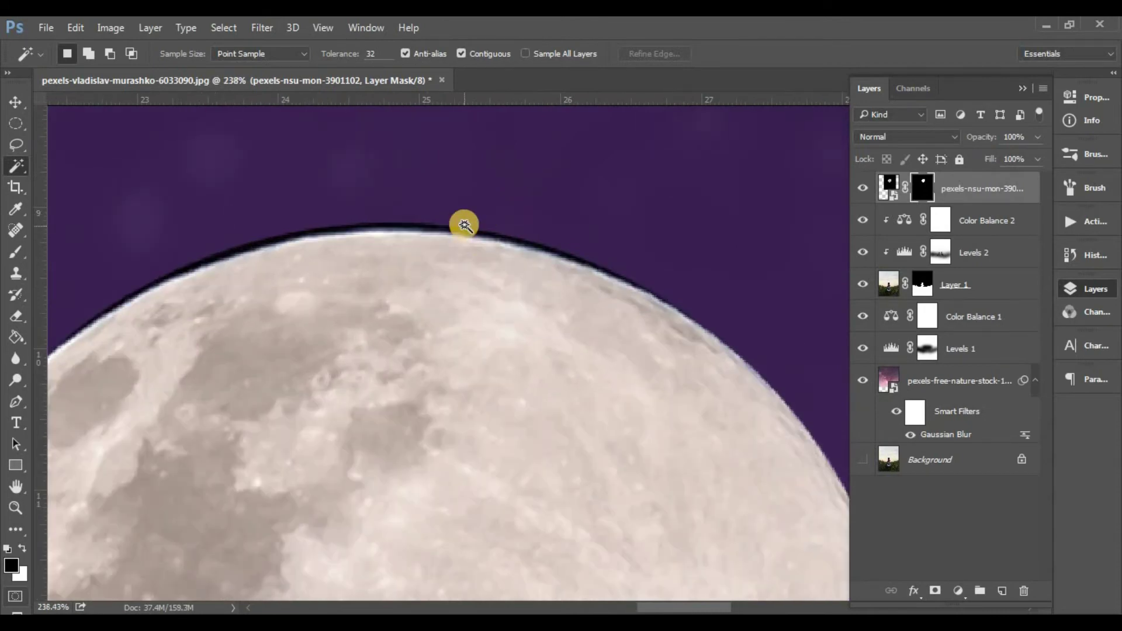
left_click(505, 265)
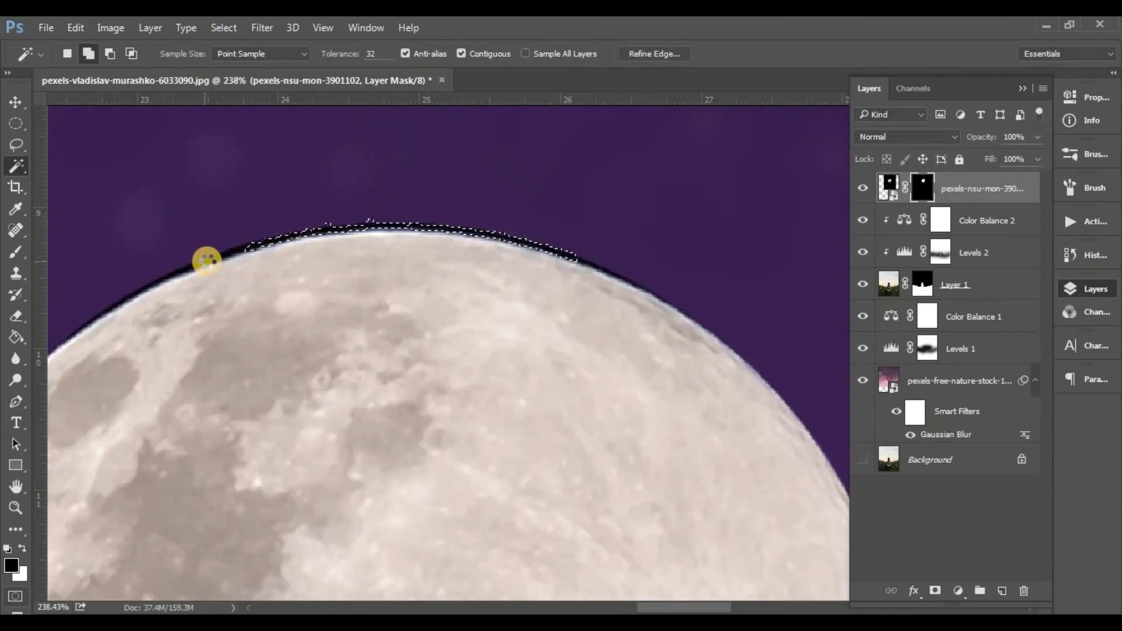
left_click(206, 261, "shift")
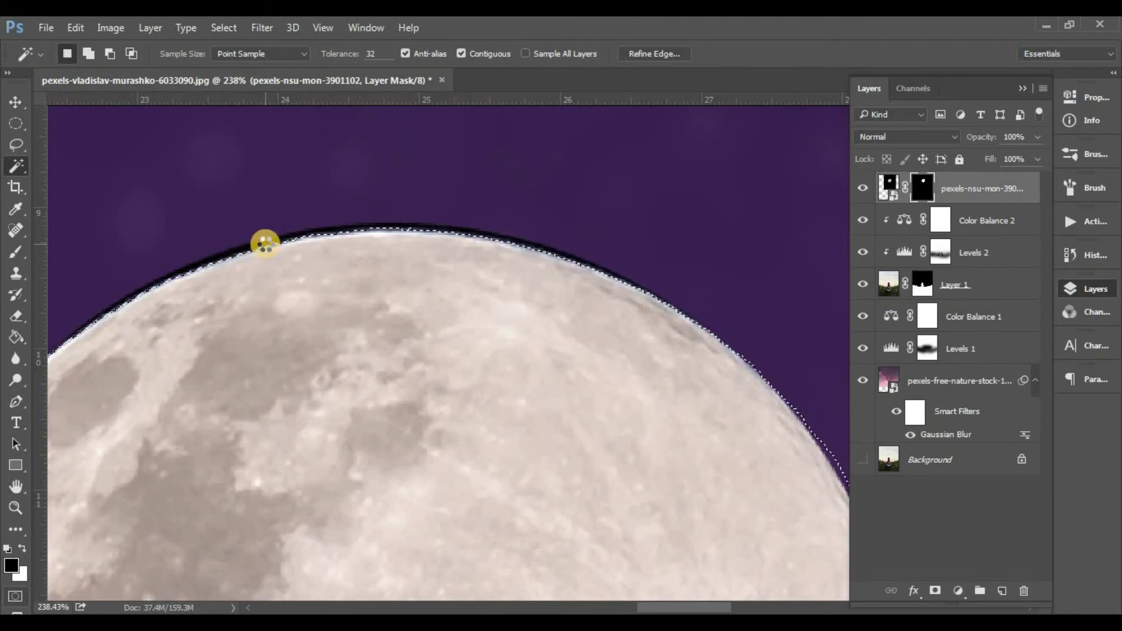
Rasterize the moon layer, delete its dark fringe and deselect.
left_click(914, 181)
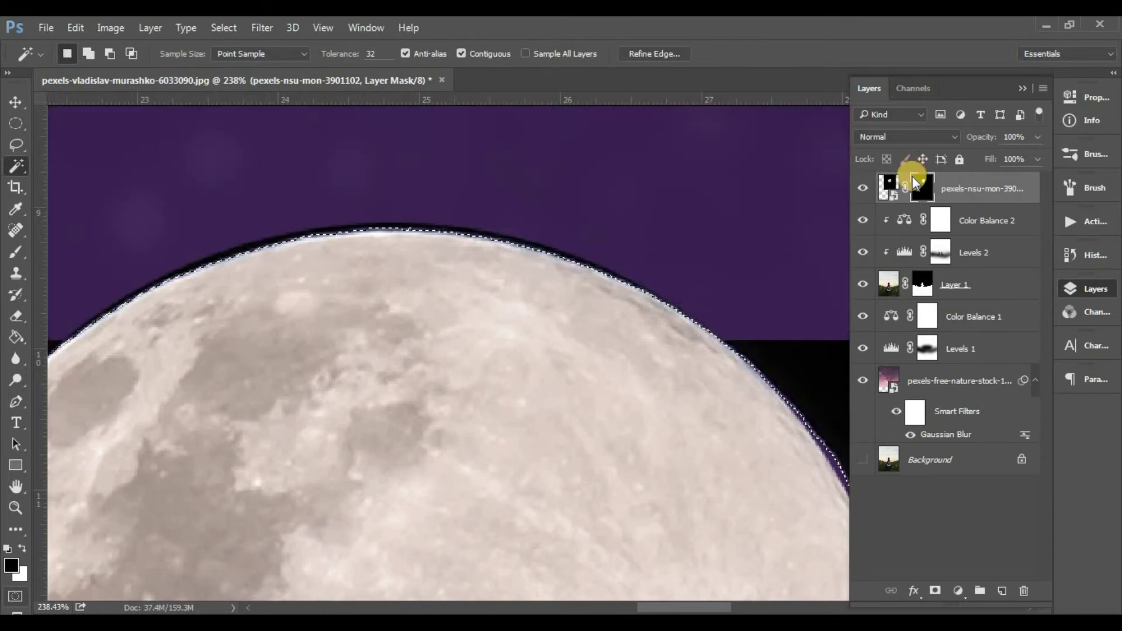
left_click(890, 184)
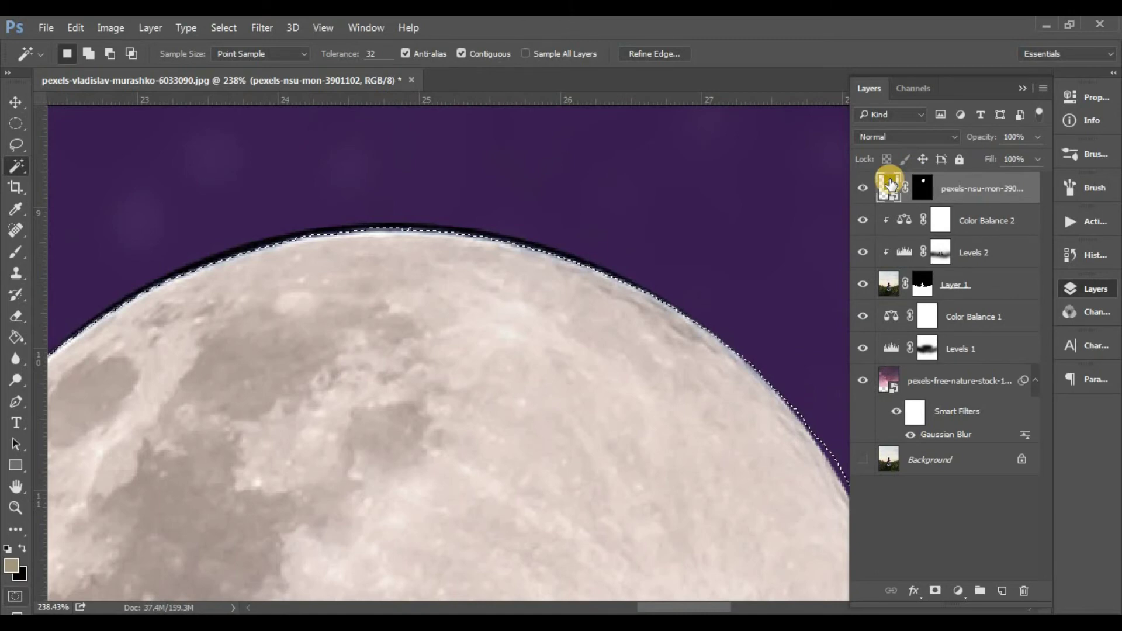
key("Delete")
left_click(522, 262)
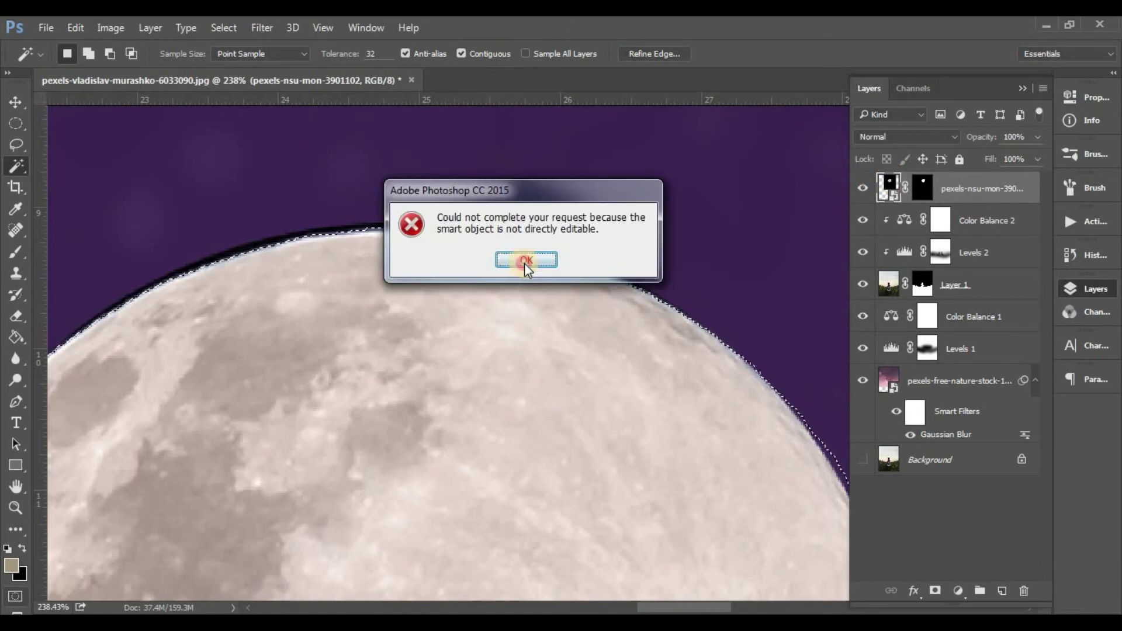
right_click(960, 187)
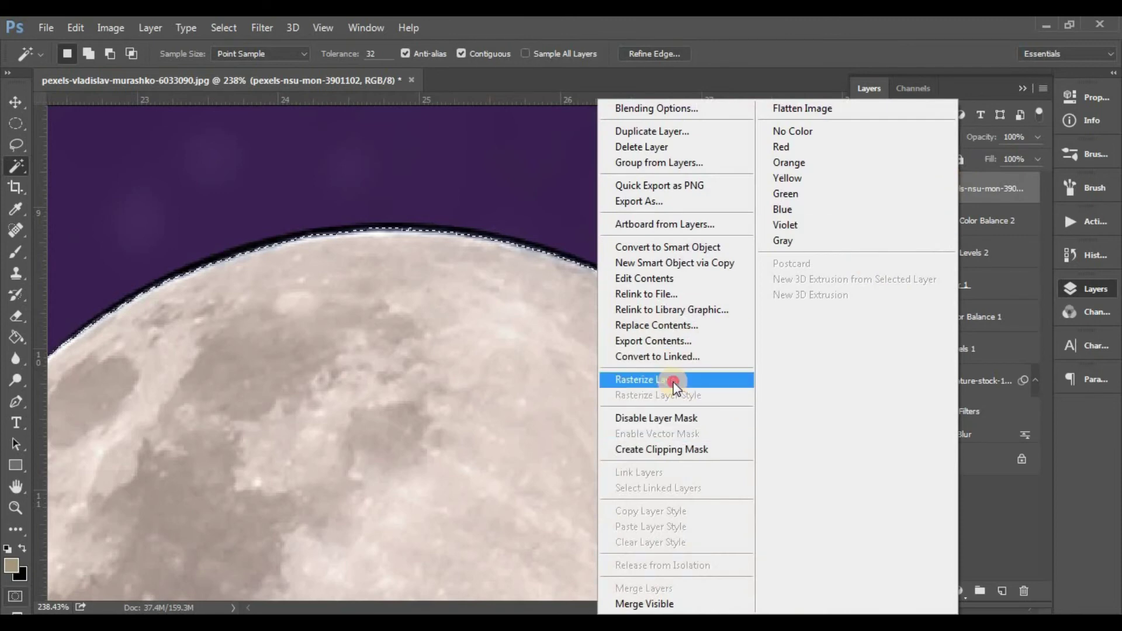
left_click(678, 382)
key("Delete")
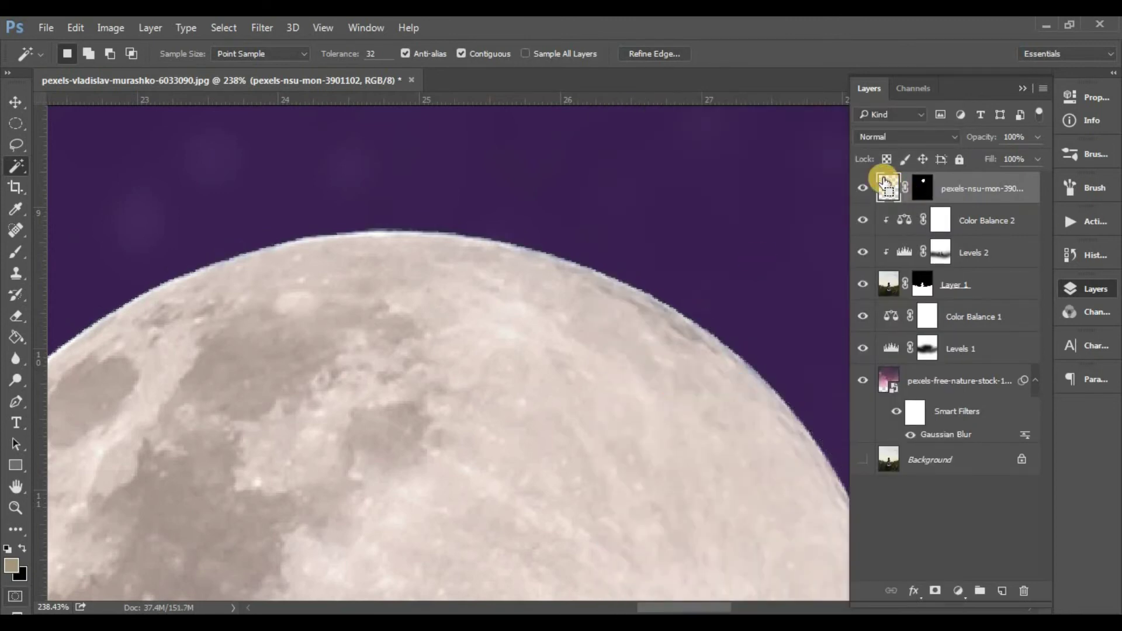
key("ctrl+d")
scroll(561, 263, "down", 1)
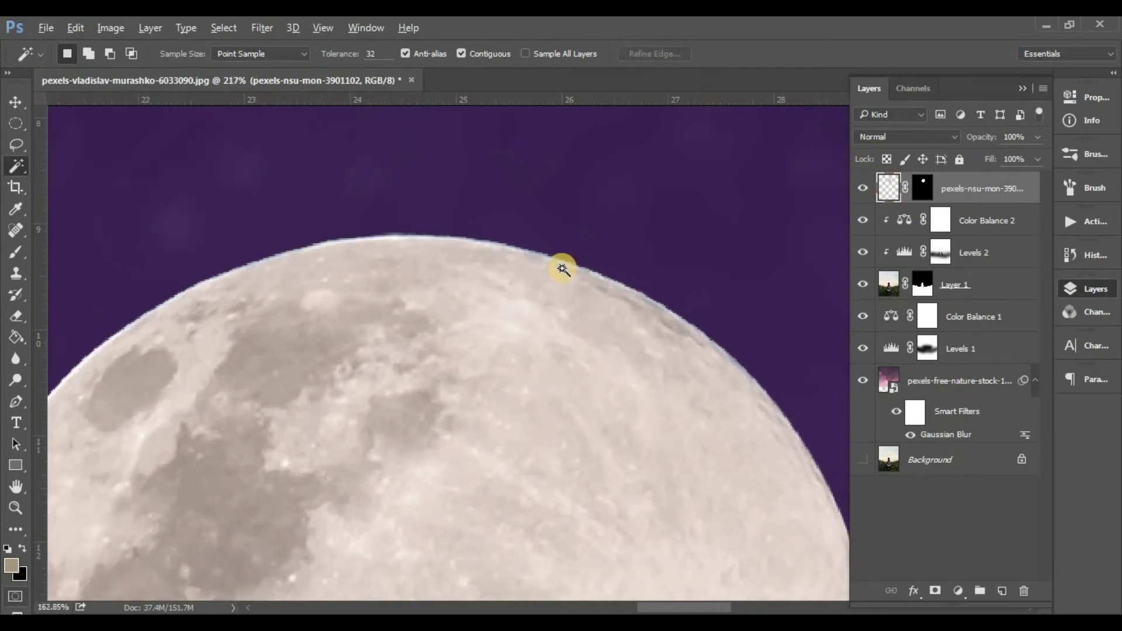
scroll(567, 260, "down", 2)
scroll(585, 235, "down", 2)
scroll(585, 235, "down", 3)
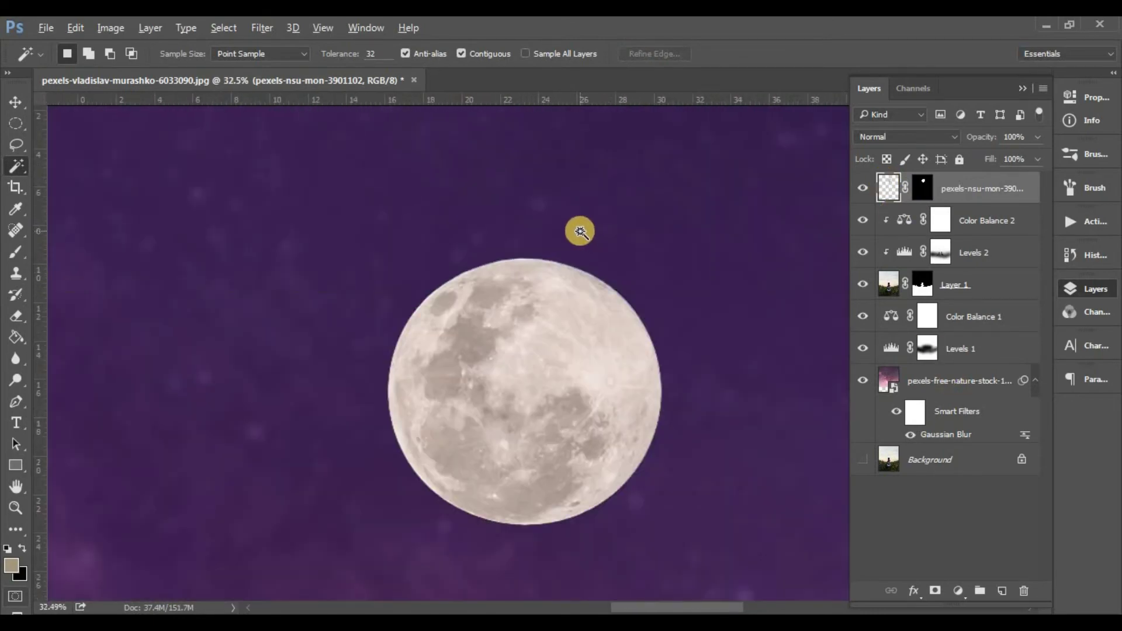
Add a Levels adjustment with maximum output 38, clipped to the moon layer.
scroll(583, 235, "down", 1)
scroll(583, 235, "down", 2)
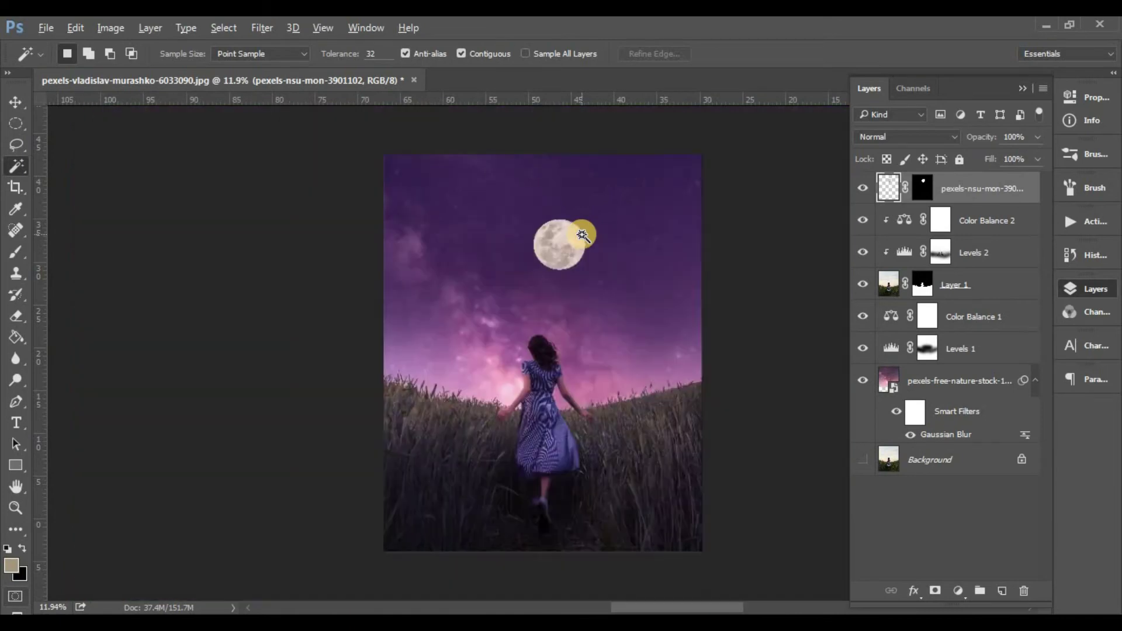
scroll(582, 235, "down", 1)
scroll(583, 235, "up", 1)
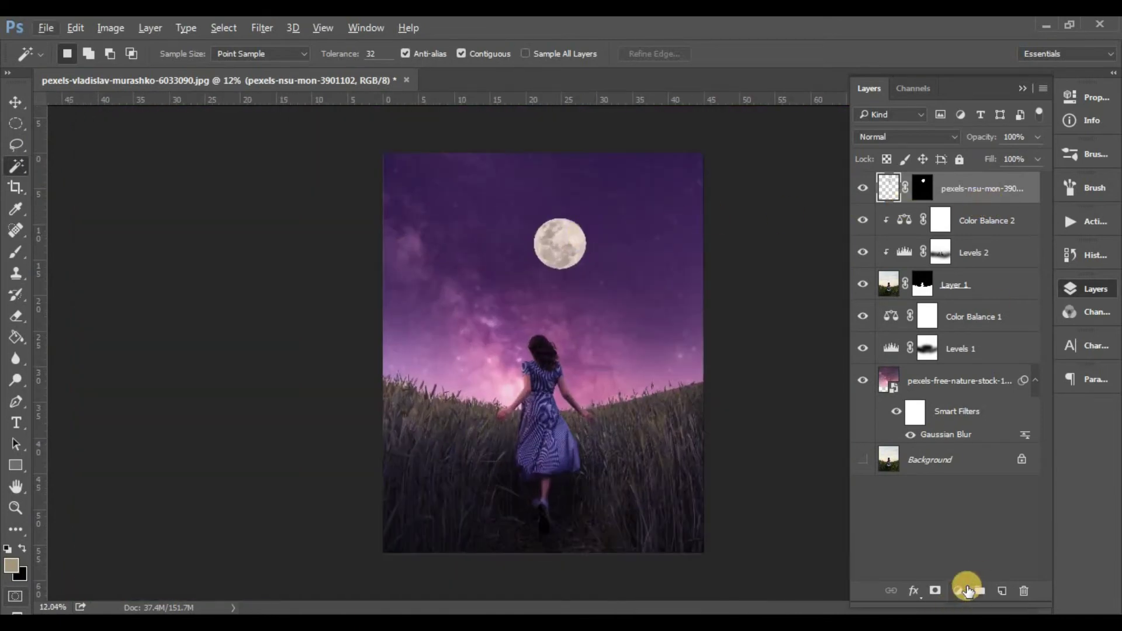
left_click(958, 591)
left_click(999, 305)
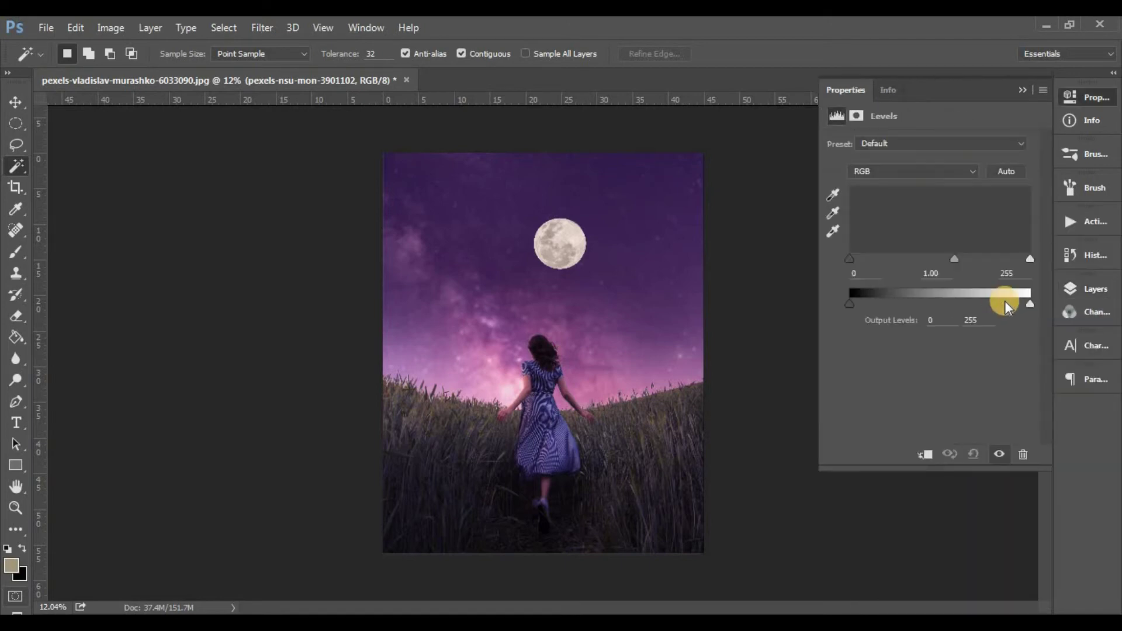
left_click_drag(1026, 308, 1019, 305)
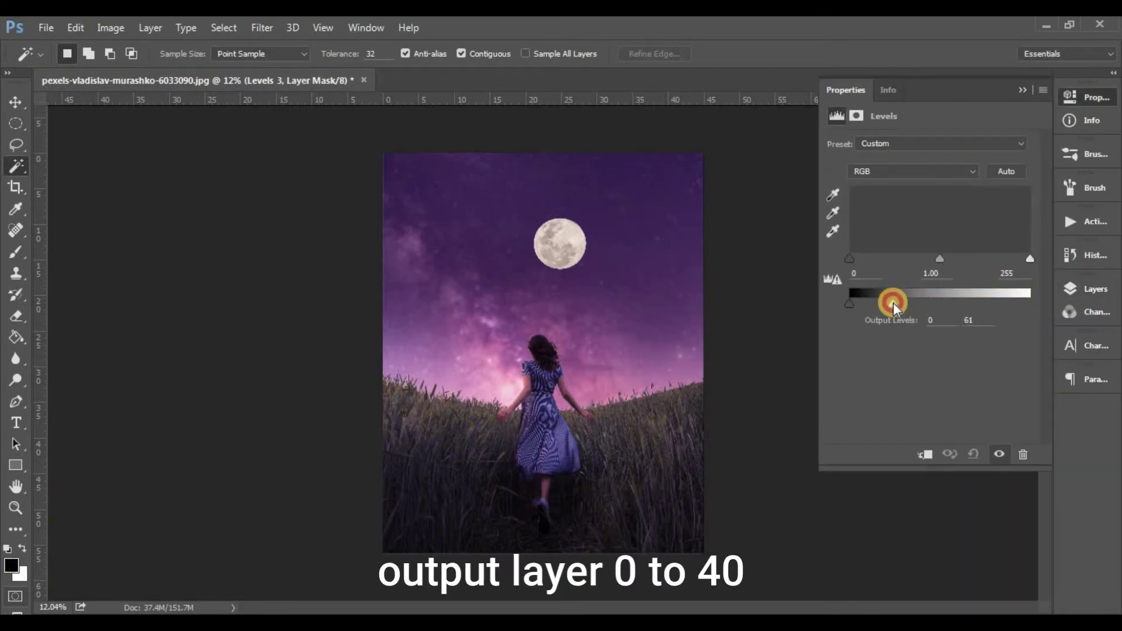
left_click_drag(893, 303, 877, 303)
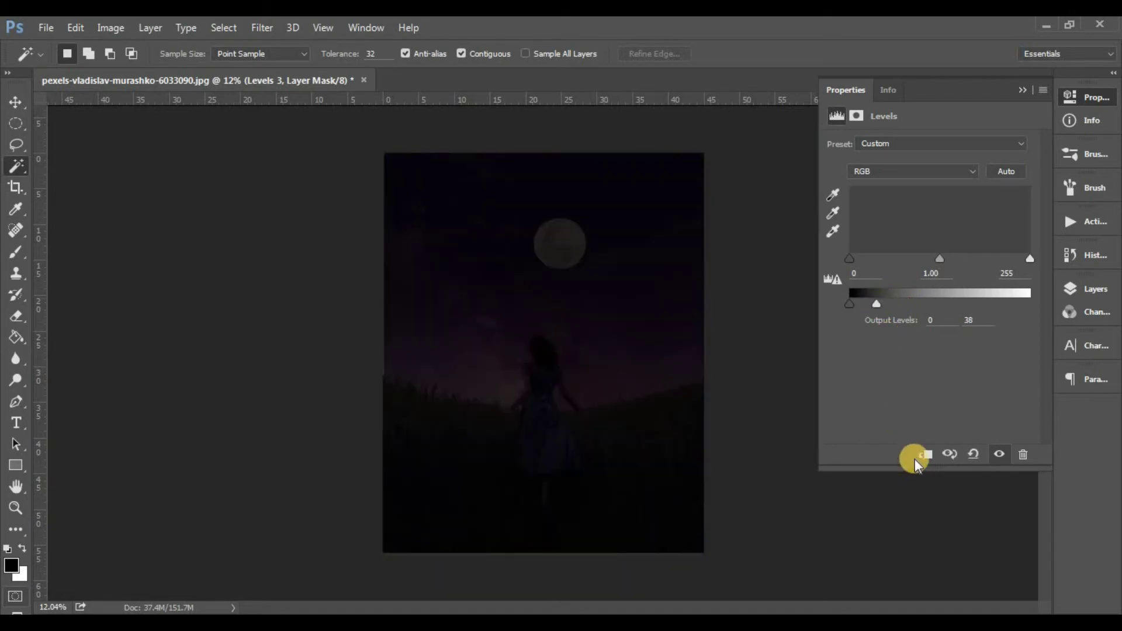
left_click(923, 455)
left_click(924, 455)
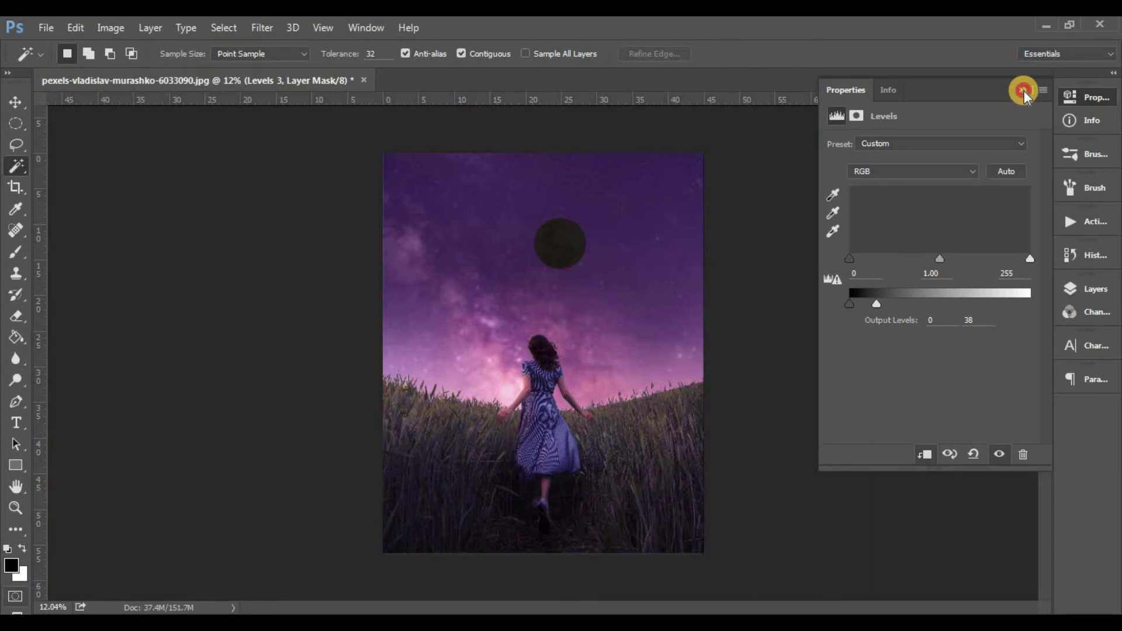
left_click(1024, 90)
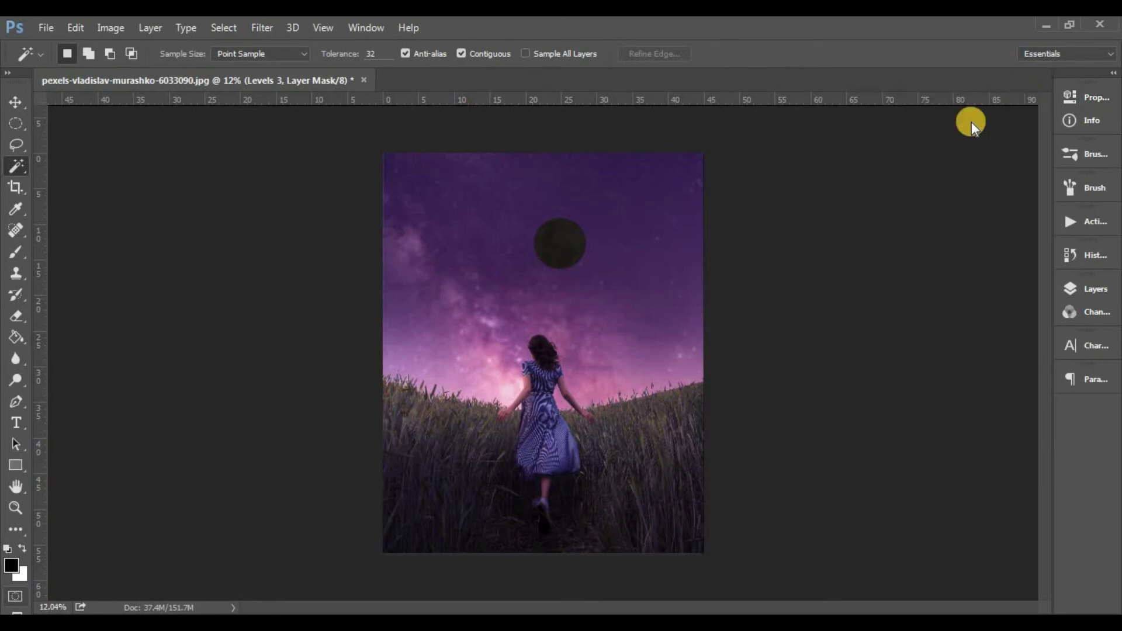
Show the Layers panel, pick the Brush tool and target the Levels 3 mask.
left_click(1088, 286)
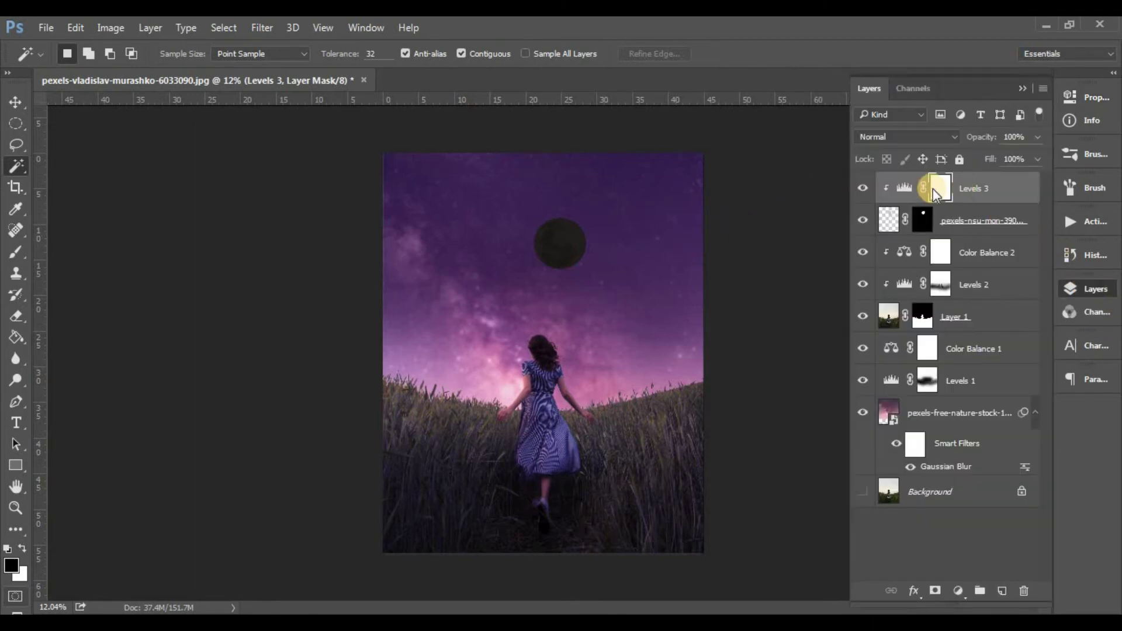
left_click(16, 252)
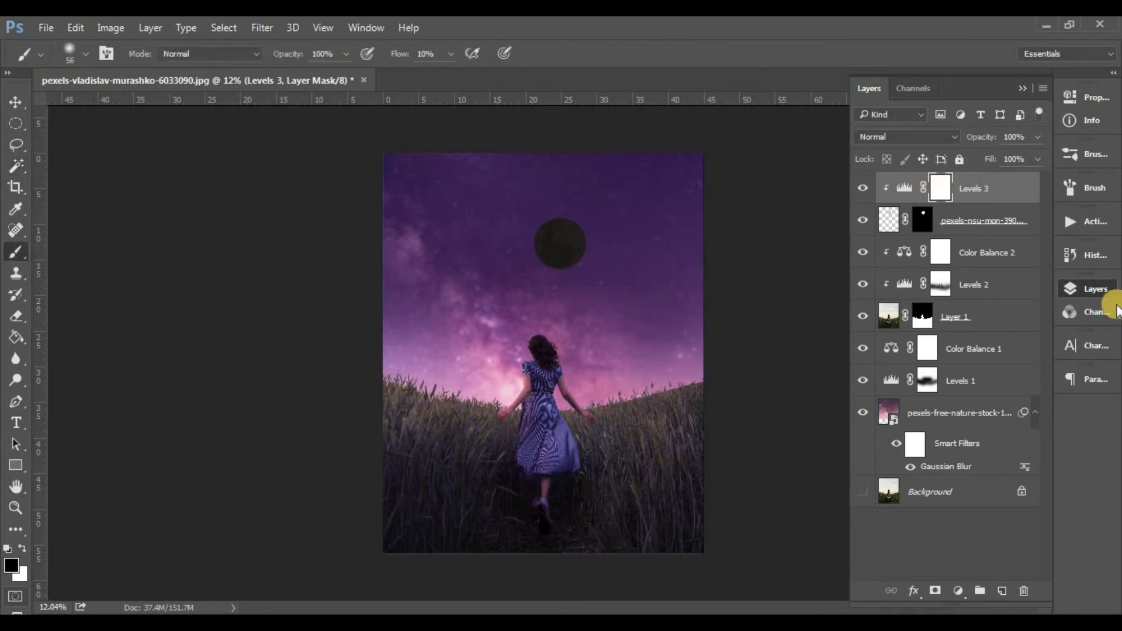
left_click_drag(584, 261, 566, 248)
left_click(574, 243)
Zoom and pan until the whole moon is back in view.
scroll(561, 243, "up", 5)
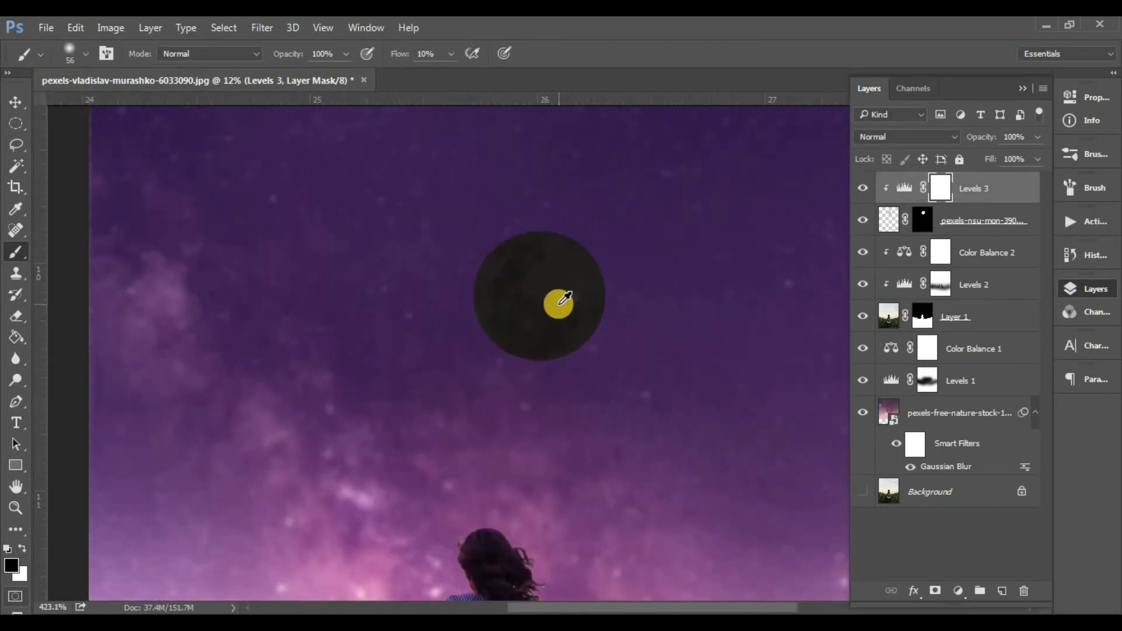
scroll(564, 299, "up", 5)
scroll(564, 299, "down", 5)
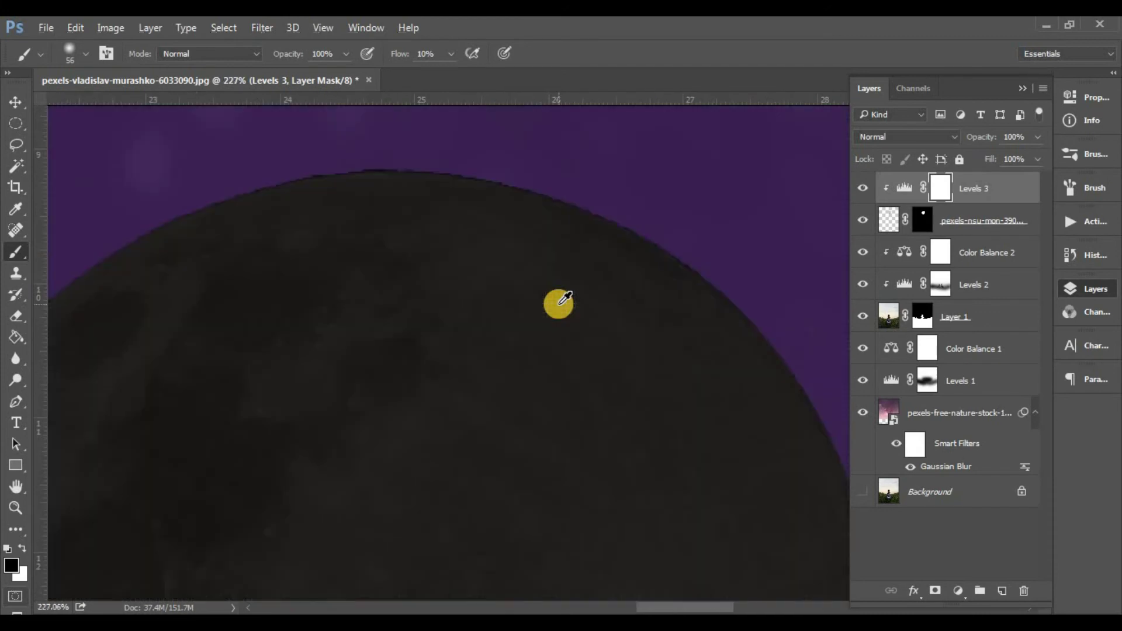
scroll(549, 391, "down", 2)
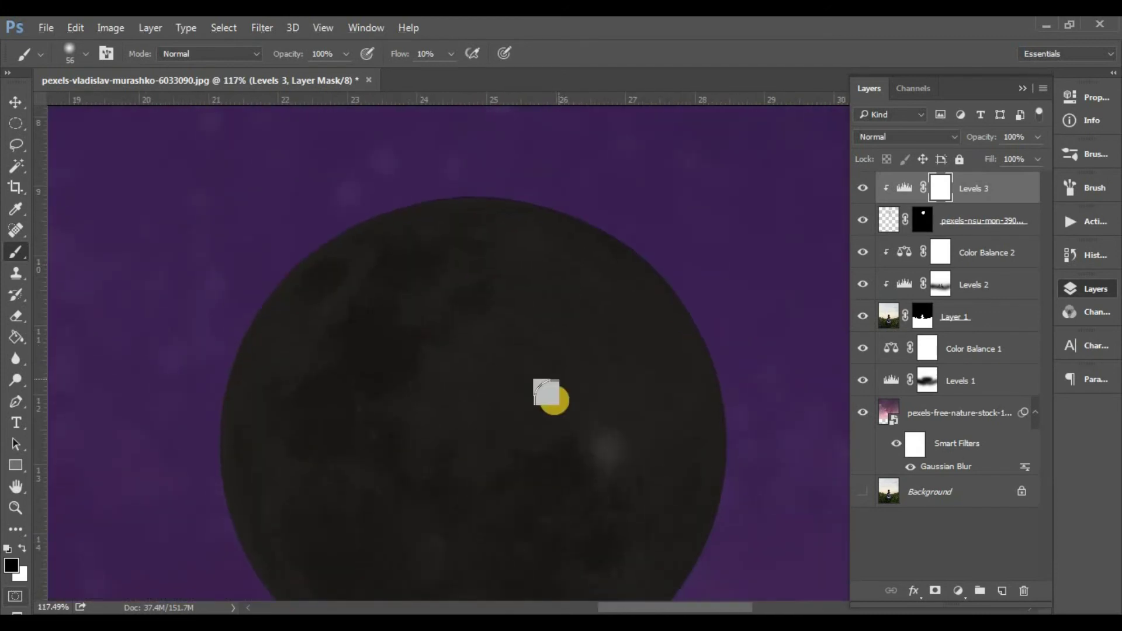
scroll(585, 327, "down", 4)
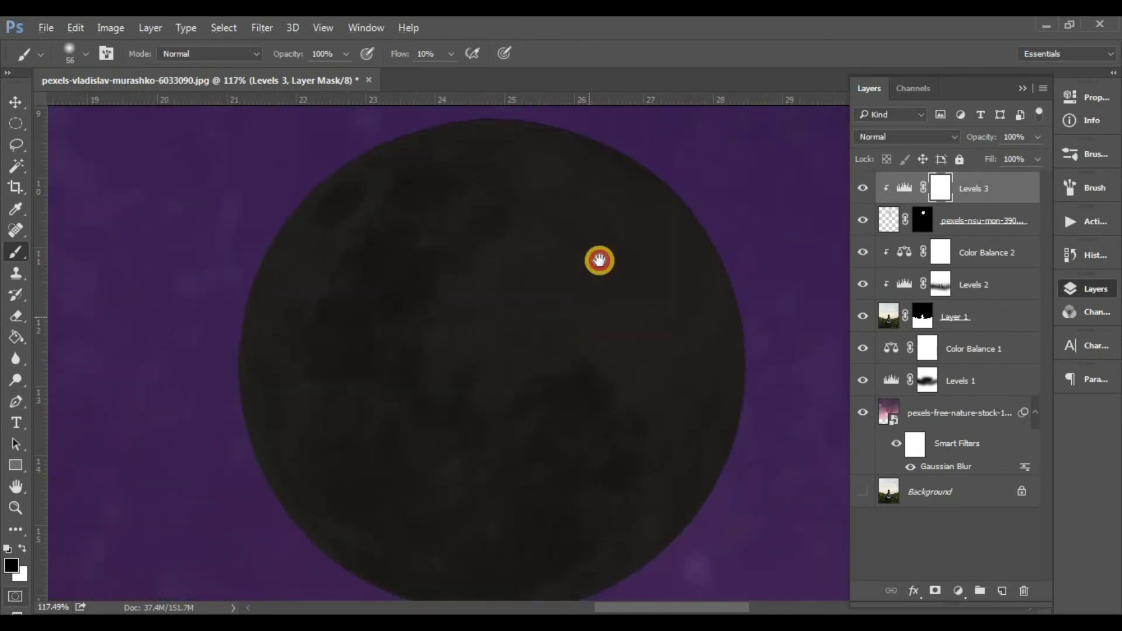
scroll(598, 257, "down", 4)
scroll(455, 244, "down", 3)
key("super")
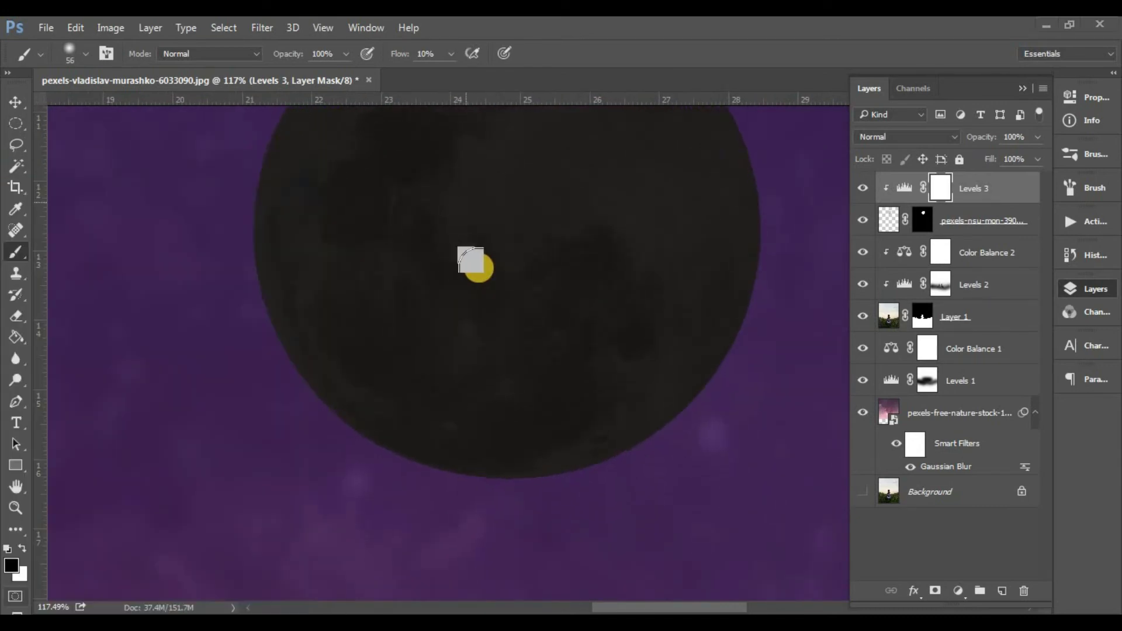
left_click(472, 262)
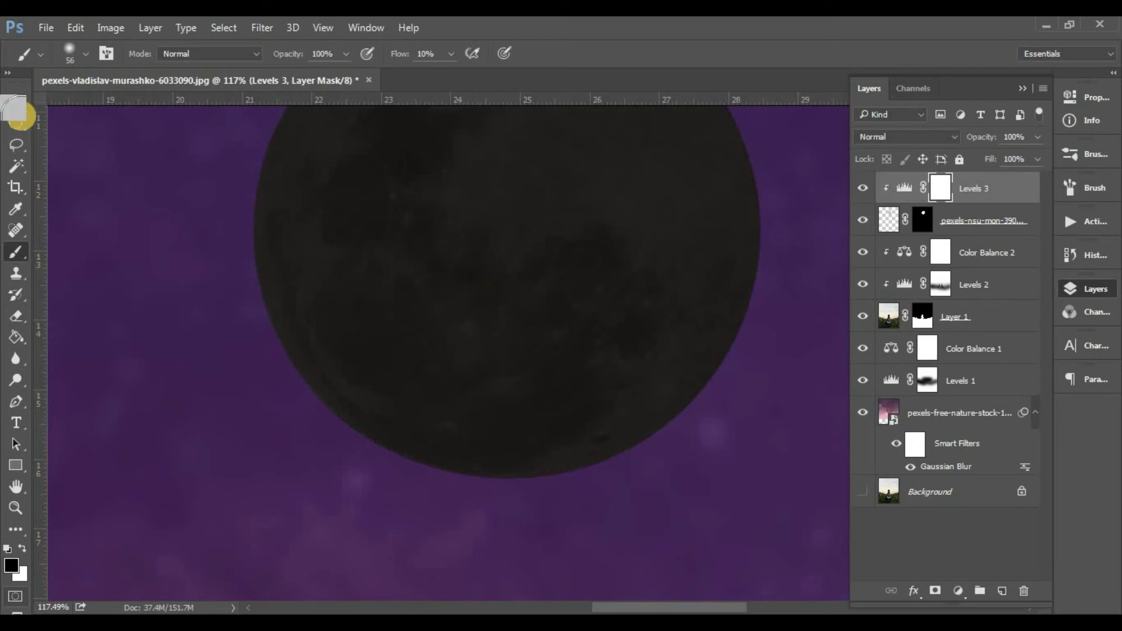
scroll(706, 283, "down", 1)
scroll(659, 249, "down", 1)
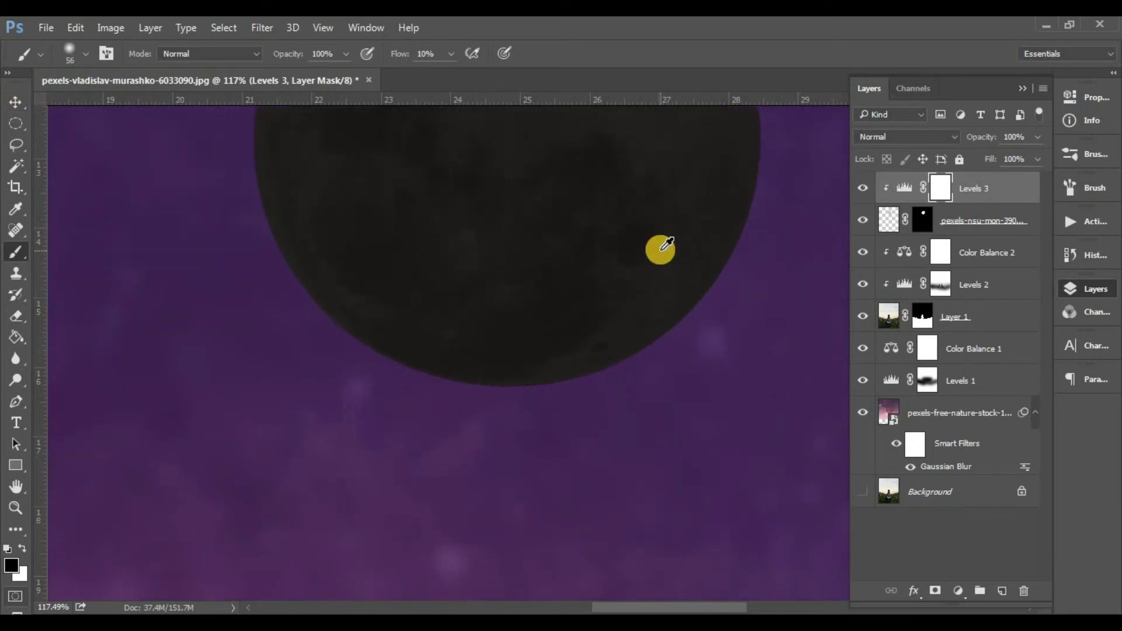
scroll(660, 249, "down", 1)
scroll(664, 248, "down", 2)
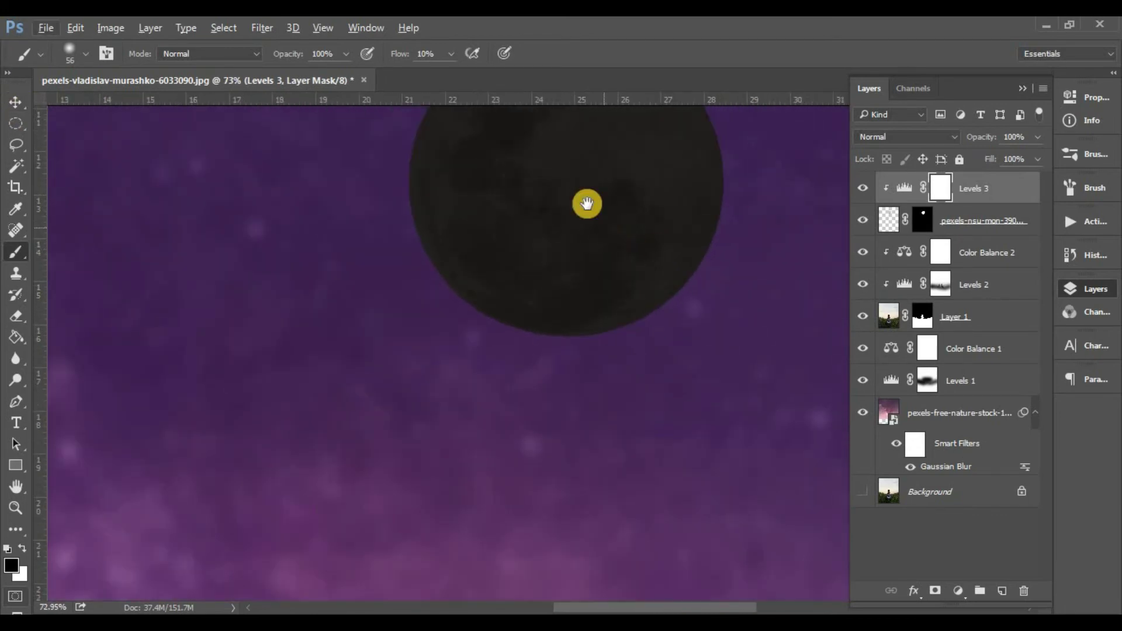
left_click_drag(584, 203, 595, 270)
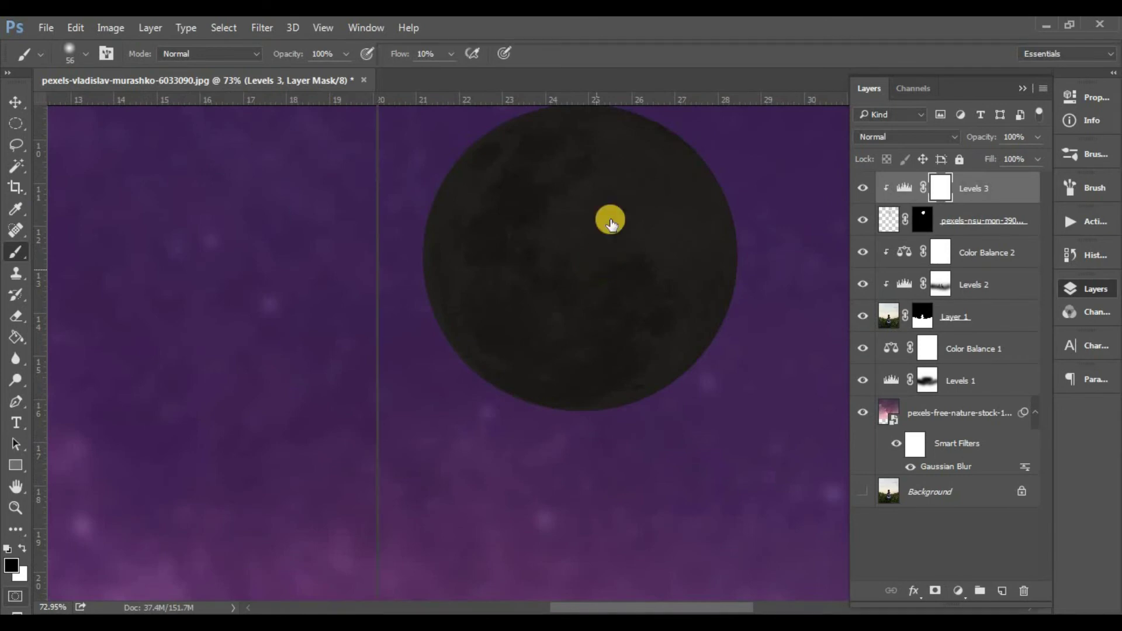
right_click(611, 220)
Enlarge the brush to 228 px and reveal light along the moon's lower-left edge.
left_click(514, 86)
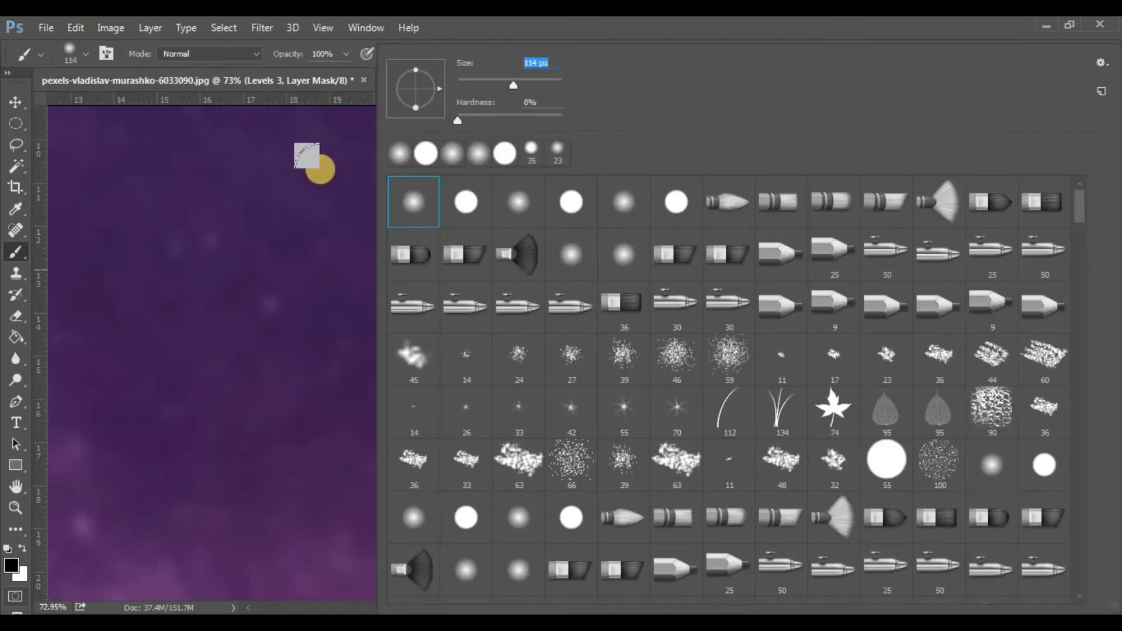
left_click(249, 187)
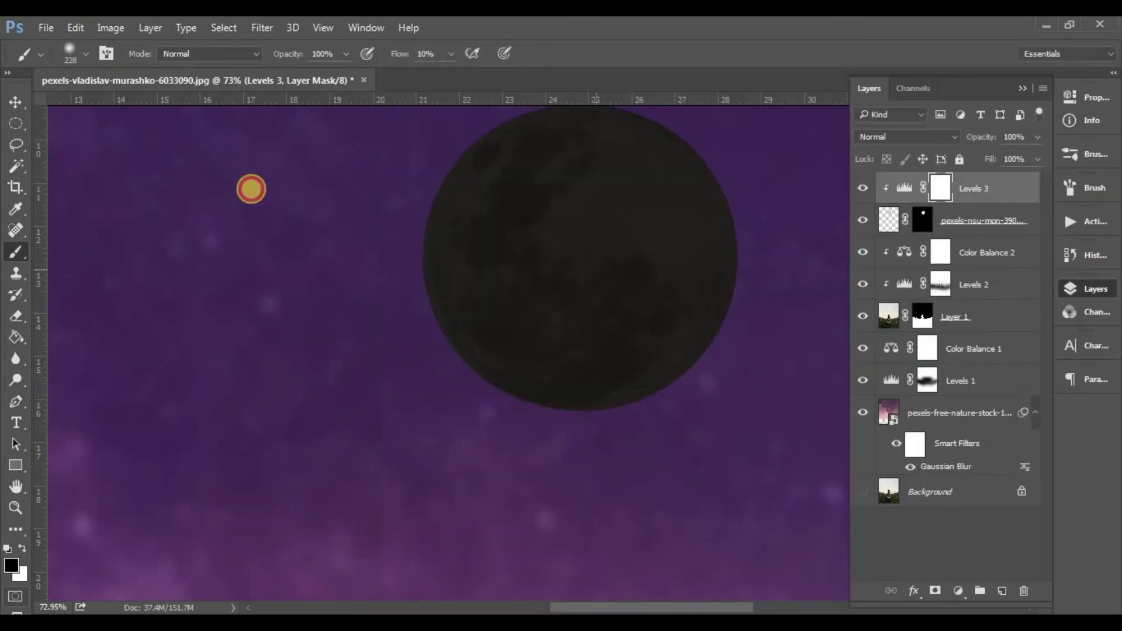
mouse_move(454, 190)
left_mouse_down()
mouse_move(483, 318)
mouse_move(666, 403)
mouse_move(709, 370)
left_mouse_up()
mouse_move(560, 361)
left_mouse_down()
mouse_move(468, 298)
mouse_move(416, 173)
mouse_move(511, 316)
mouse_move(703, 401)
mouse_move(691, 363)
left_mouse_up()
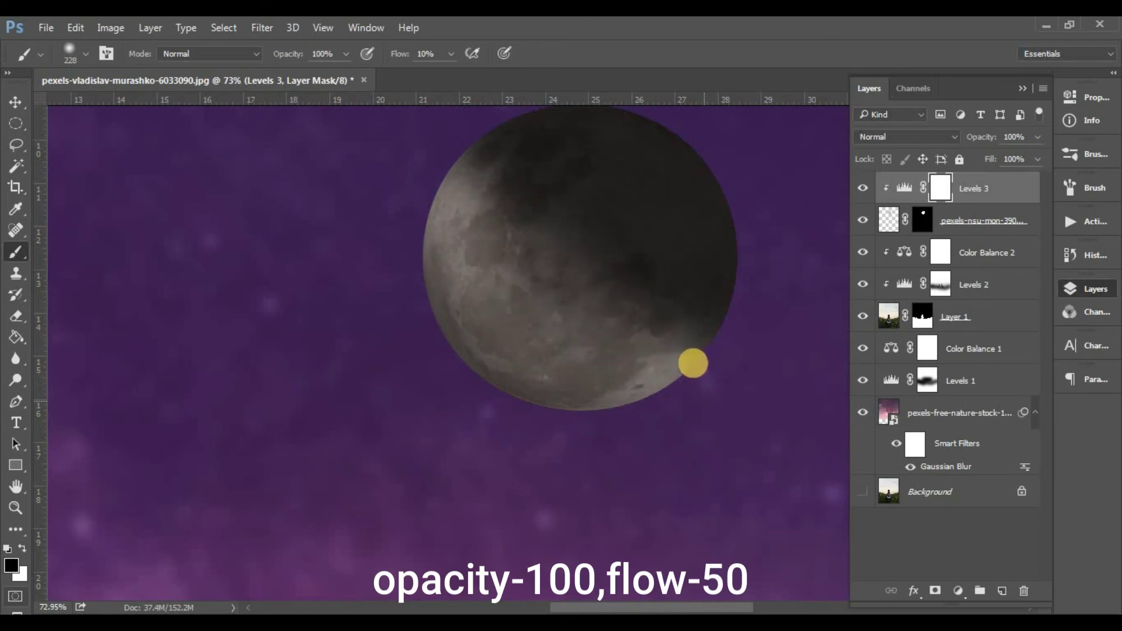
Raise brush flow to 38% and paint more light onto the moon's lower left.
left_click(444, 55)
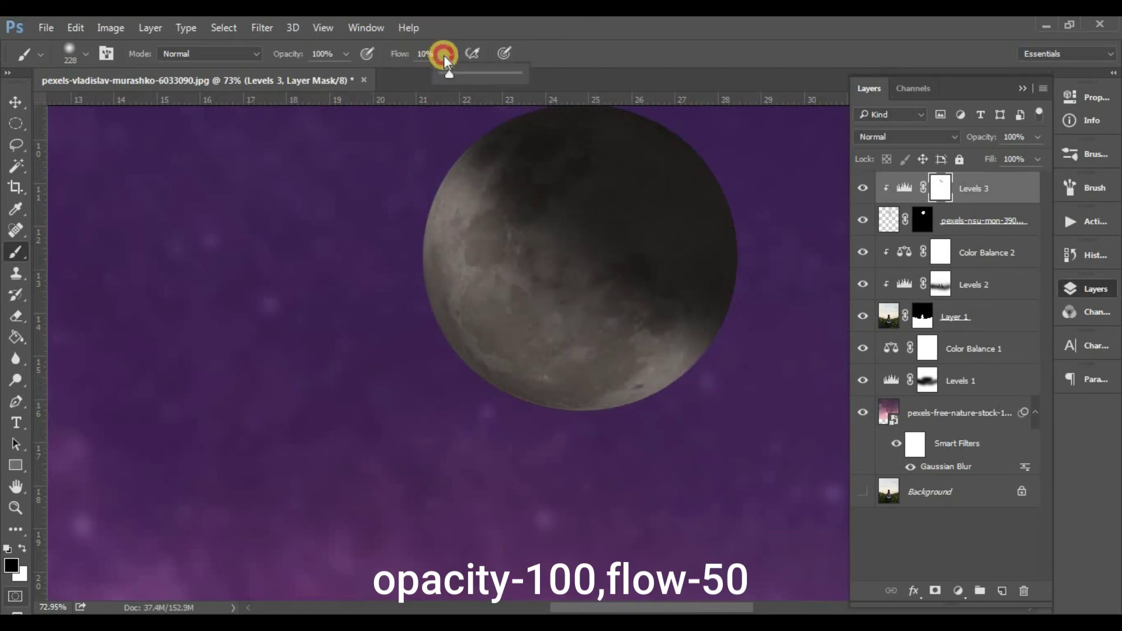
left_click(471, 76)
mouse_move(473, 263)
left_mouse_down()
mouse_move(657, 394)
mouse_move(407, 226)
left_mouse_up()
scroll(407, 226, "down", 3)
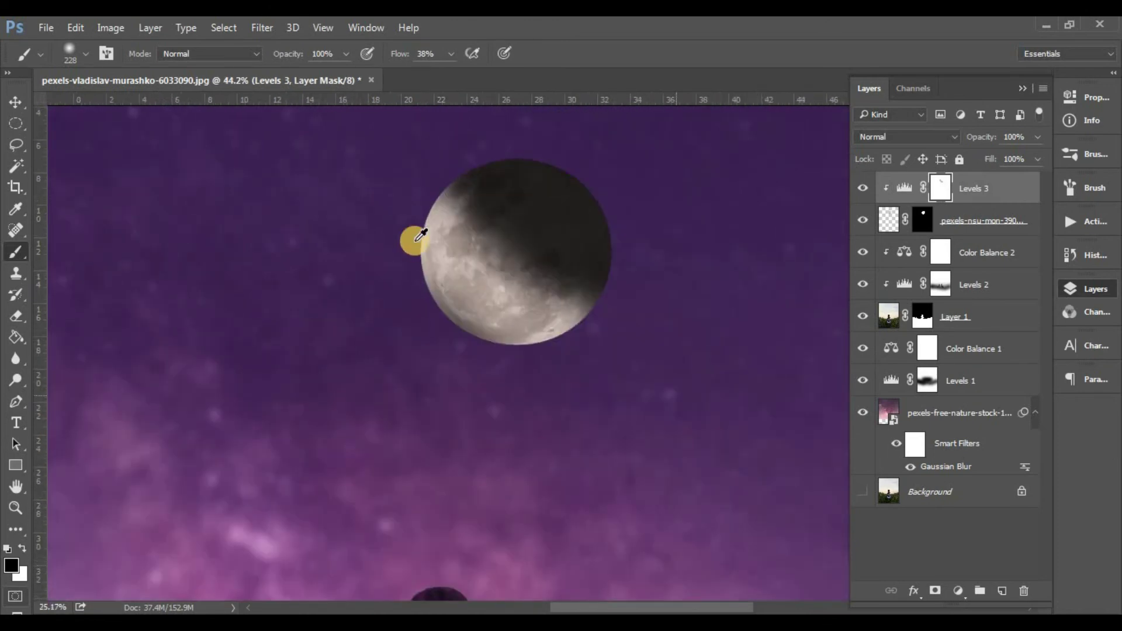
scroll(418, 234, "down", 5)
scroll(469, 251, "down", 1)
scroll(519, 263, "up", 1)
scroll(521, 270, "up", 2)
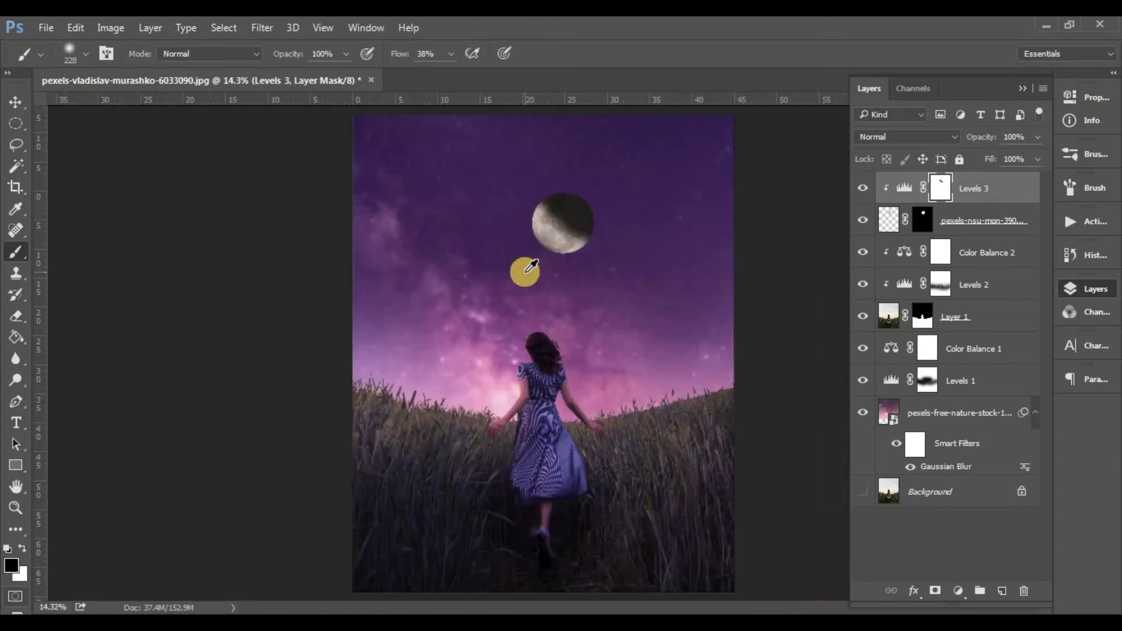
scroll(536, 273, "down", 1)
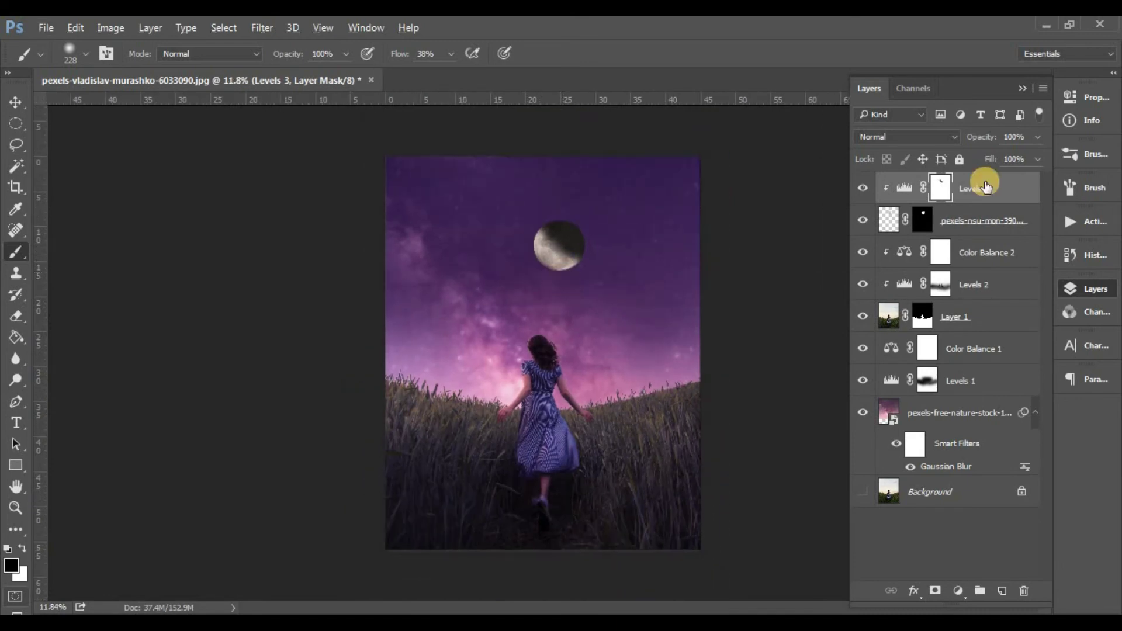
key("ctrl+2")
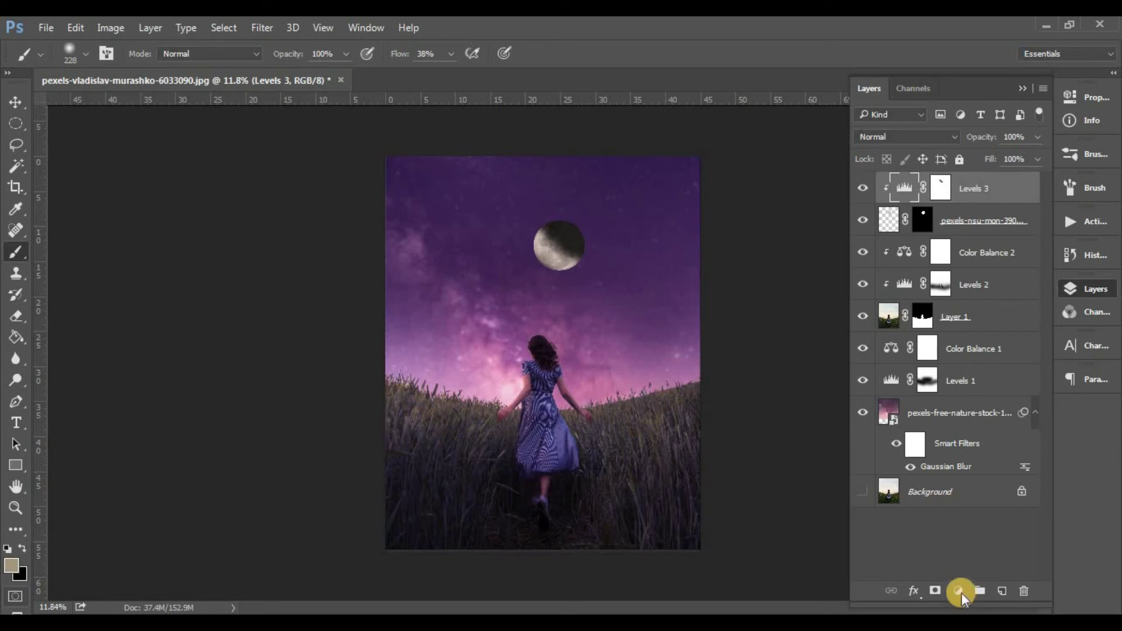
Add a Brightness/Contrast adjustment for the moon with Brightness 40 and Contrast 100.
left_click(960, 592)
left_click(999, 294)
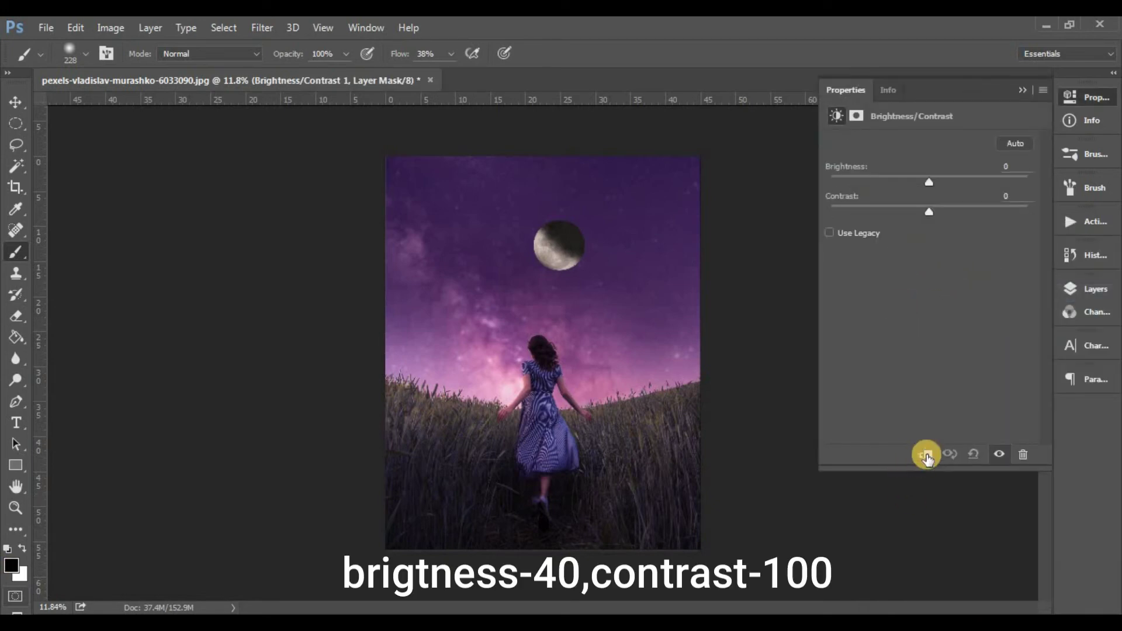
left_click(1022, 165)
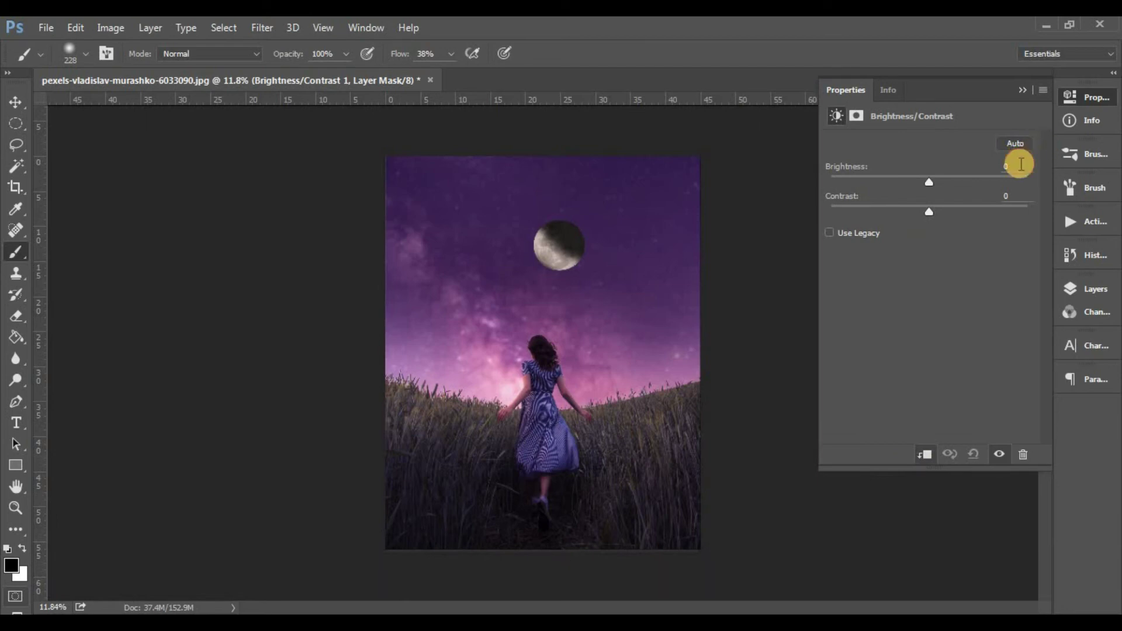
type("40")
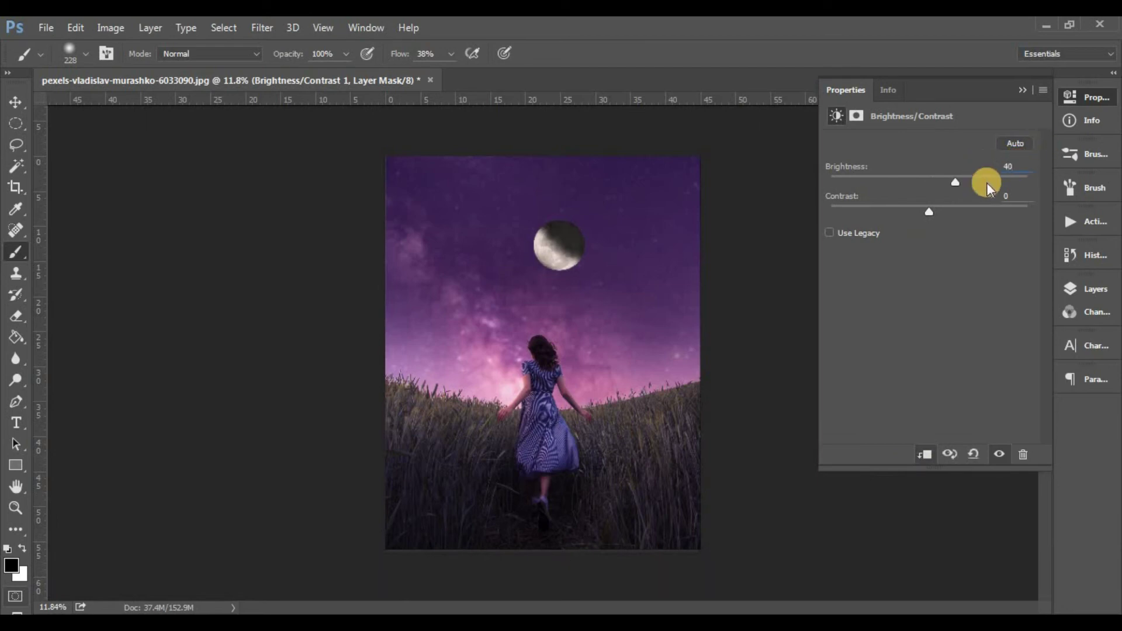
left_click_drag(1018, 196, 971, 200)
type("100")
key("Return")
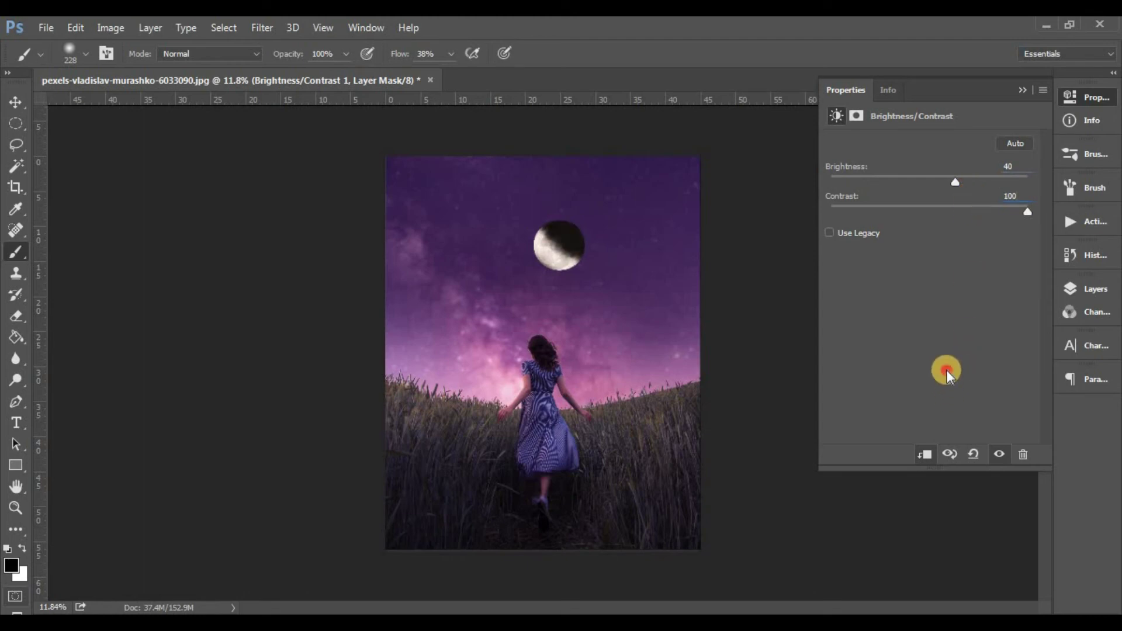
left_click(1021, 89)
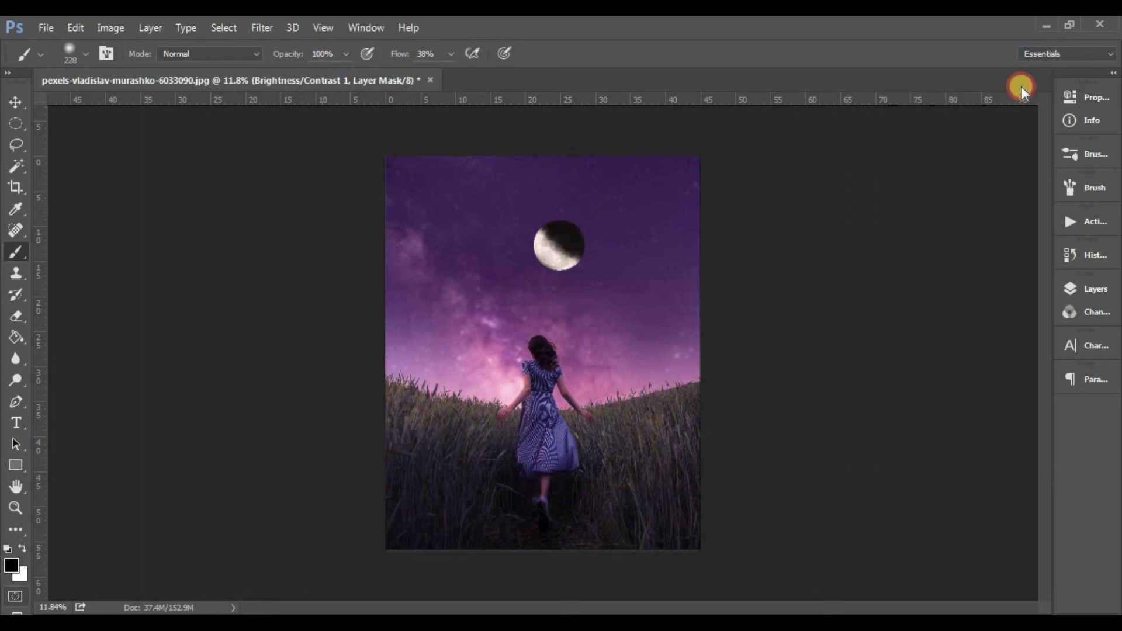
left_click(1091, 291)
Add a Color Lookup adjustment layer using the Crisp_Warm.look 3DLUT preset.
key("v")
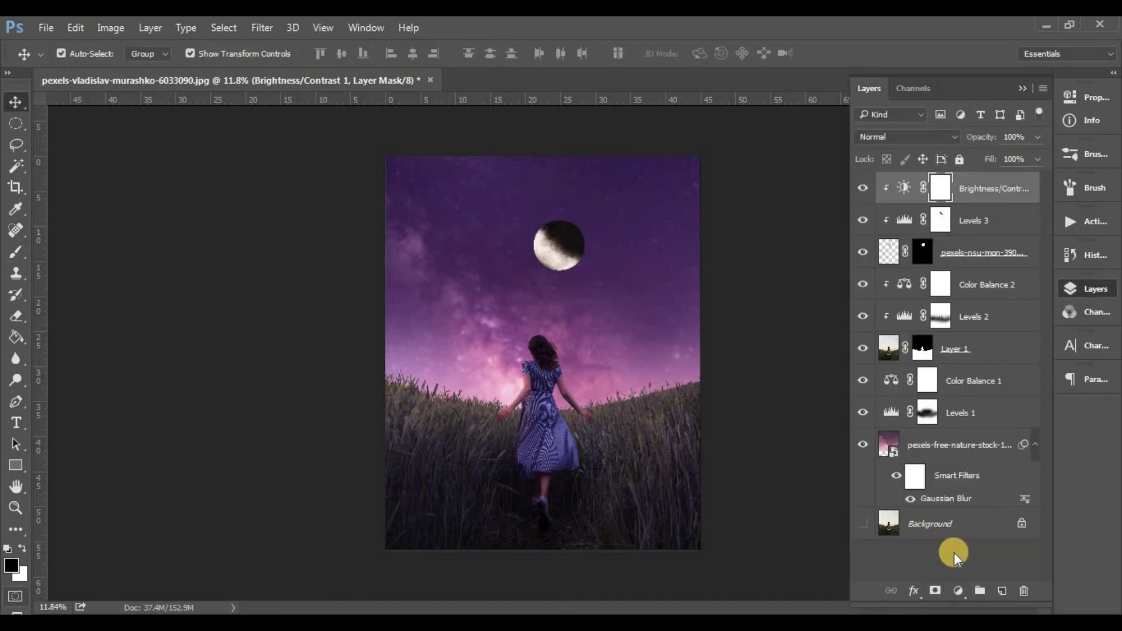
left_click(959, 592)
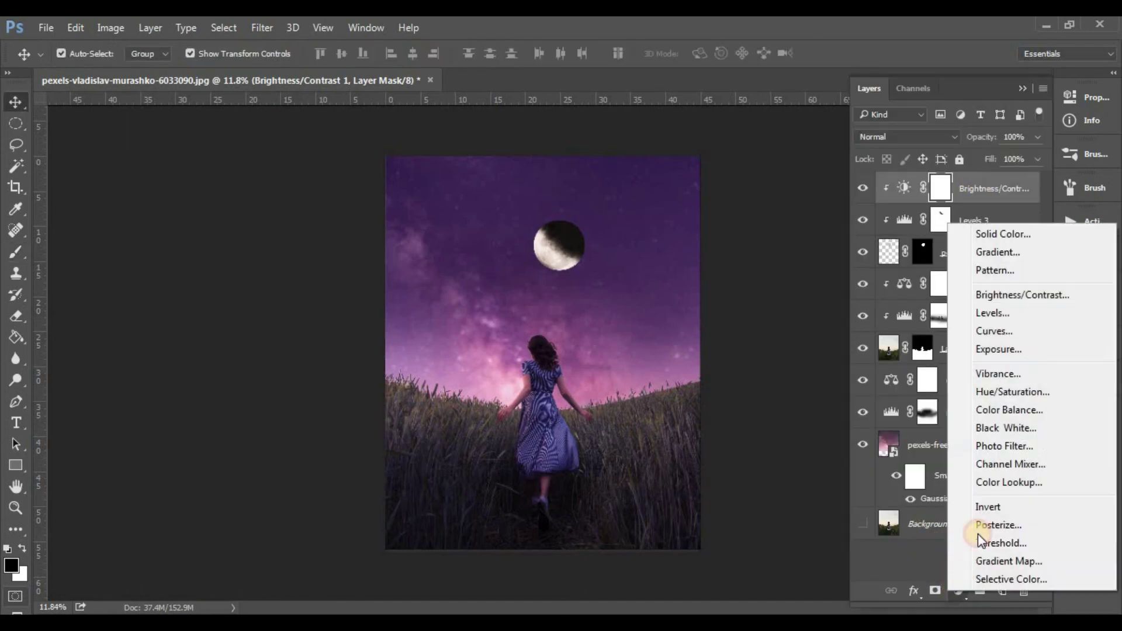
left_click(1006, 480)
left_click(939, 143)
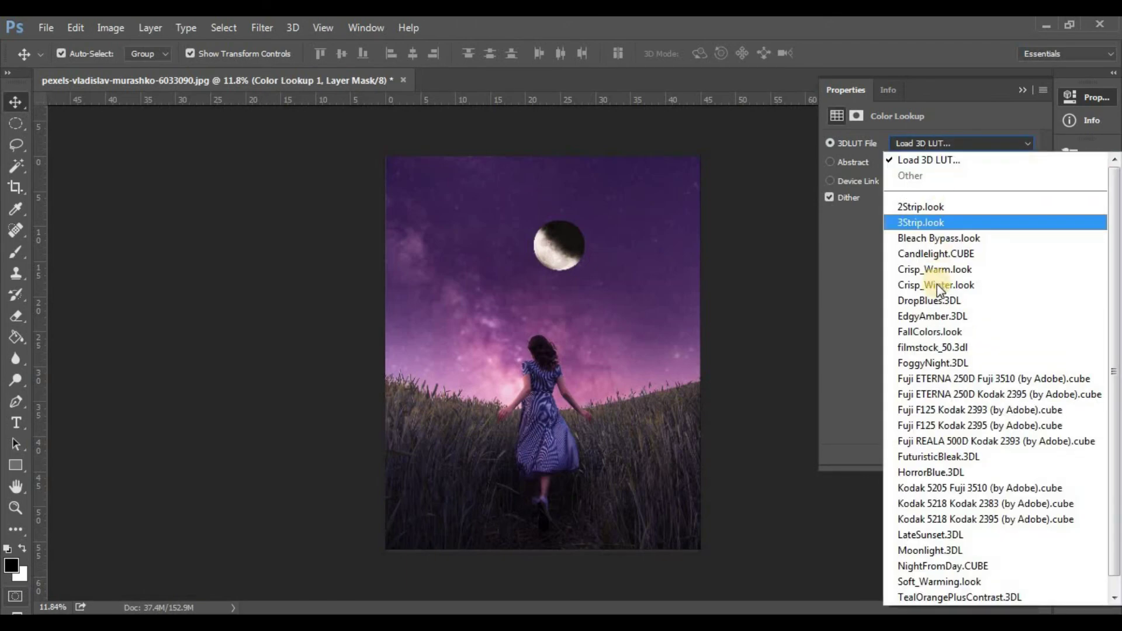
left_click(931, 269)
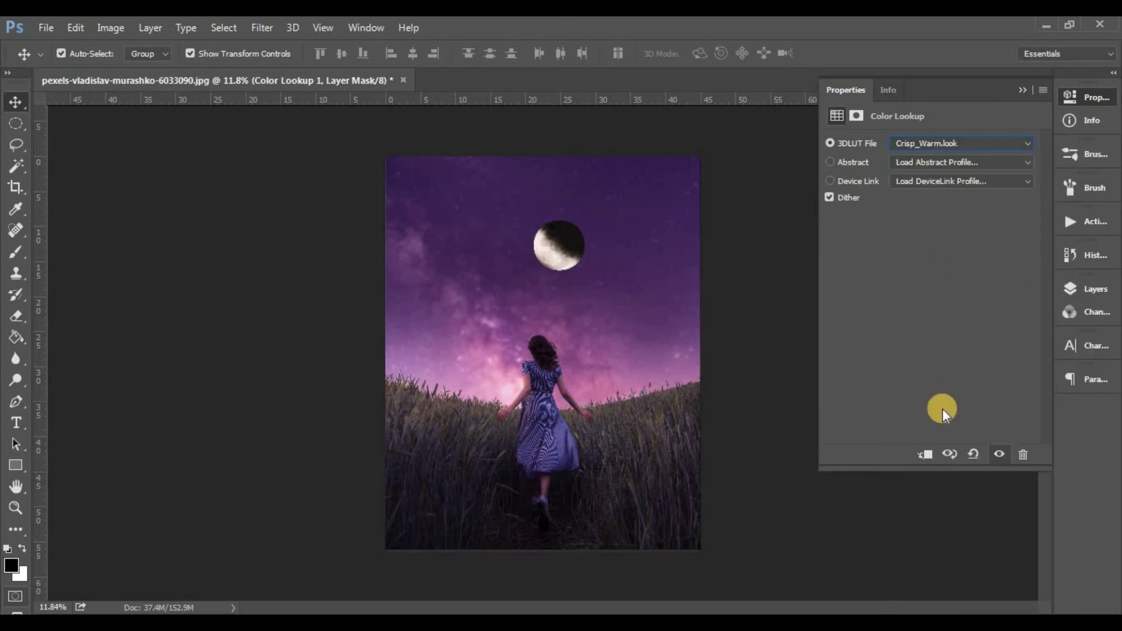
Lower the Color Lookup 1 layer's opacity to about 24%.
left_click(1030, 87)
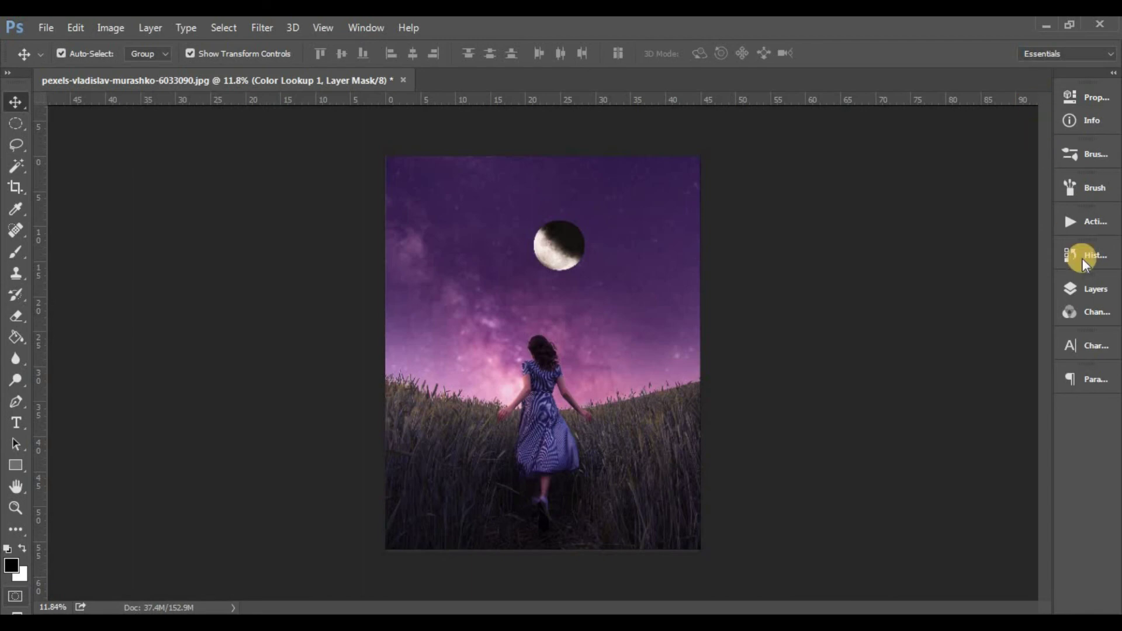
left_click(1093, 289)
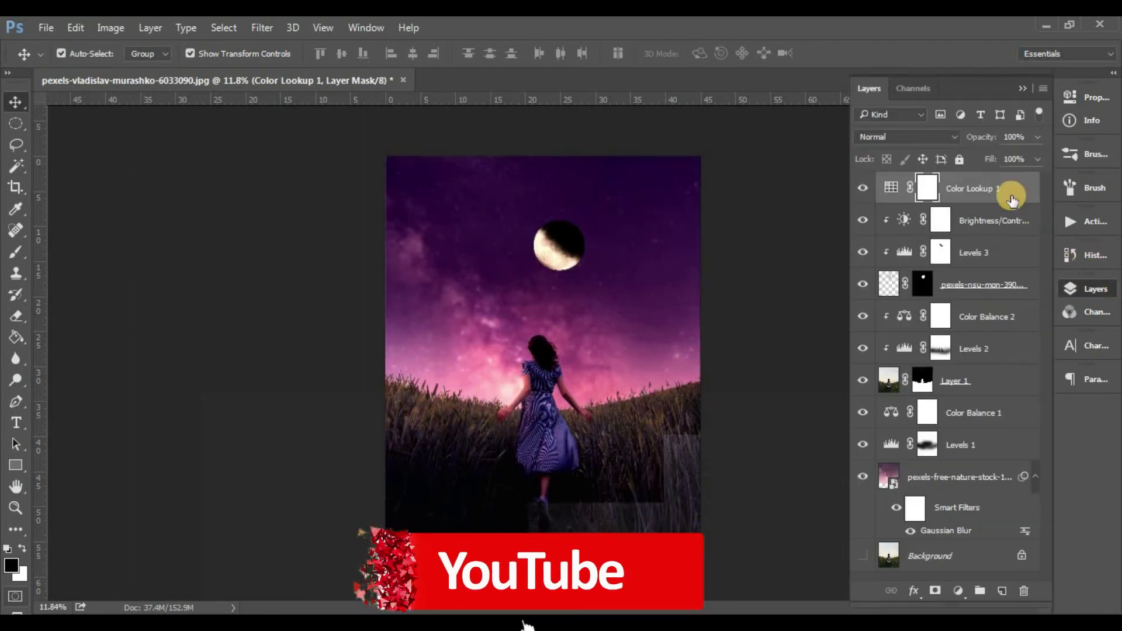
left_click(1038, 136)
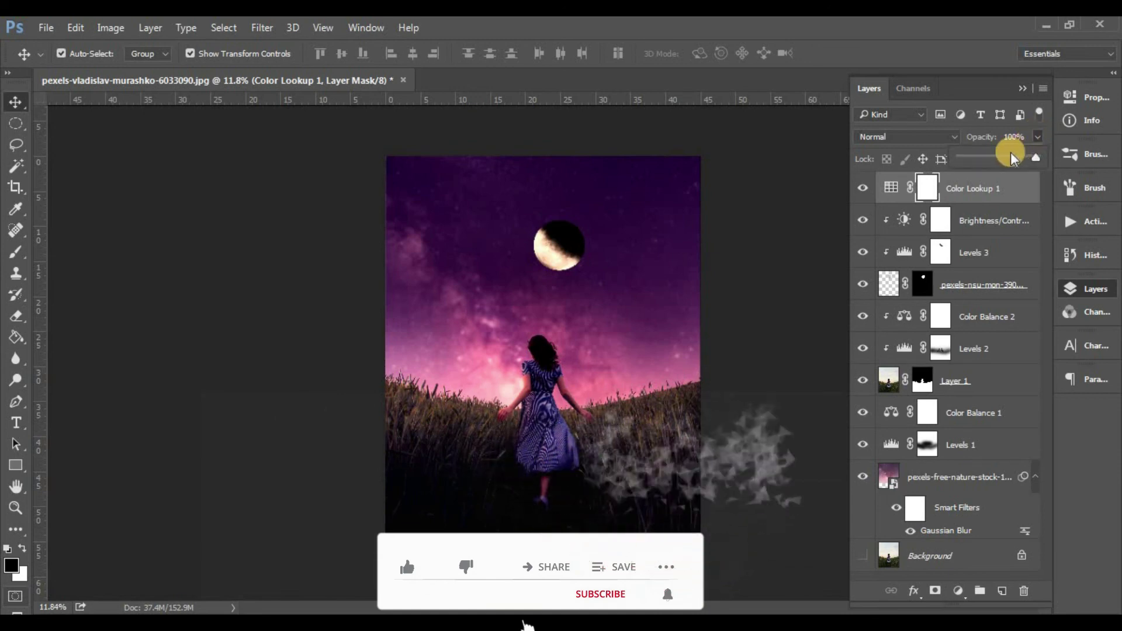
left_click_drag(1011, 155, 984, 158)
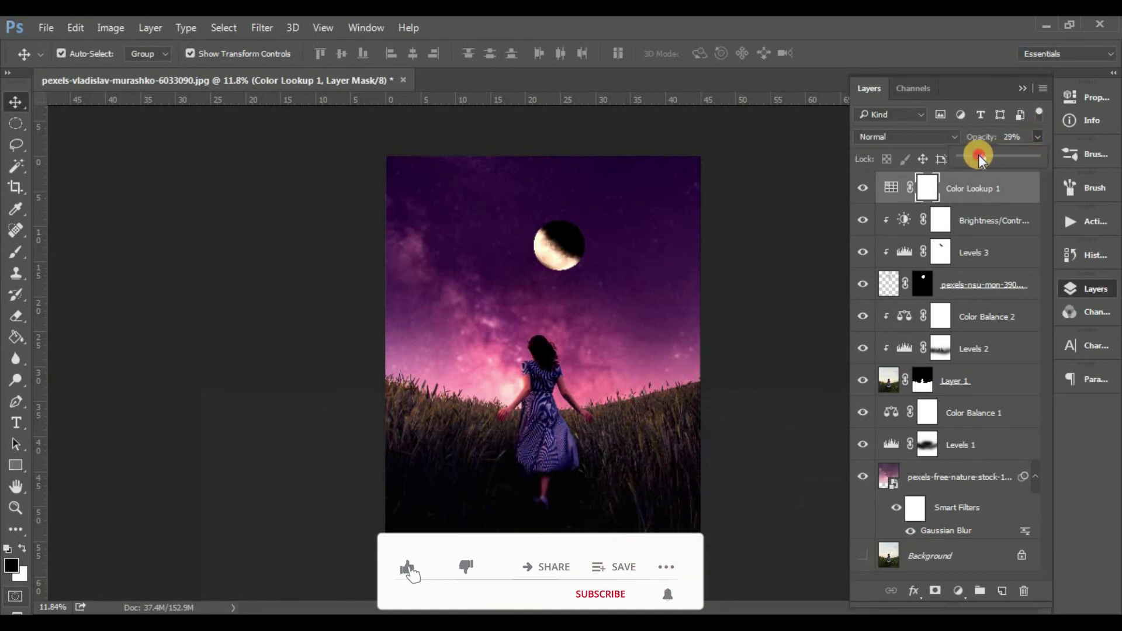
left_click(1026, 84)
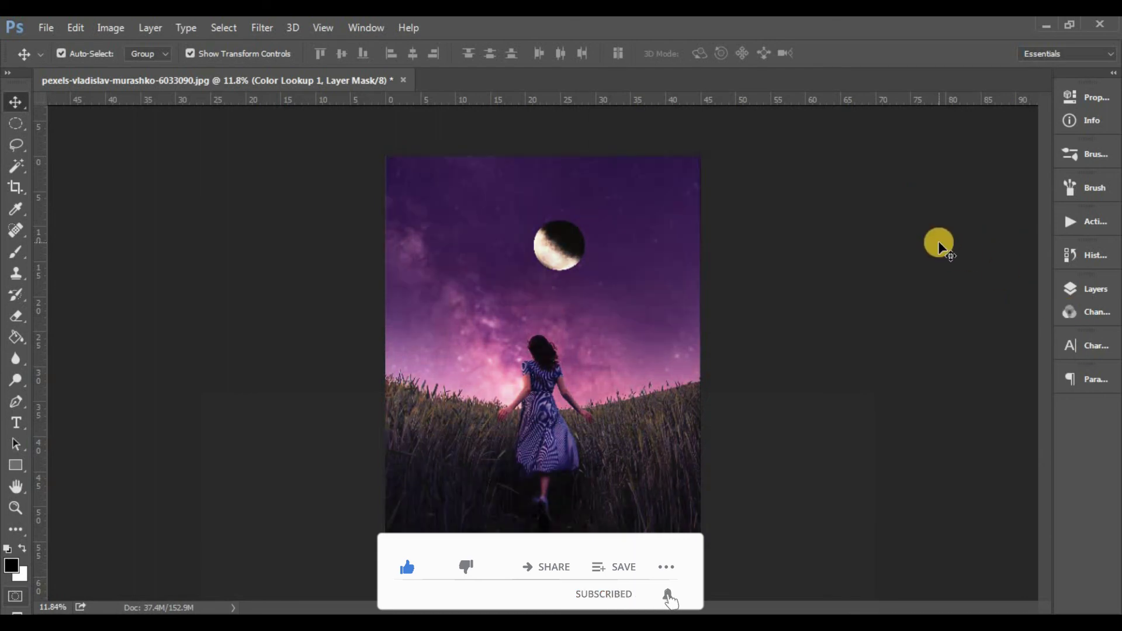
left_click(1088, 288)
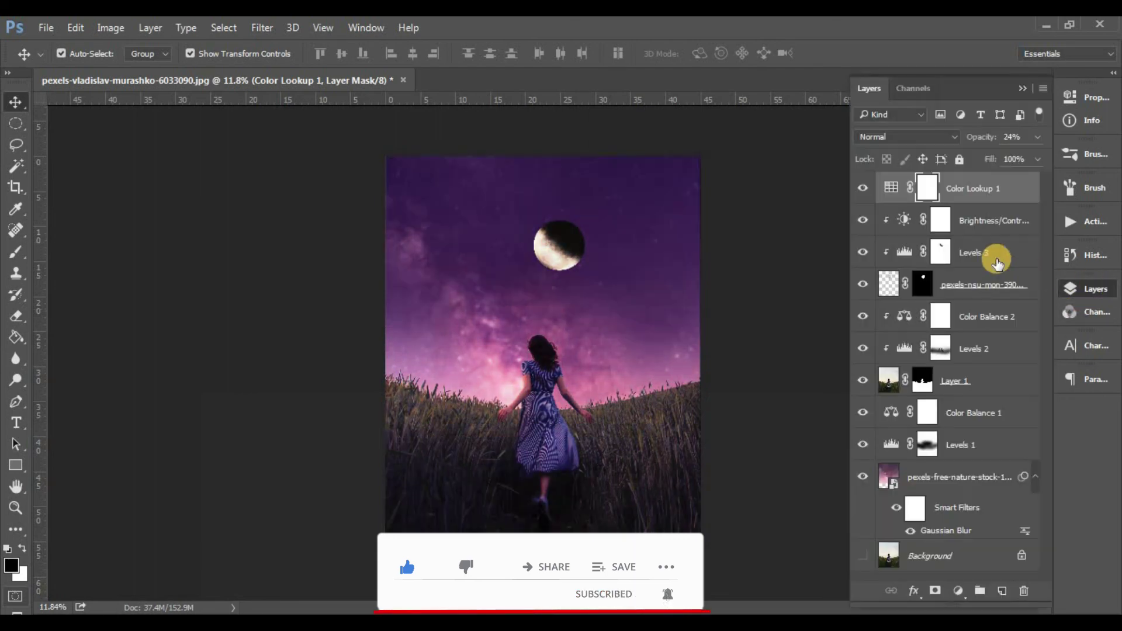
Add a Curves layer with a slightly lifted black point and points at 58→62 and 195→201.
left_click(958, 591)
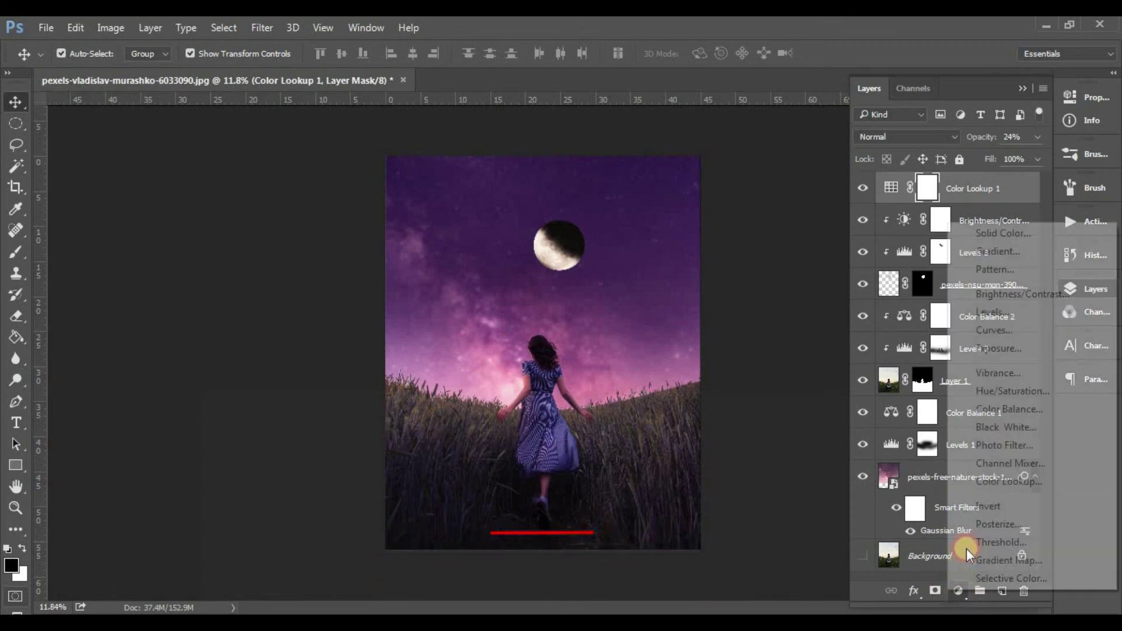
left_click(1007, 327)
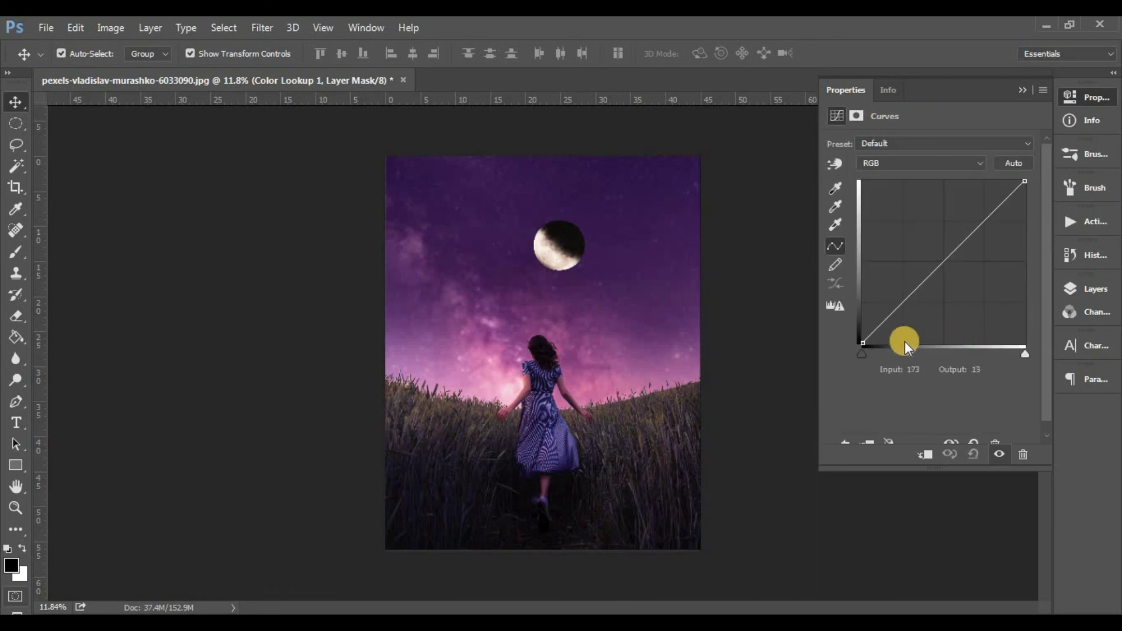
left_click_drag(864, 341, 863, 335)
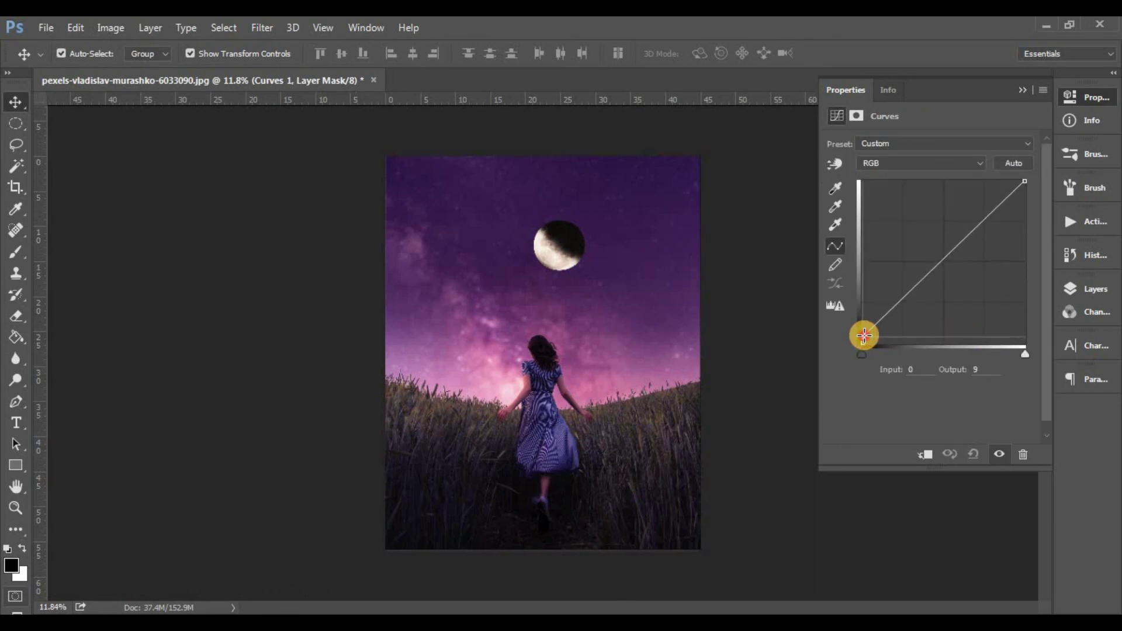
left_click(899, 303)
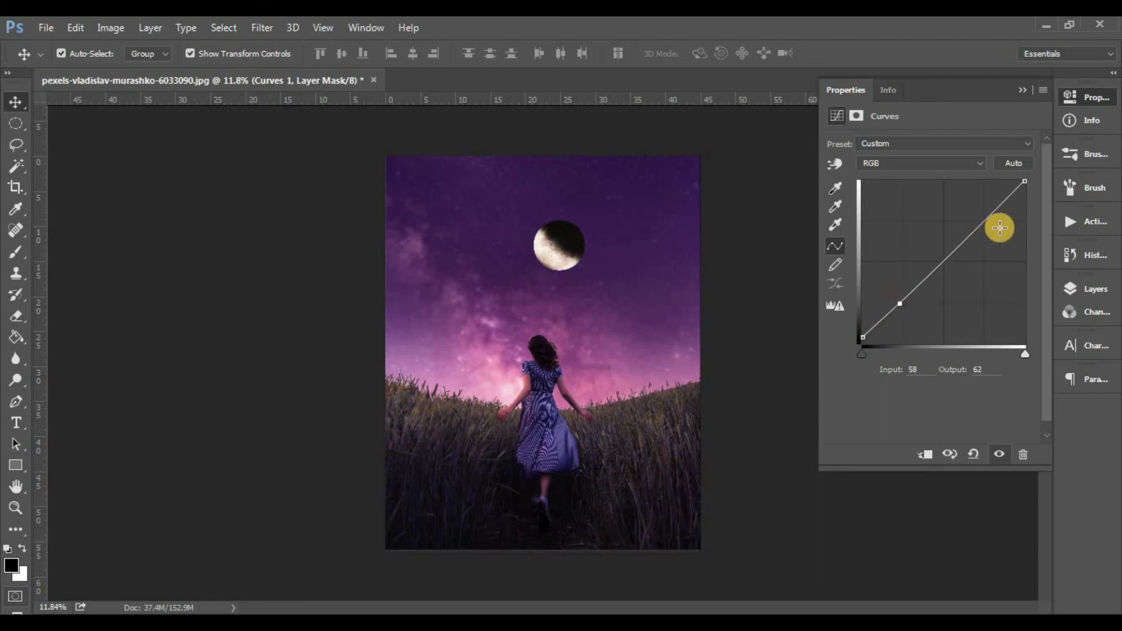
left_click(987, 216)
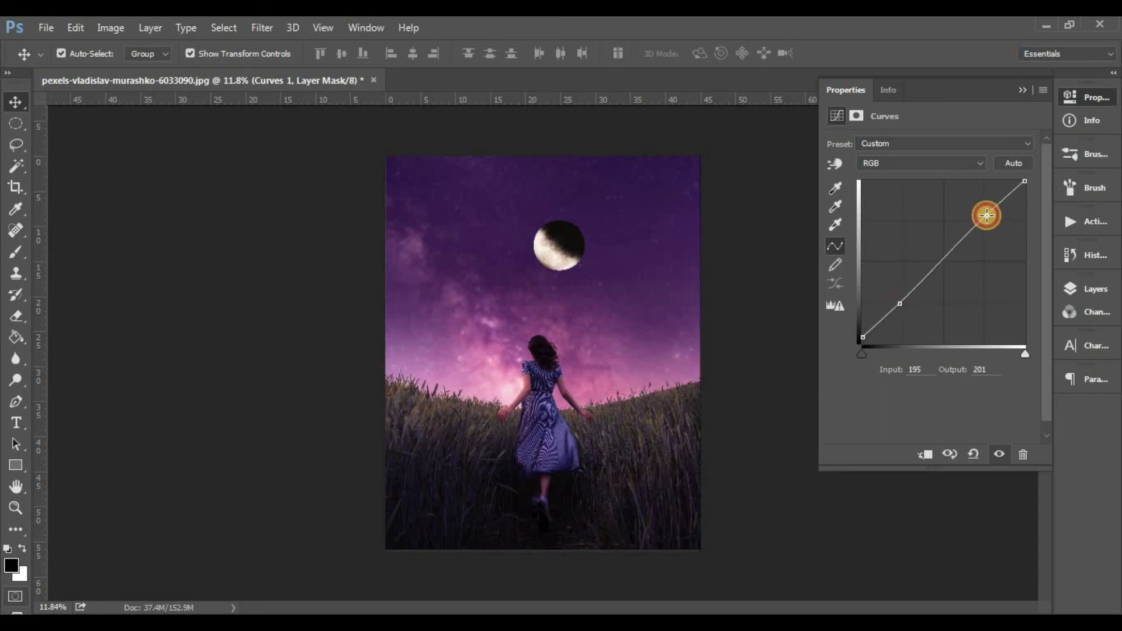
left_click(1023, 89)
left_click(1091, 292)
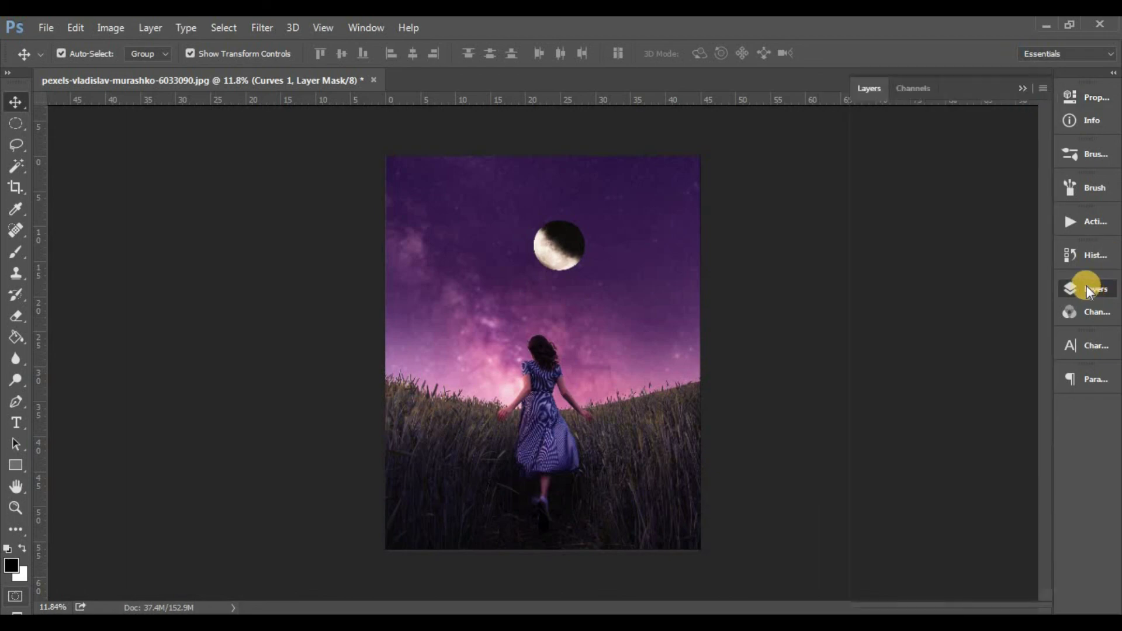
Set the pexels-nsu-mon moon layer to 88% opacity and 91% fill.
left_click(974, 320)
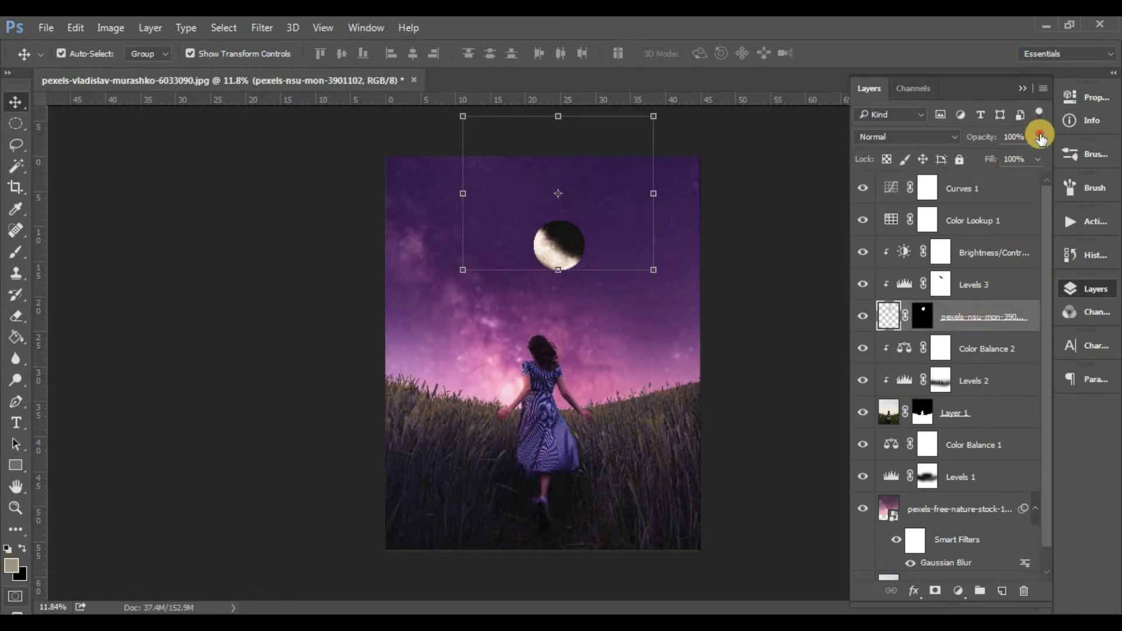
left_click(1033, 139)
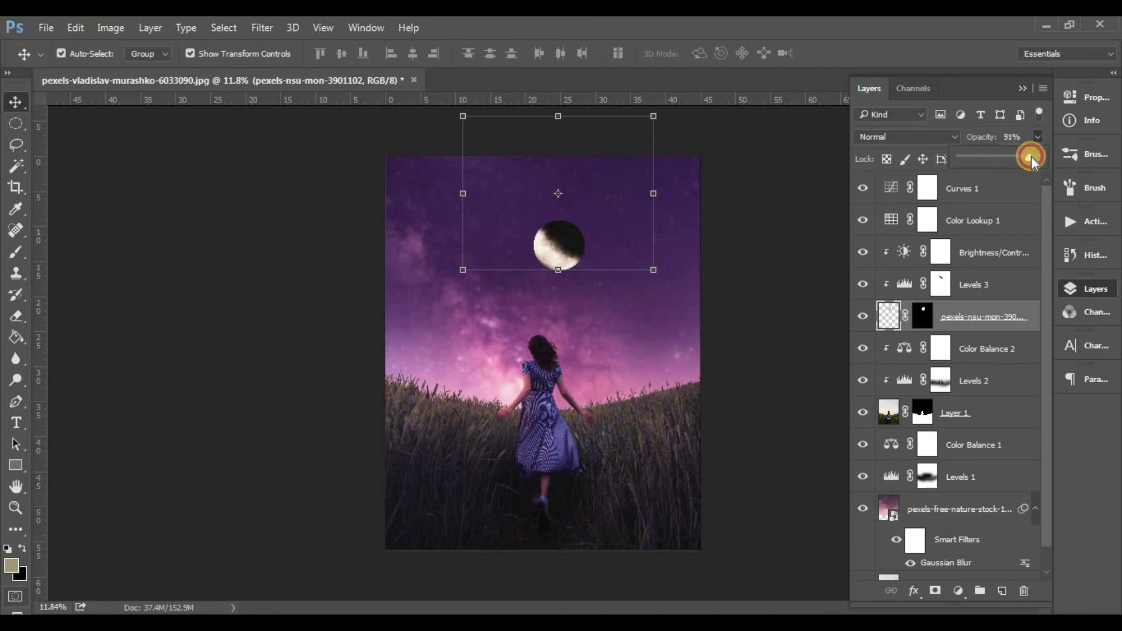
left_click_drag(1025, 154, 1028, 158)
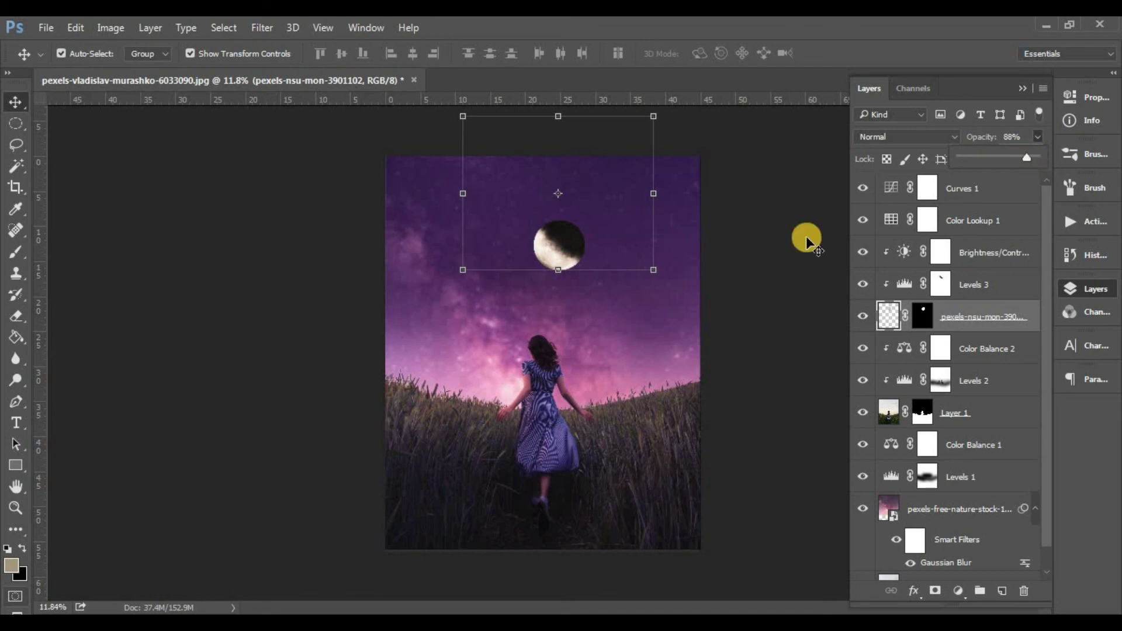
left_click(1035, 166)
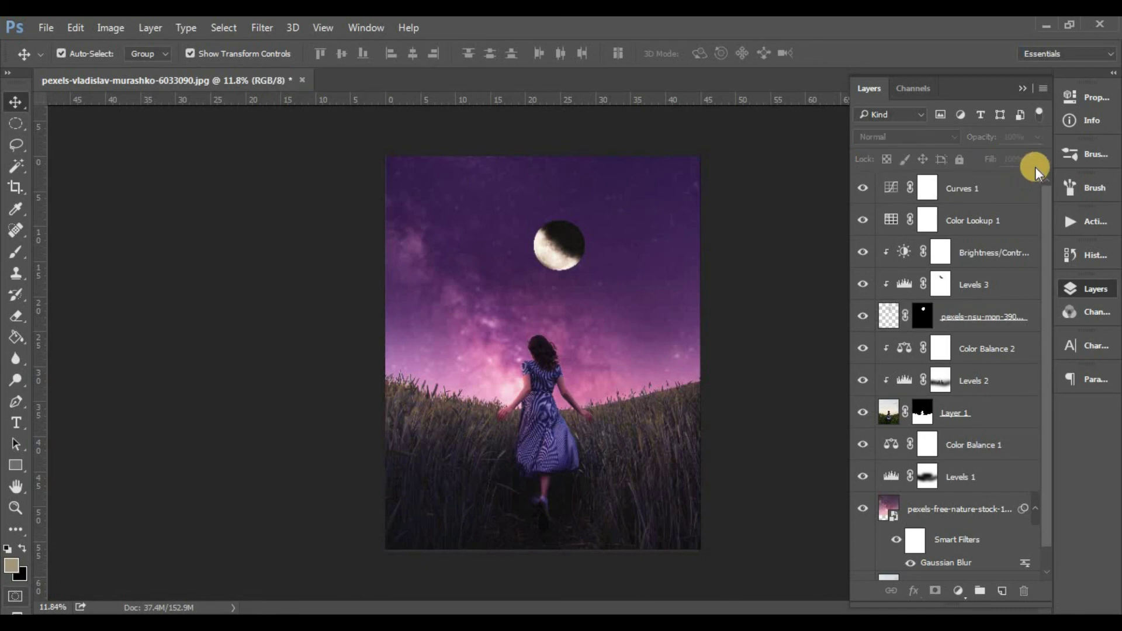
left_click(997, 308)
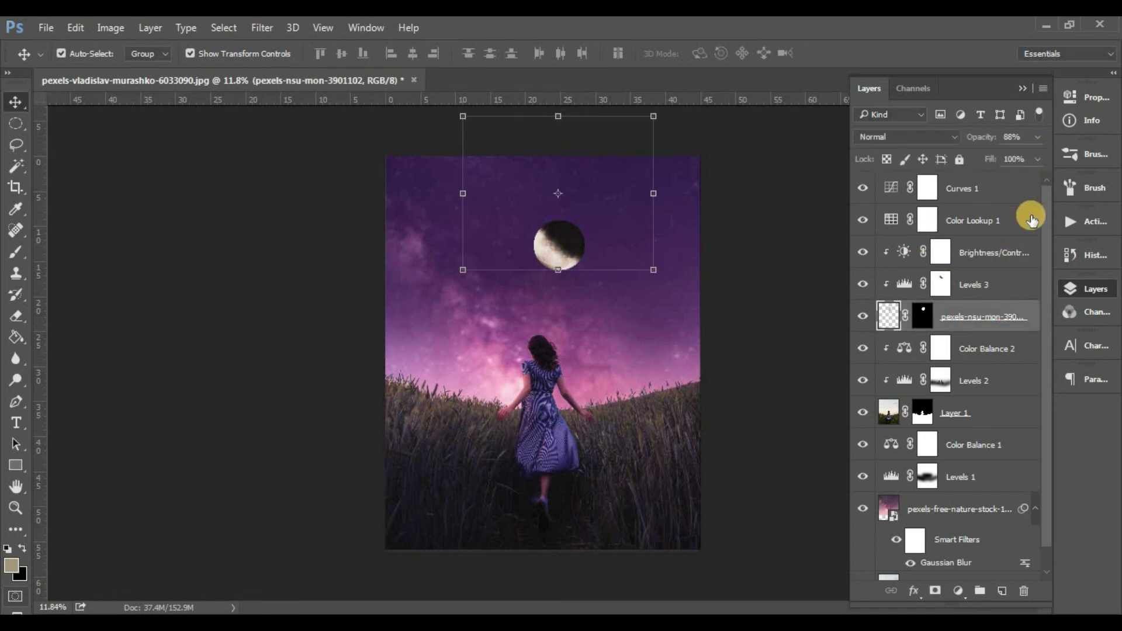
left_click(1037, 159)
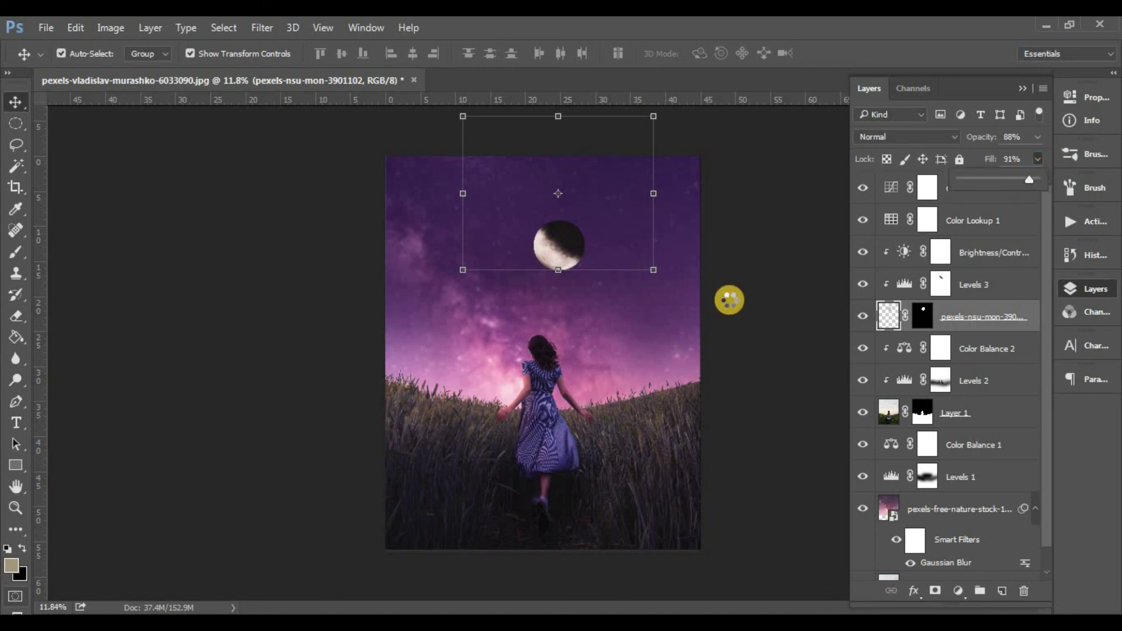
left_click(728, 299)
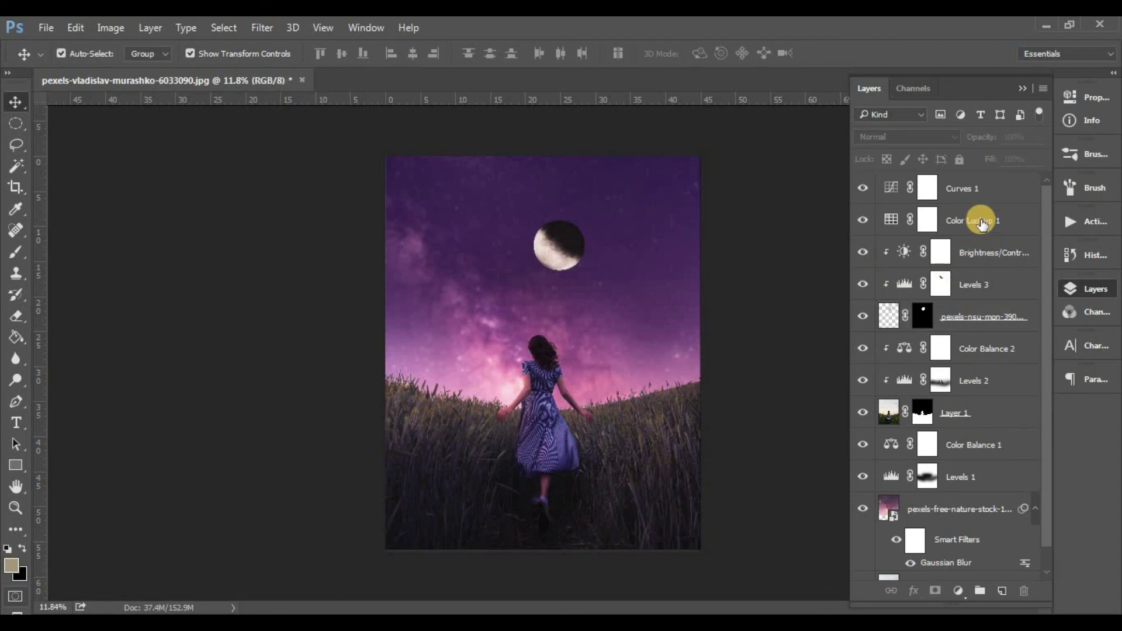
Select Curves 1 and open the Layers panel flyout menu of layer commands.
left_click(1006, 188)
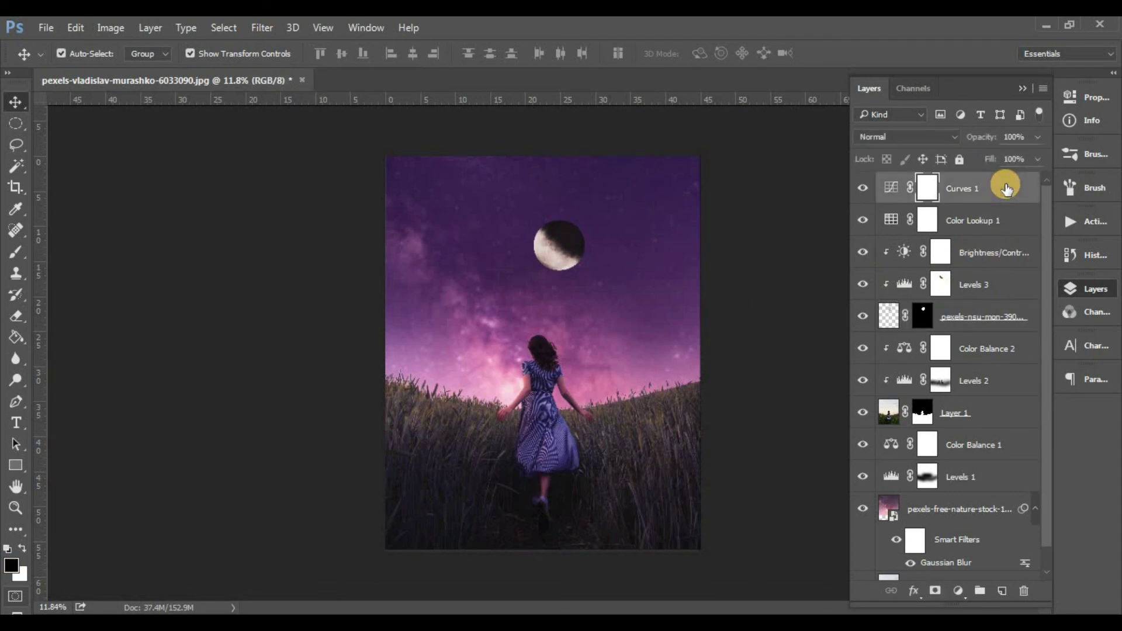
left_click(1044, 89)
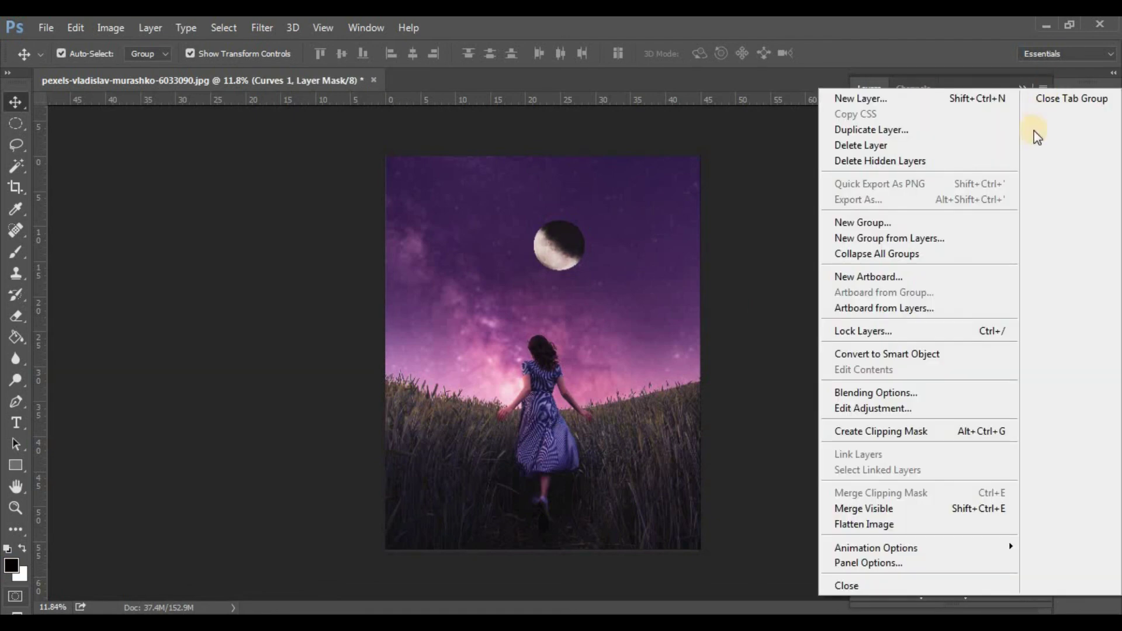